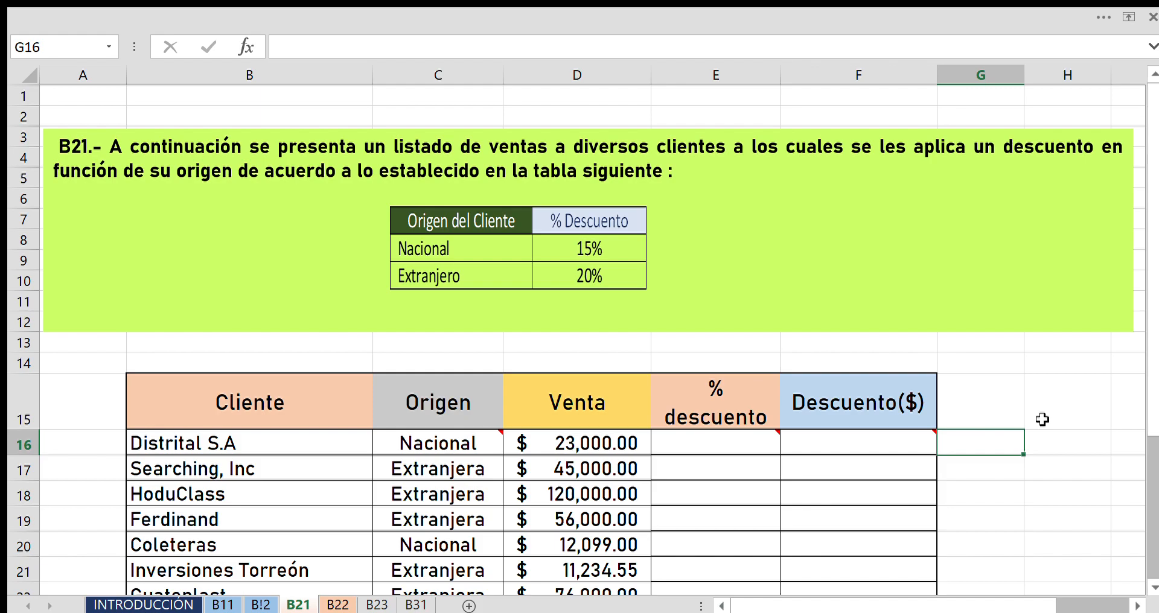
Examine the B21 exercise's discount rules by customer origin and the sales table with its empty discount columns.
scroll(1056, 426, down, 2)
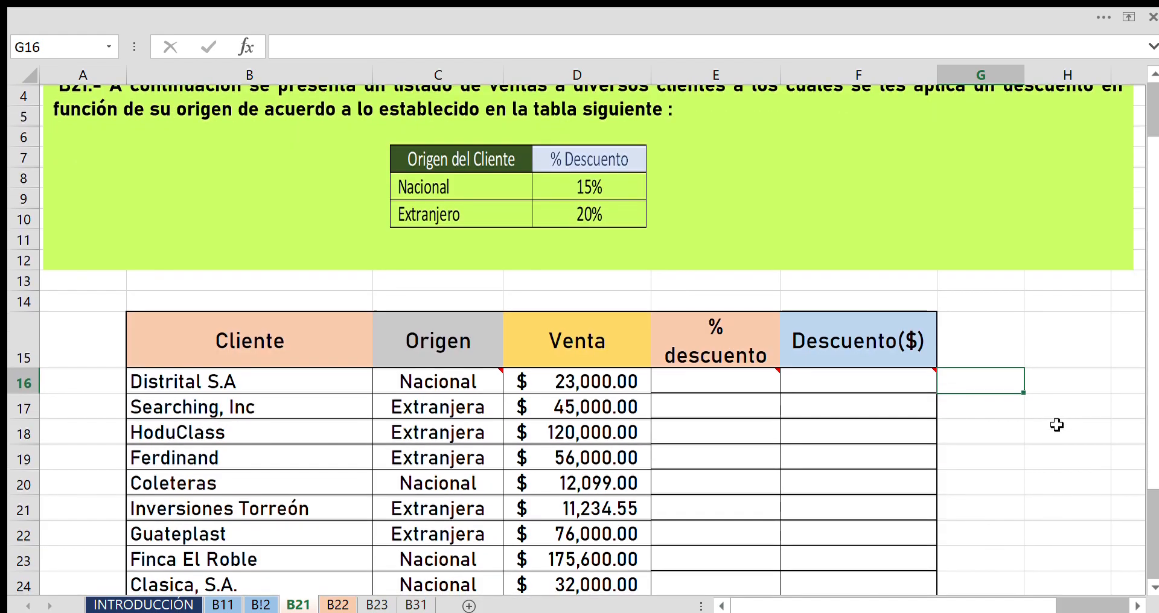
scroll(1056, 425, down, 2)
scroll(1056, 426, up, 1)
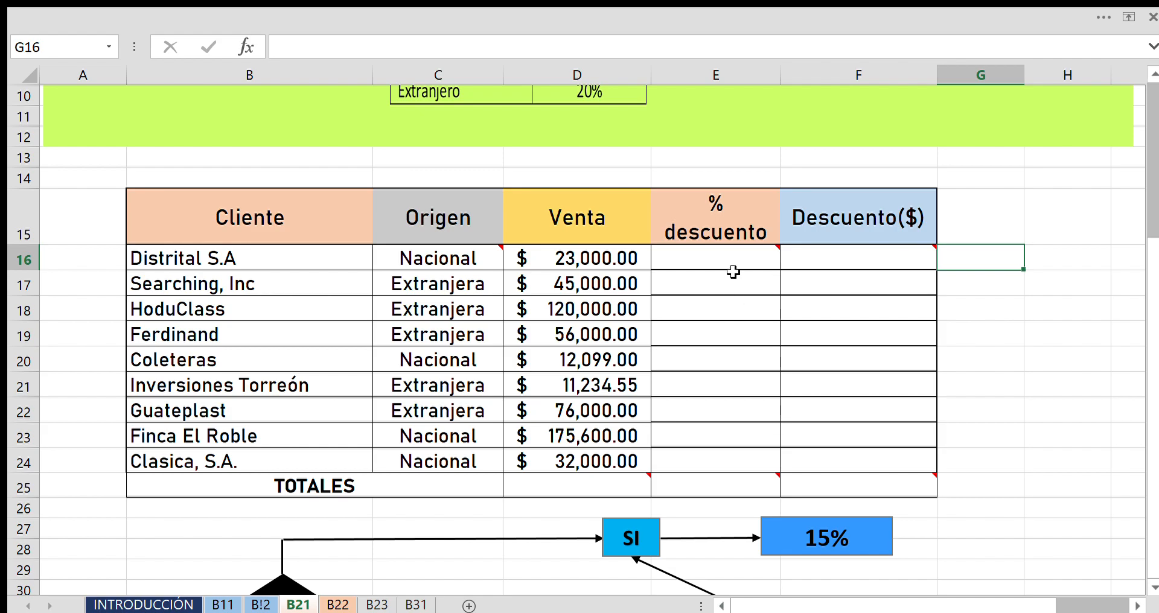
mouse_move(734, 268)
mouse_move(903, 257)
scroll(986, 338, up, 3)
scroll(990, 342, down, 3)
mouse_move(461, 259)
mouse_move(658, 2)
key(Escape)
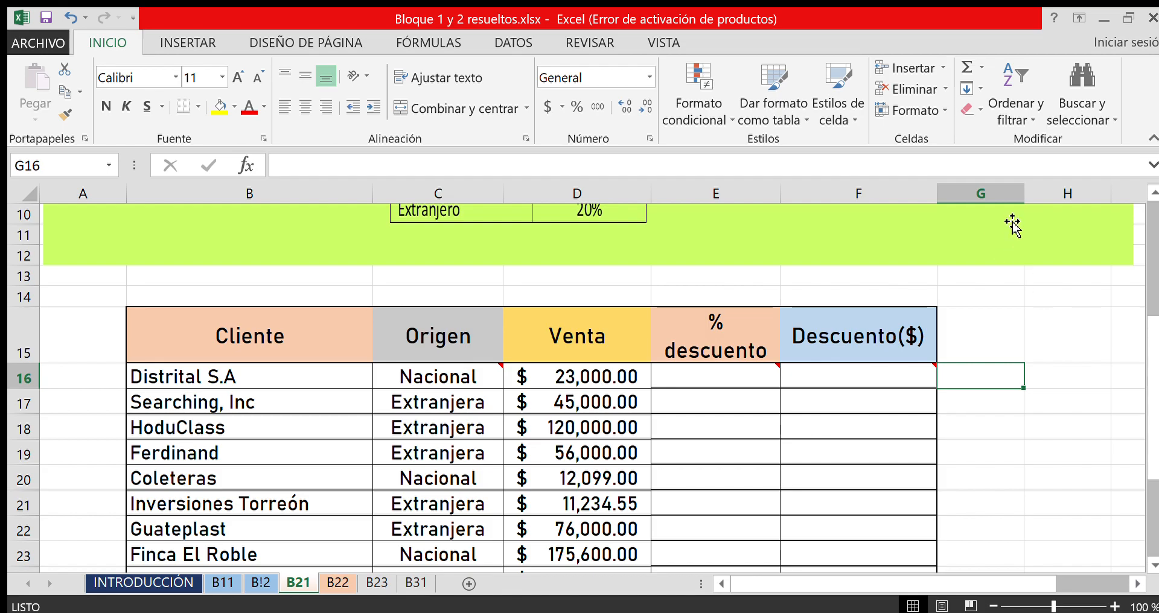
Add a conditional formatting rule to the Origen cells C16:C24 that fills "Nacional" entries in light green.
scroll(506, 433, down, 3)
scroll(507, 434, up, 3)
scroll(534, 445, down, 1)
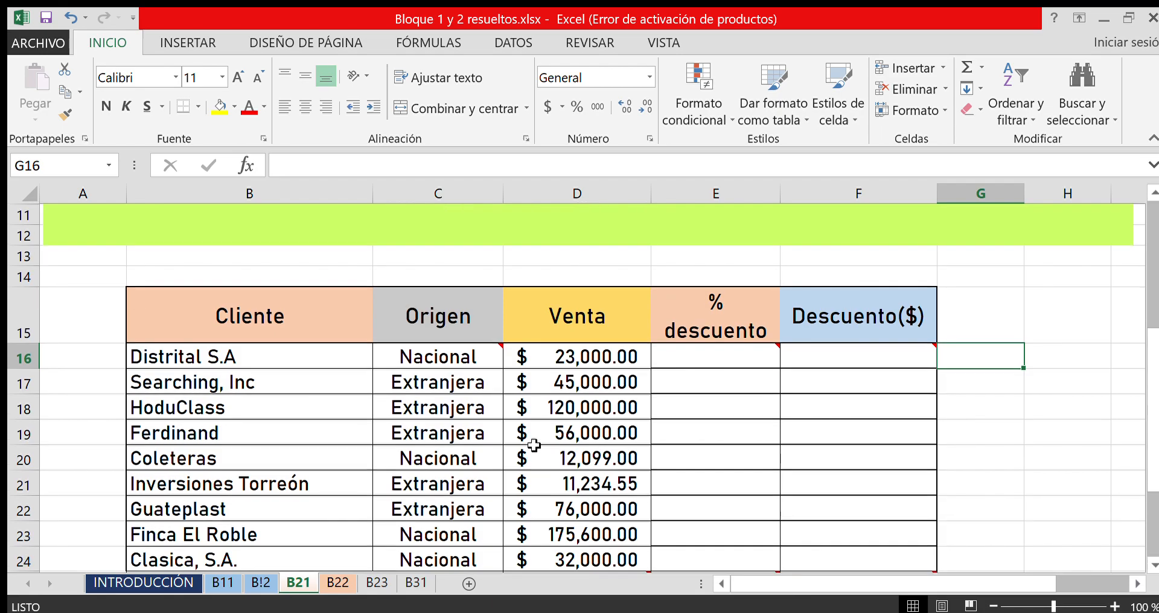
mouse_move(472, 319)
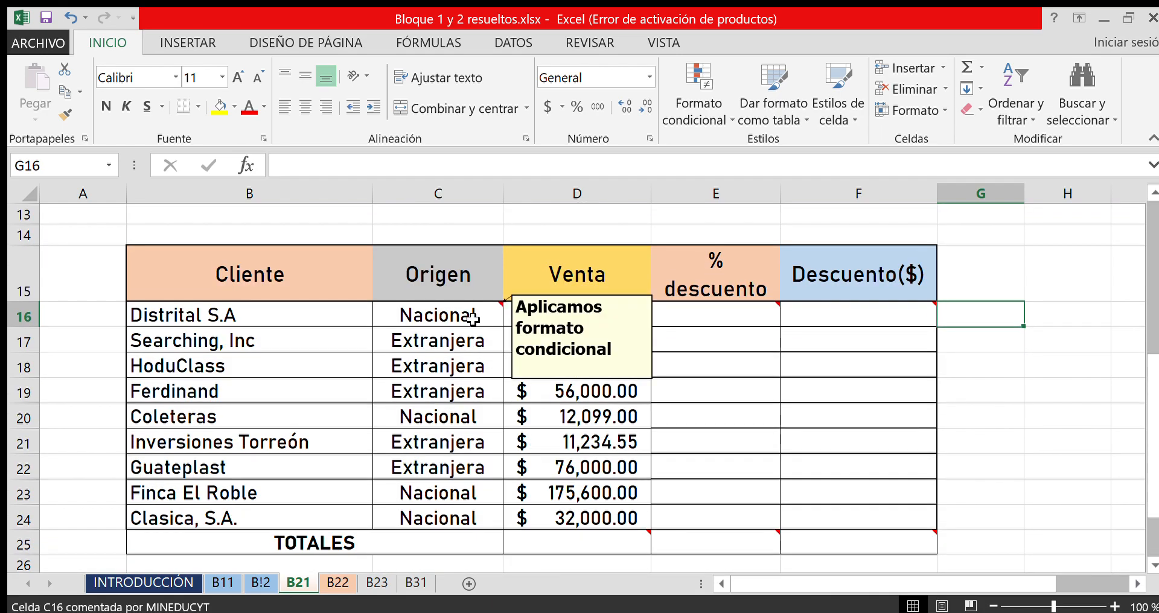
drag(472, 319, 482, 492)
click(472, 318)
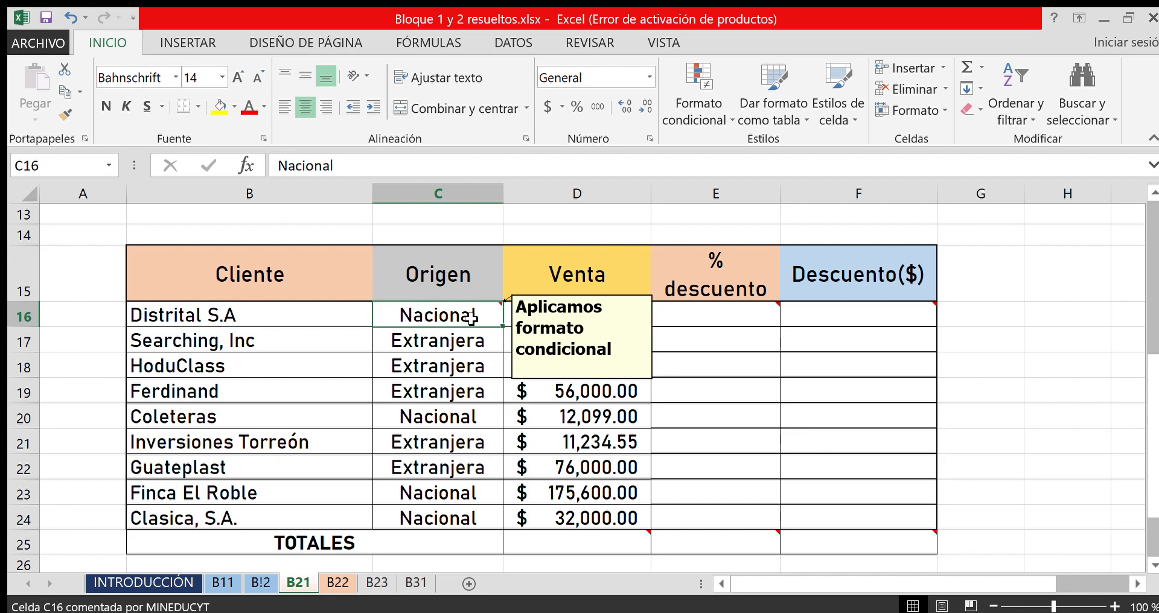
drag(472, 318, 470, 514)
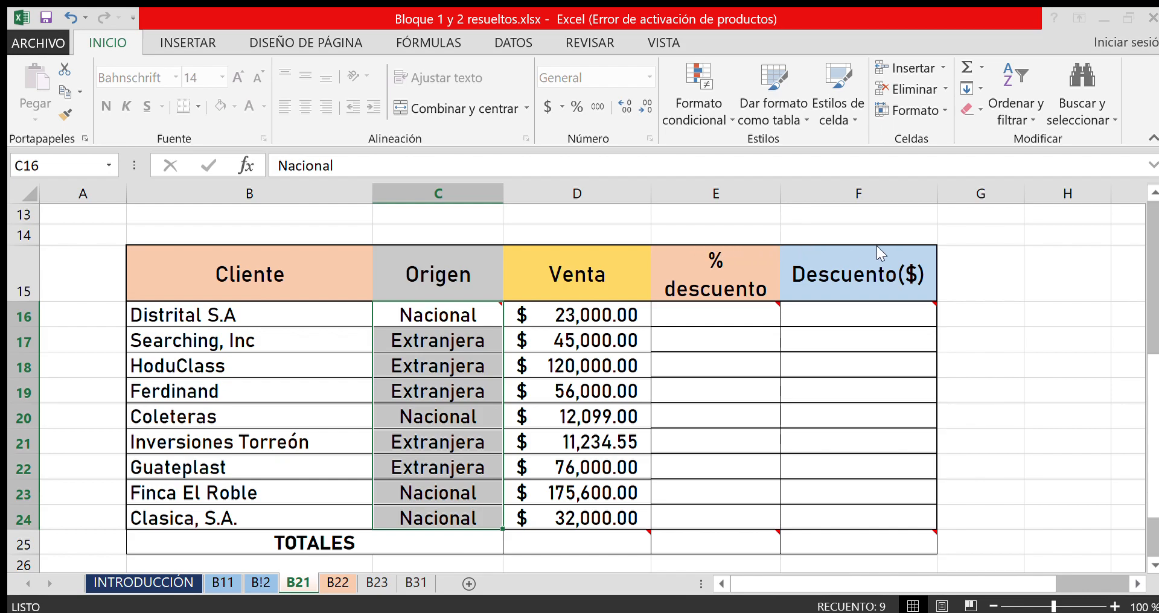
click(897, 243)
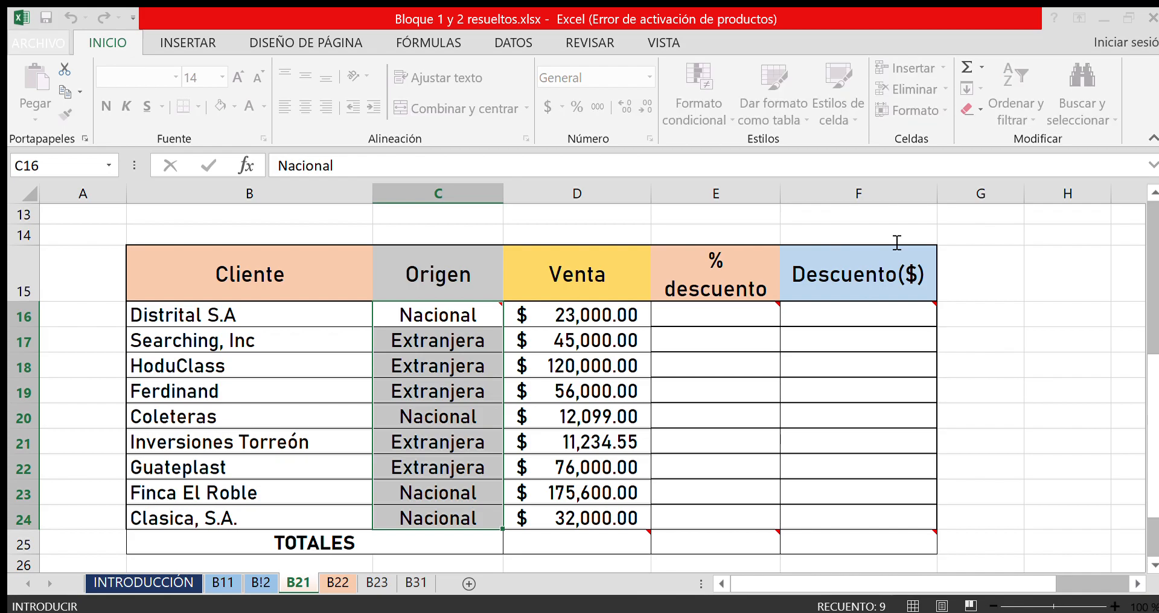
text(N)
click(868, 301)
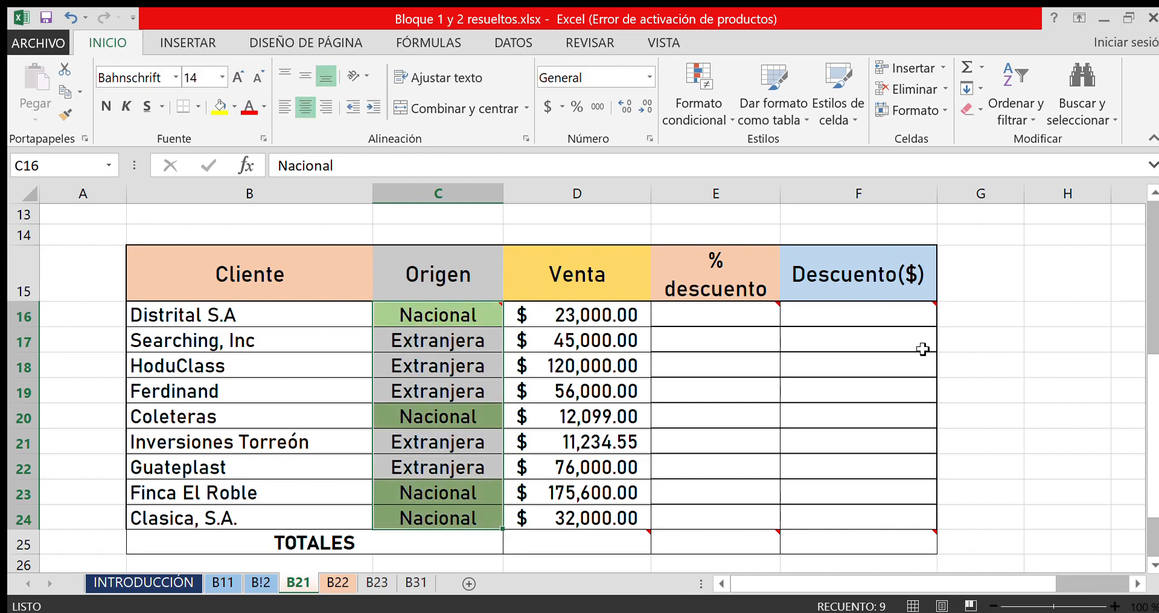
click(922, 349)
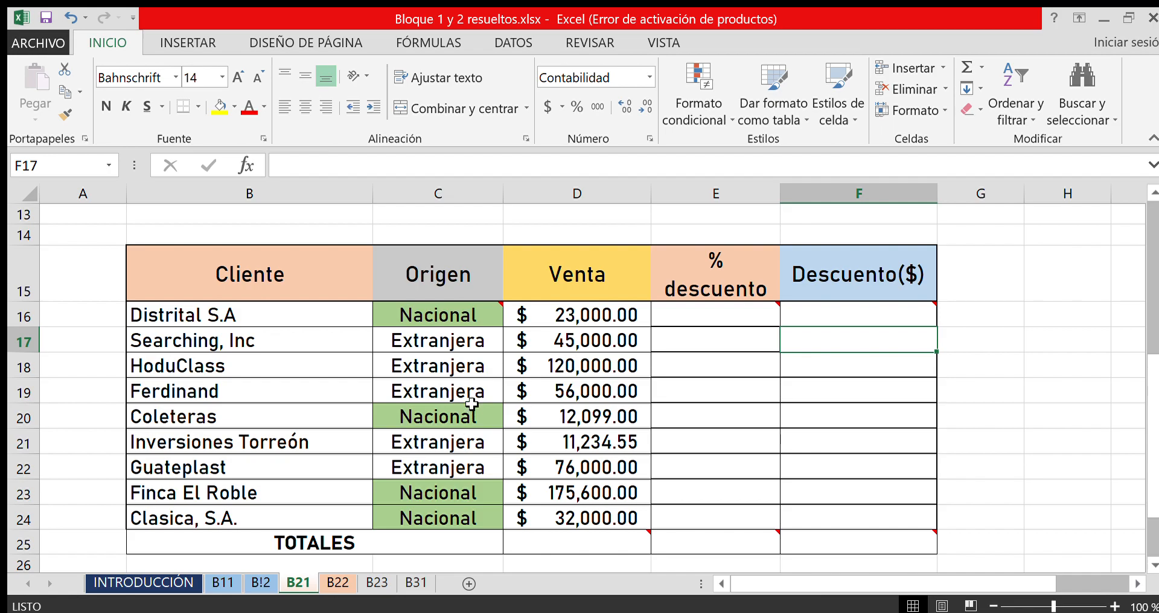
Add a second conditional formatting rule to C16:C24 that shows "Extranjera" entries with dark green fill and white text.
drag(466, 314, 458, 516)
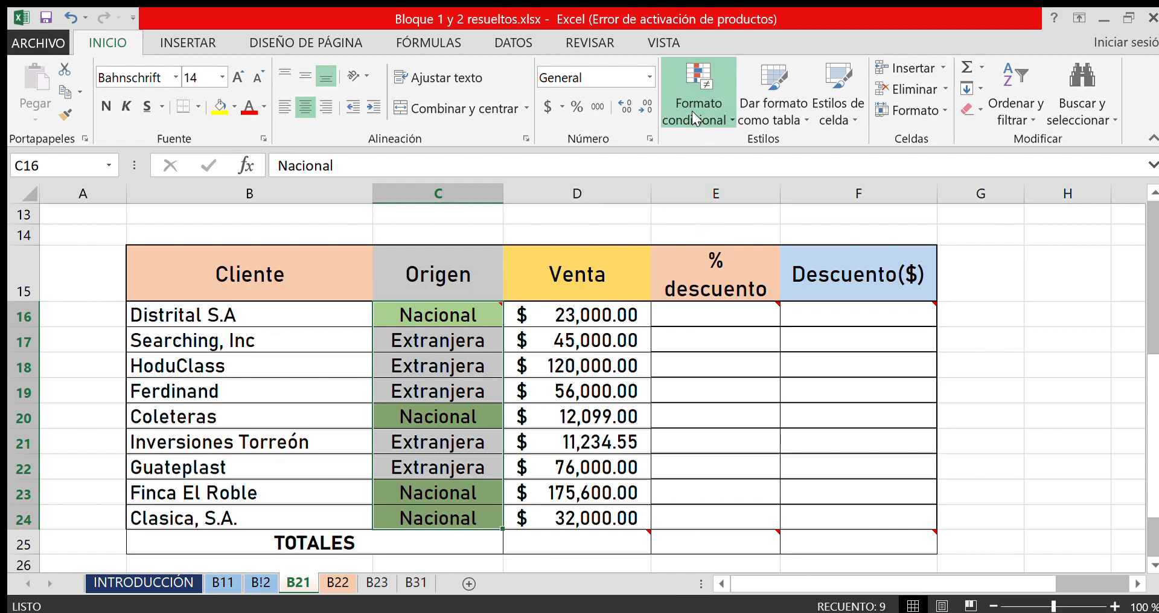
click(770, 355)
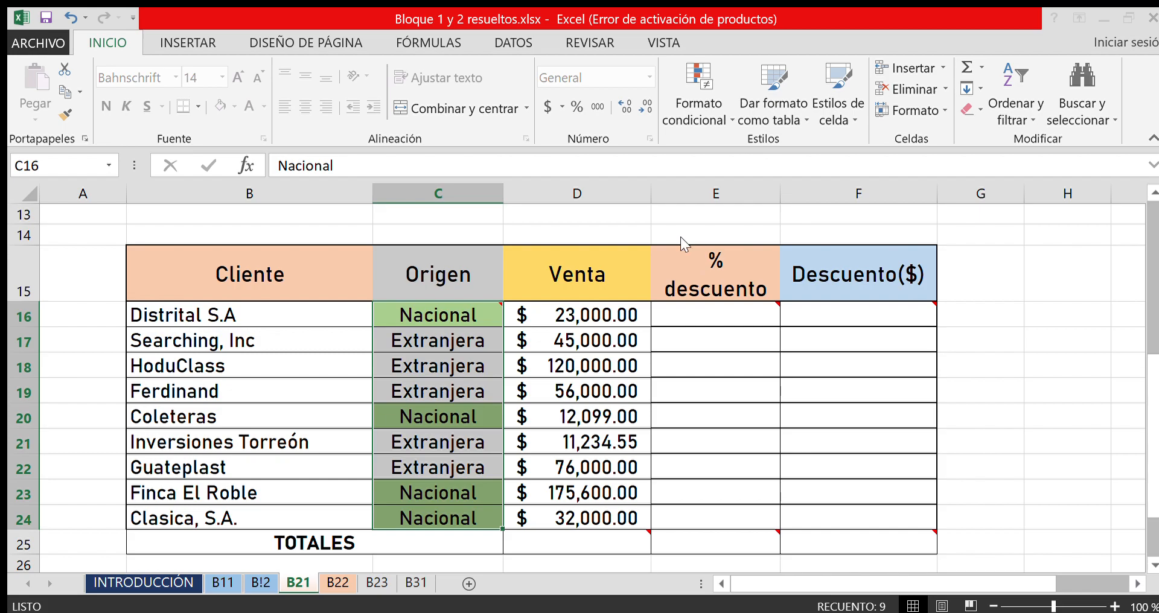
click(890, 244)
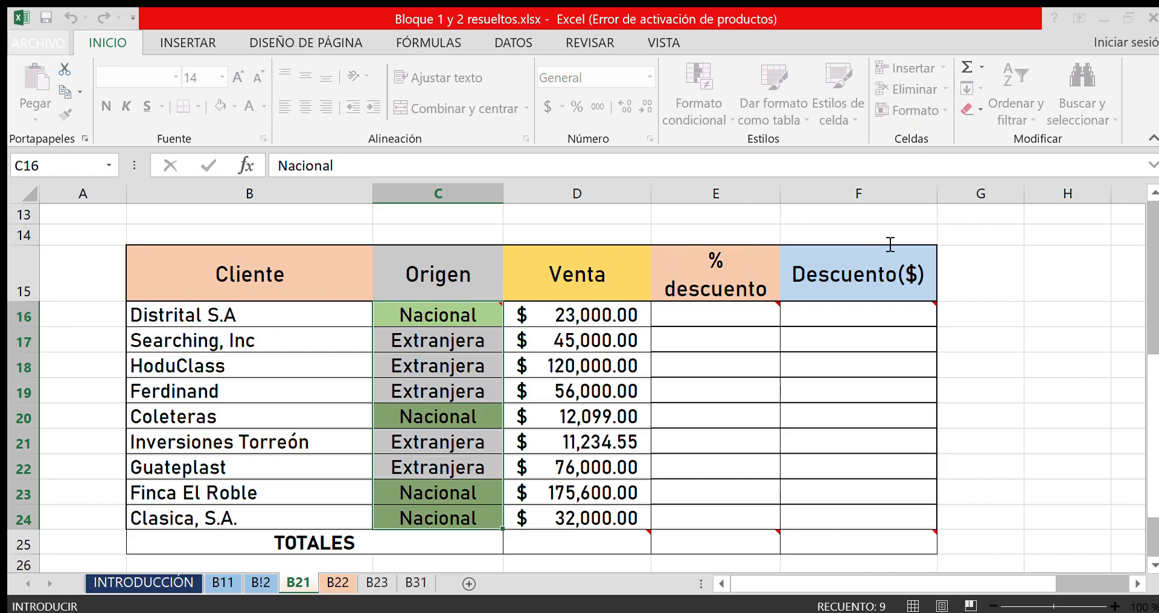
text(E)
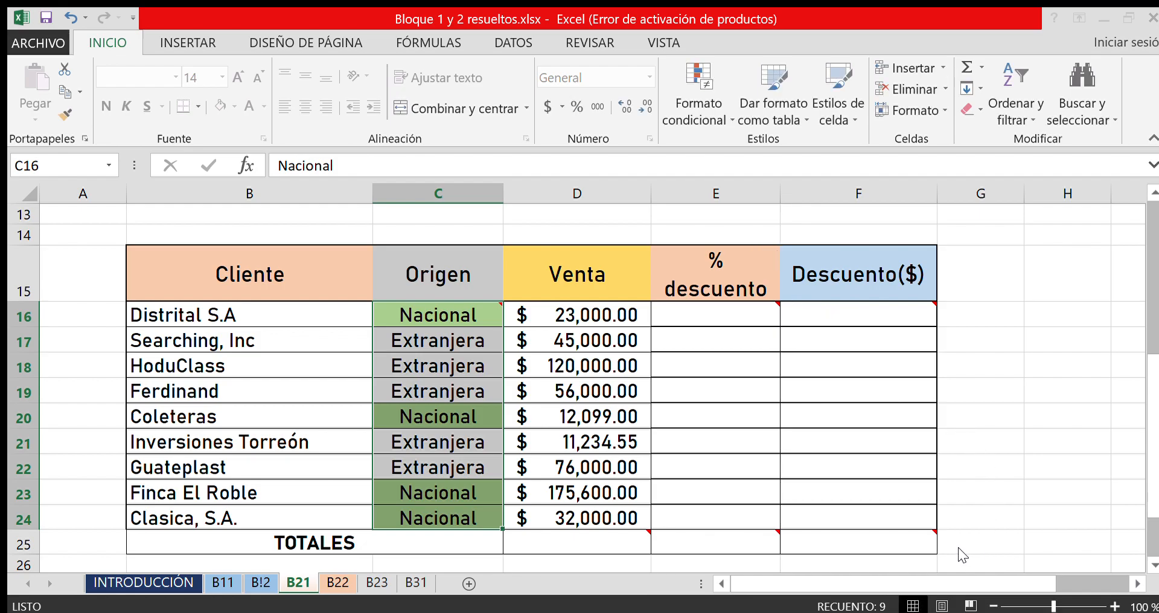
click(953, 358)
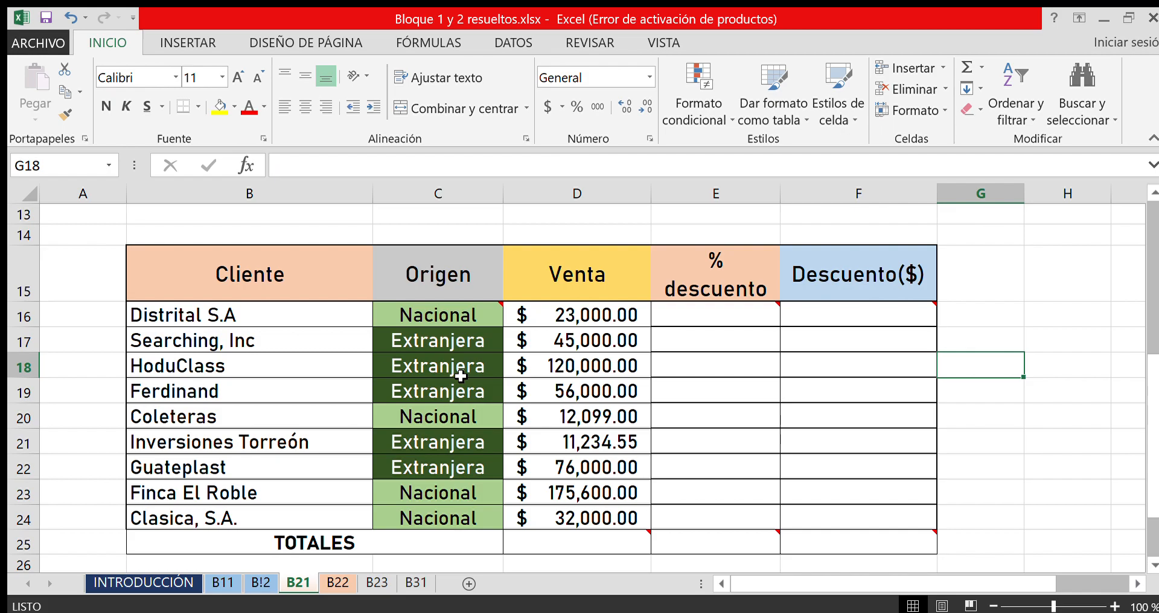
Review the conditional formatting rules applied to the Origen cells C16:C24.
mouse_move(472, 326)
drag(471, 326, 454, 515)
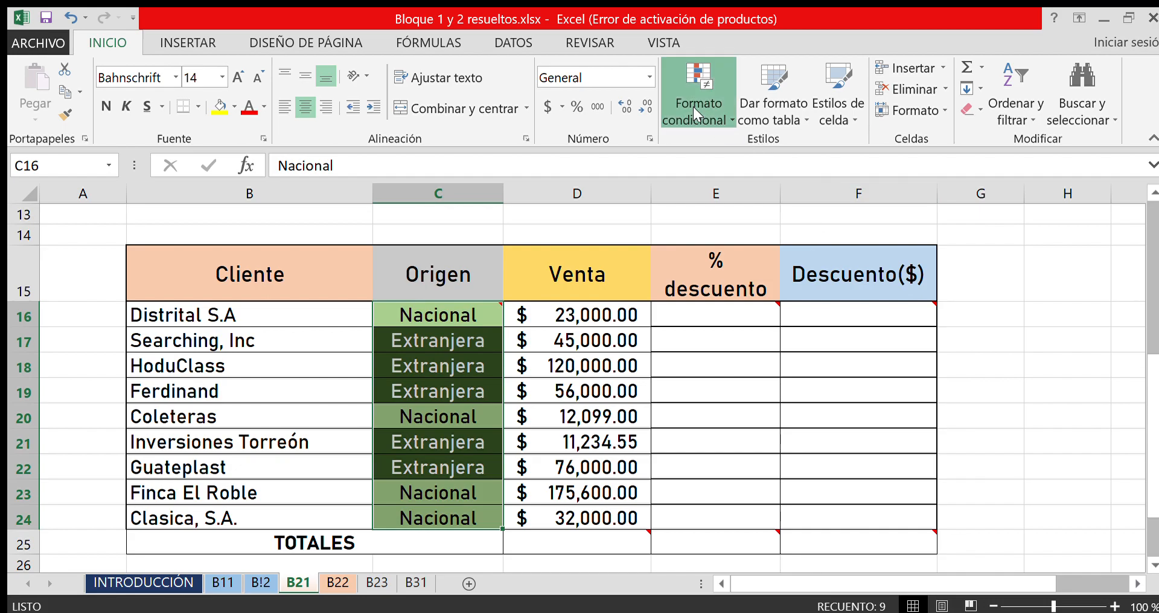
click(755, 407)
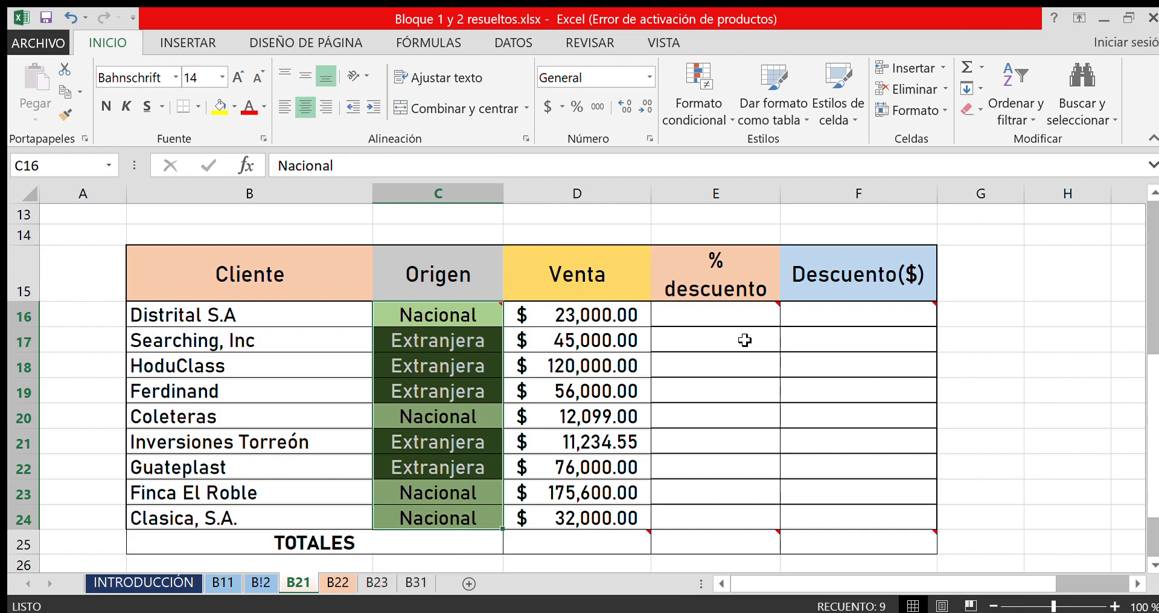
Examine the note on cell E16 and the flowchart below the table that explains the SI discount formula.
click(739, 321)
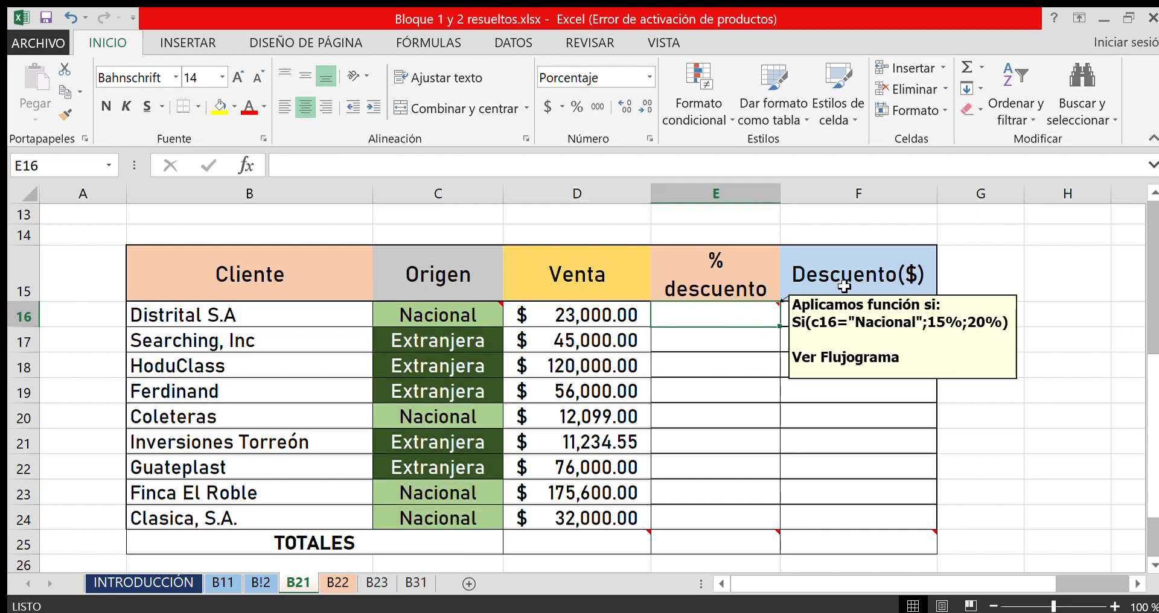
mouse_move(751, 308)
scroll(752, 309, down, 4)
scroll(754, 311, up, 1)
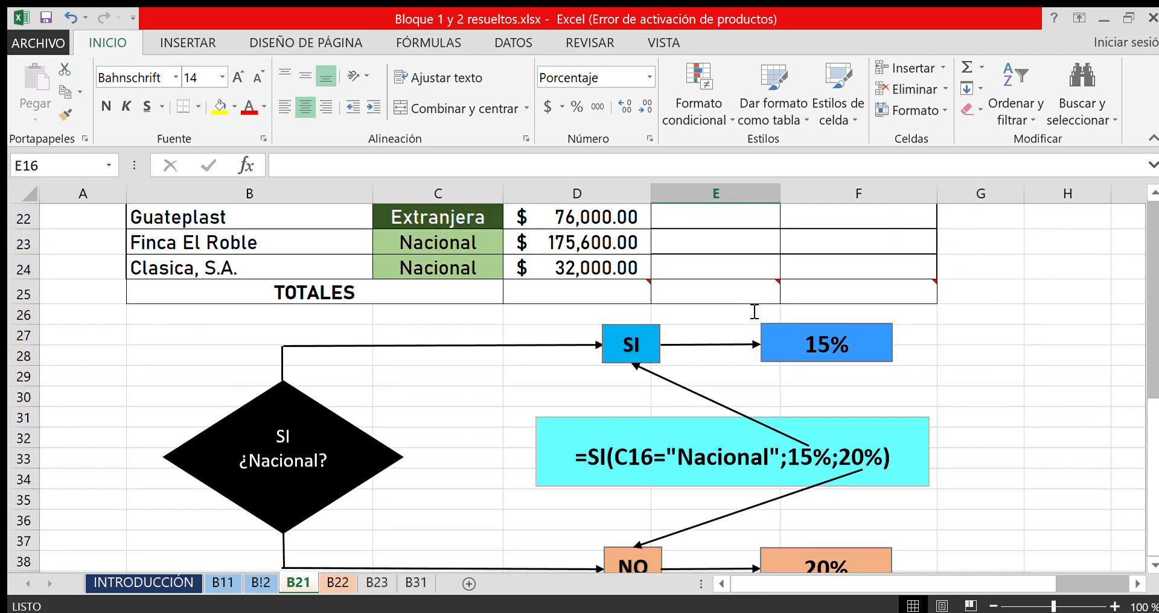
scroll(754, 311, up, 4)
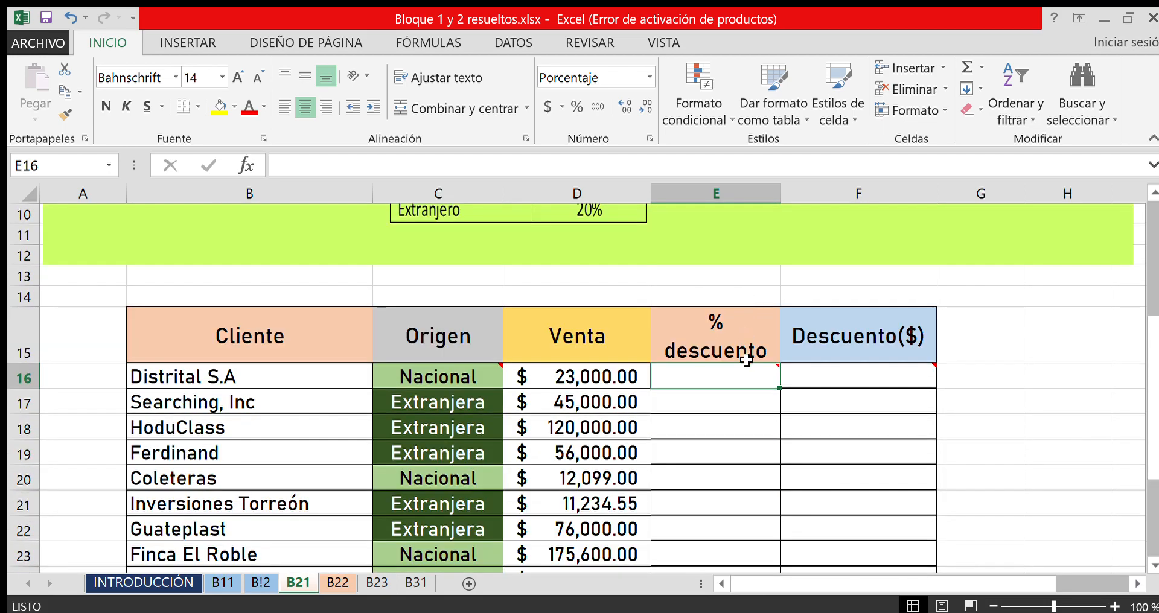
mouse_move(742, 372)
scroll(742, 373, down, 4)
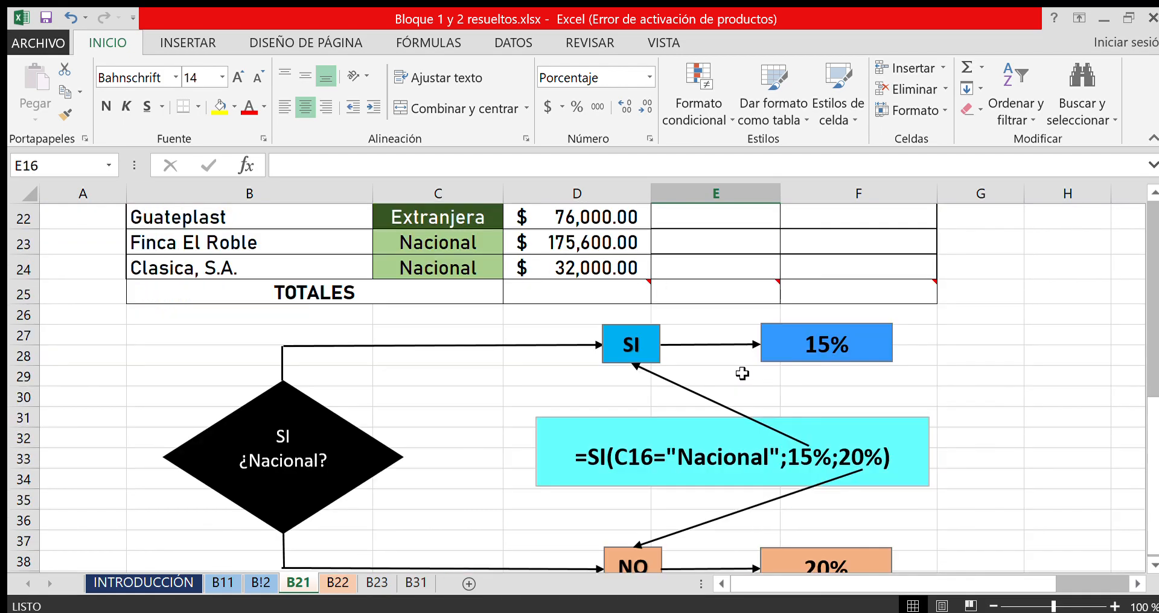
scroll(747, 380, down, 2)
scroll(747, 378, up, 1)
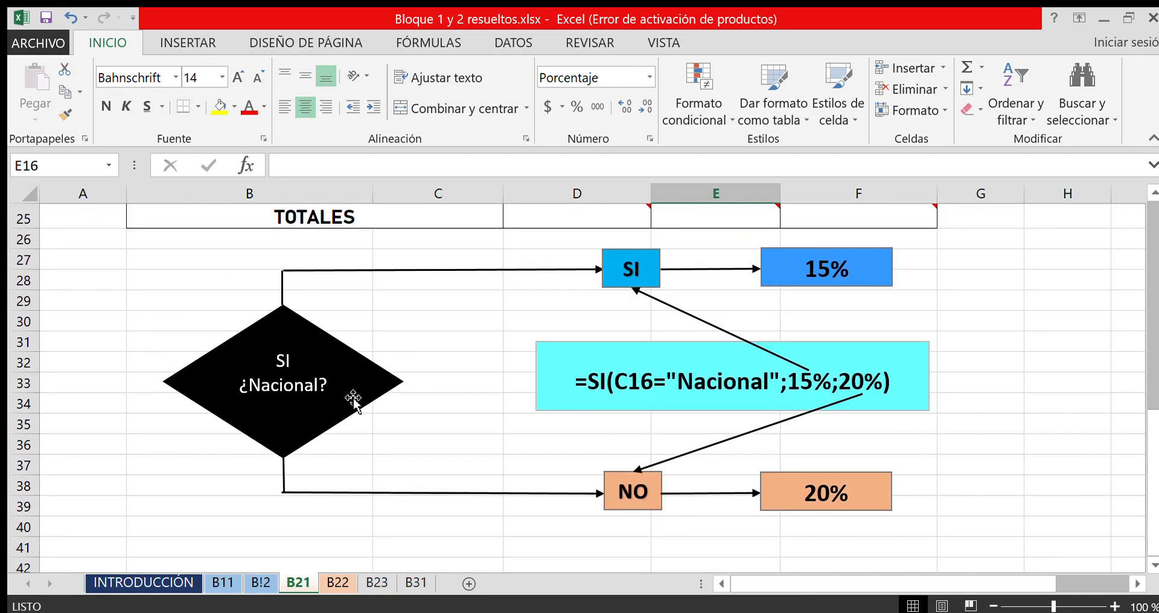
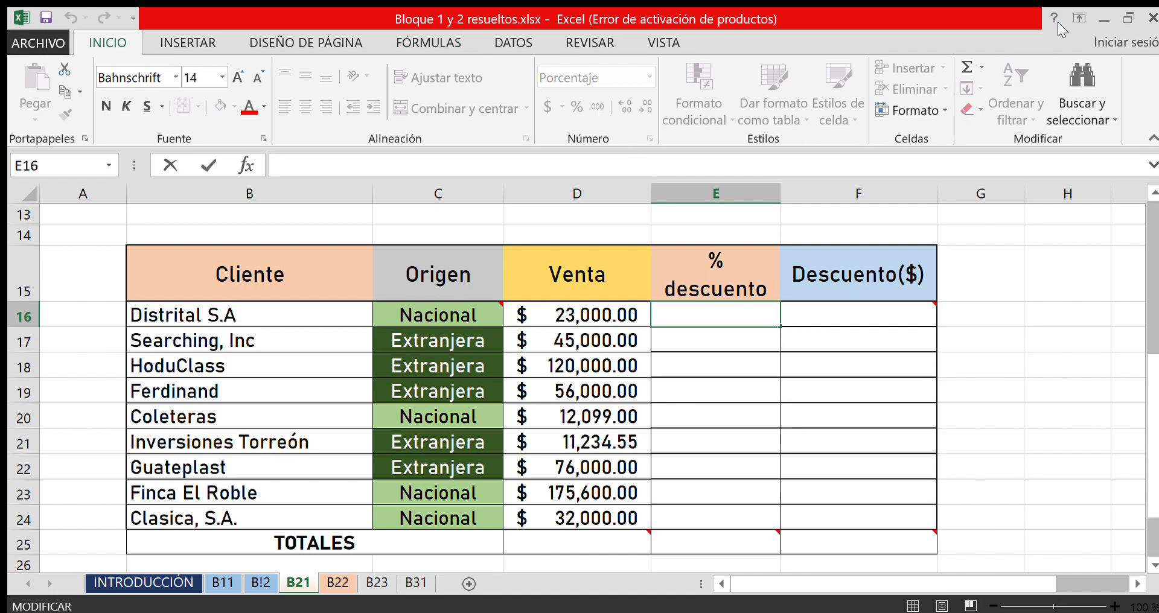
Enter the formula =si(C16="Nacional";15%;20%) in cell E16 for the first customer's discount percentage.
click(1011, 47)
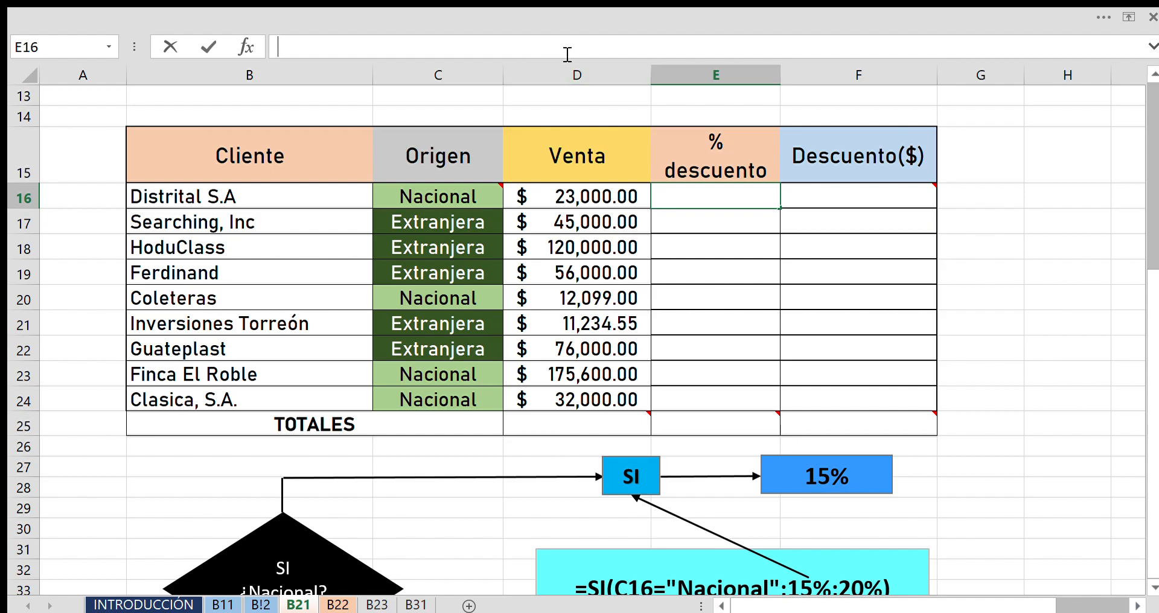
text(=si()
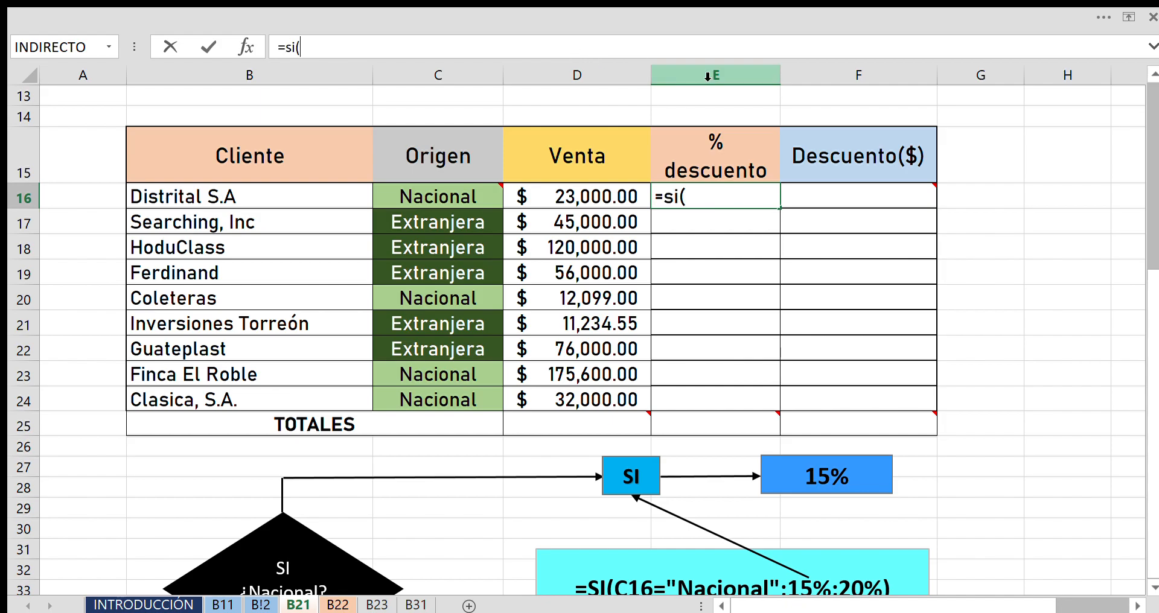
click(483, 197)
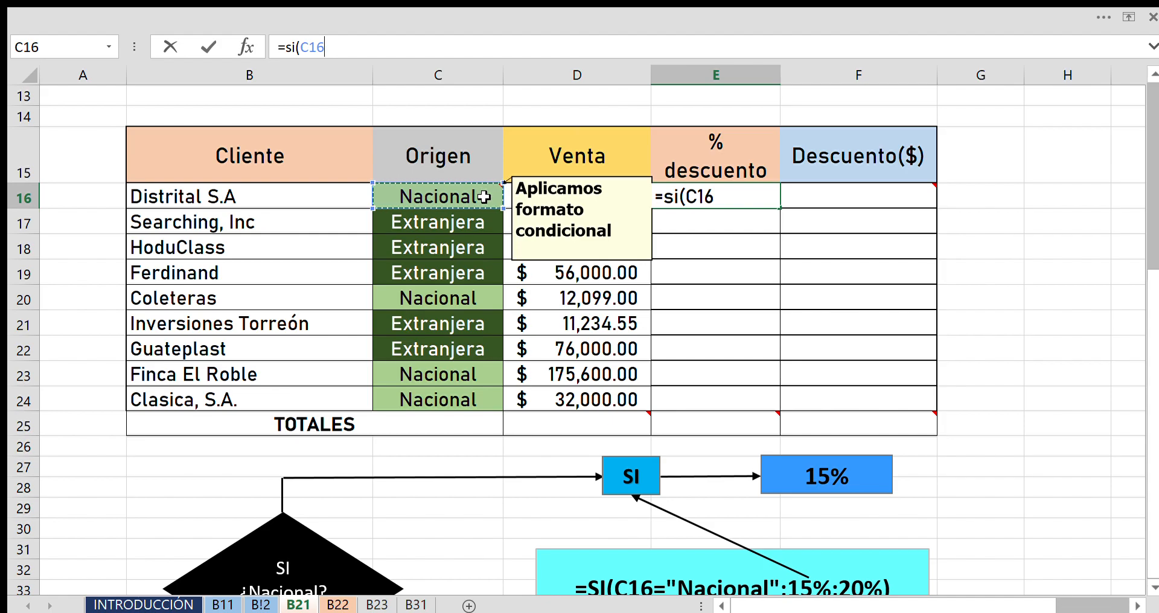
text(=")
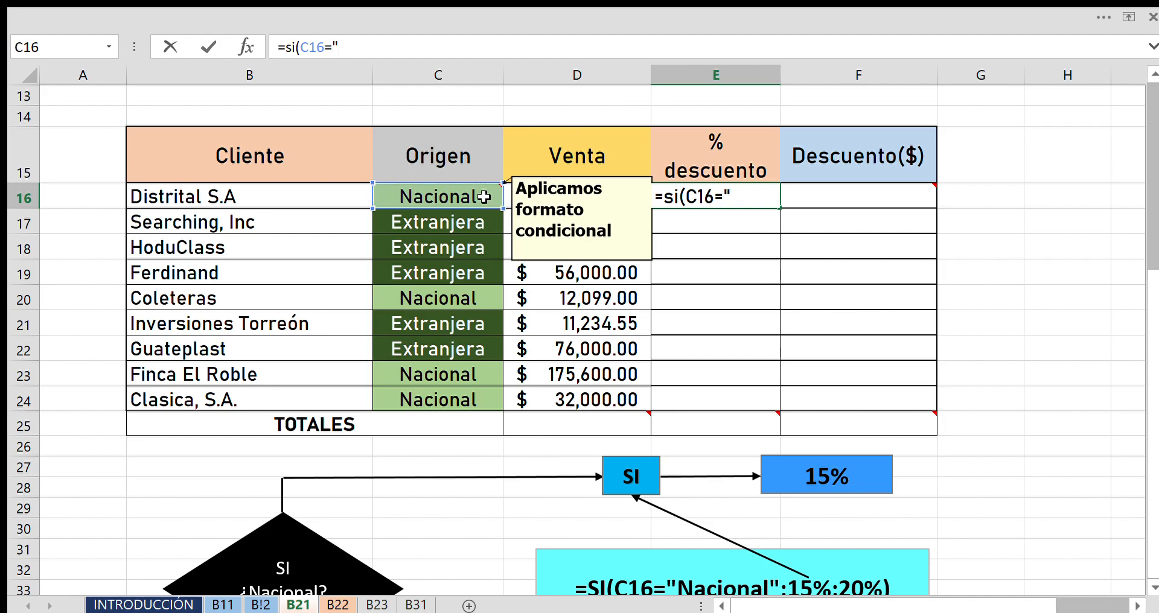
text(Nacional)
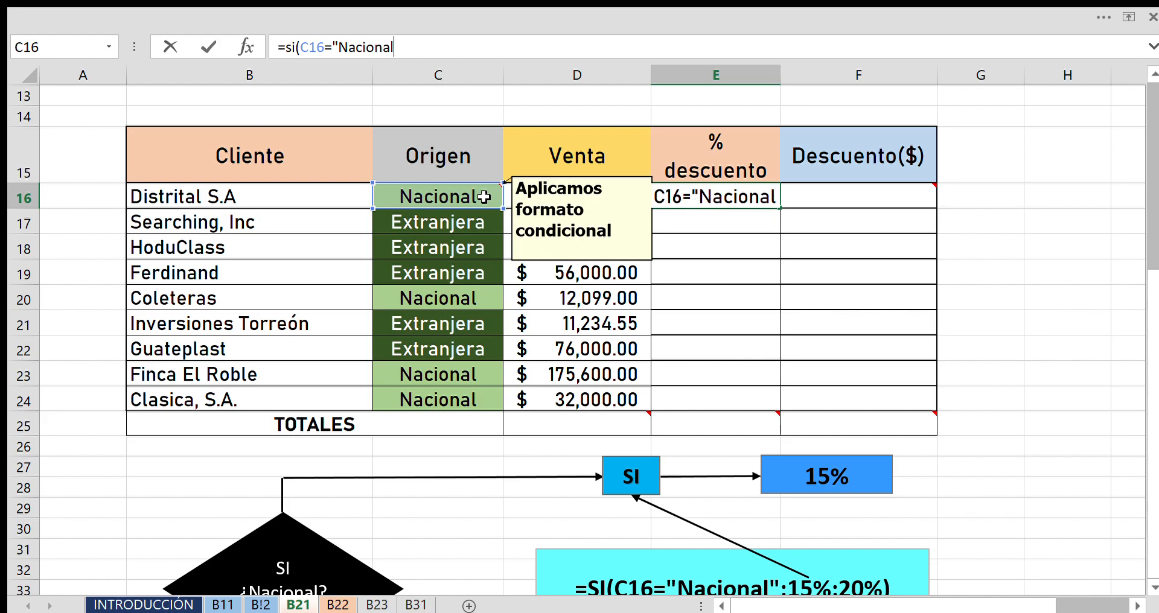
text(";)
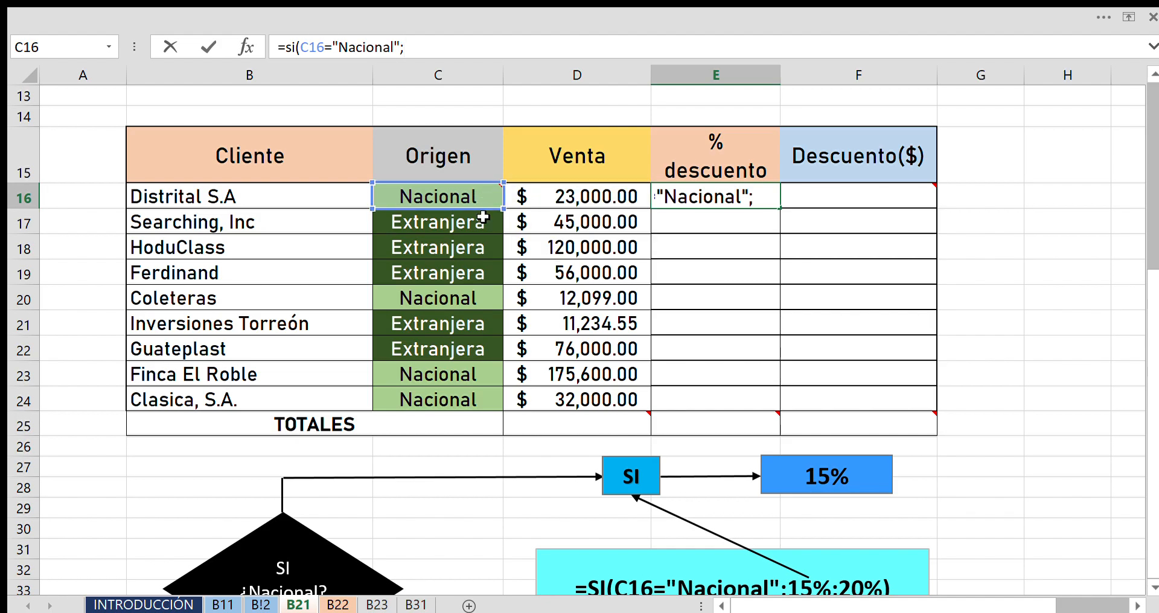
scroll(525, 145, up, 2)
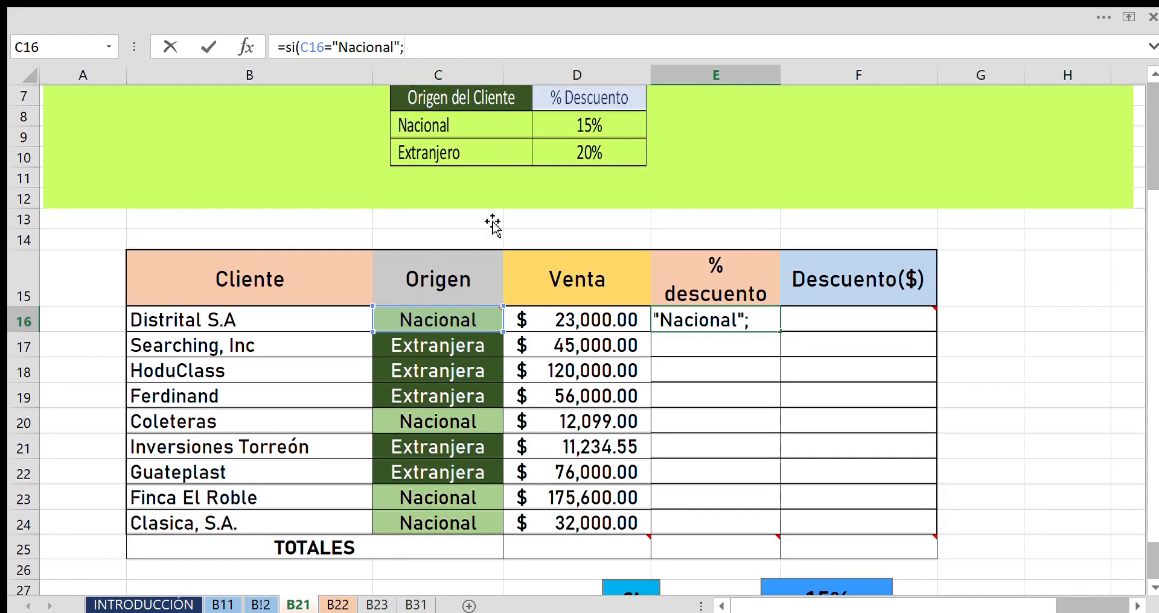
scroll(492, 225, down, 3)
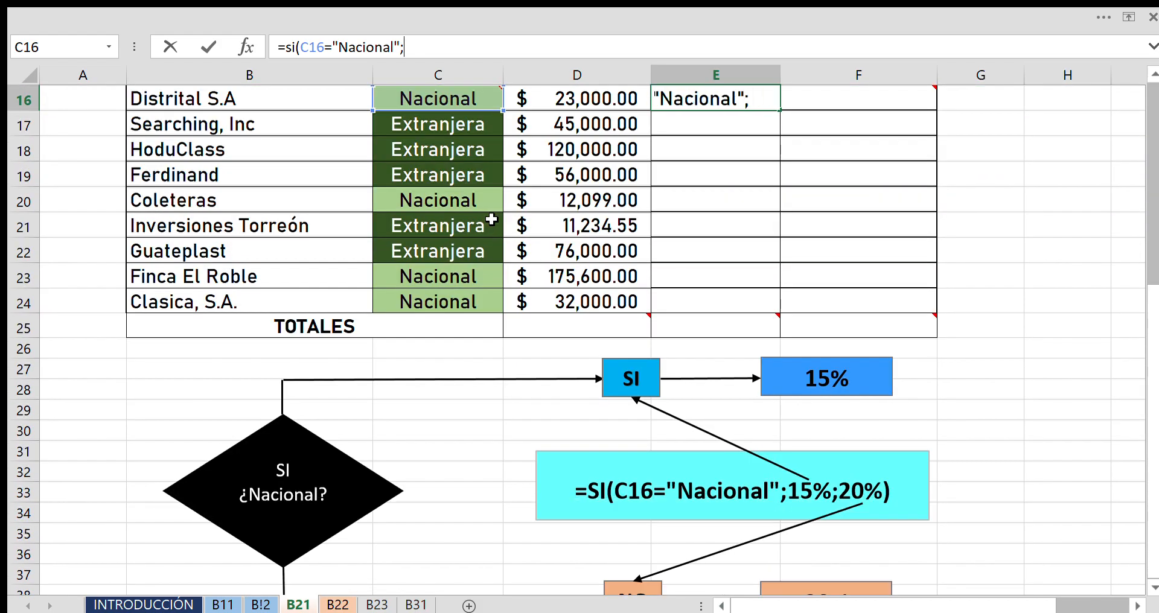
scroll(491, 220, up, 2)
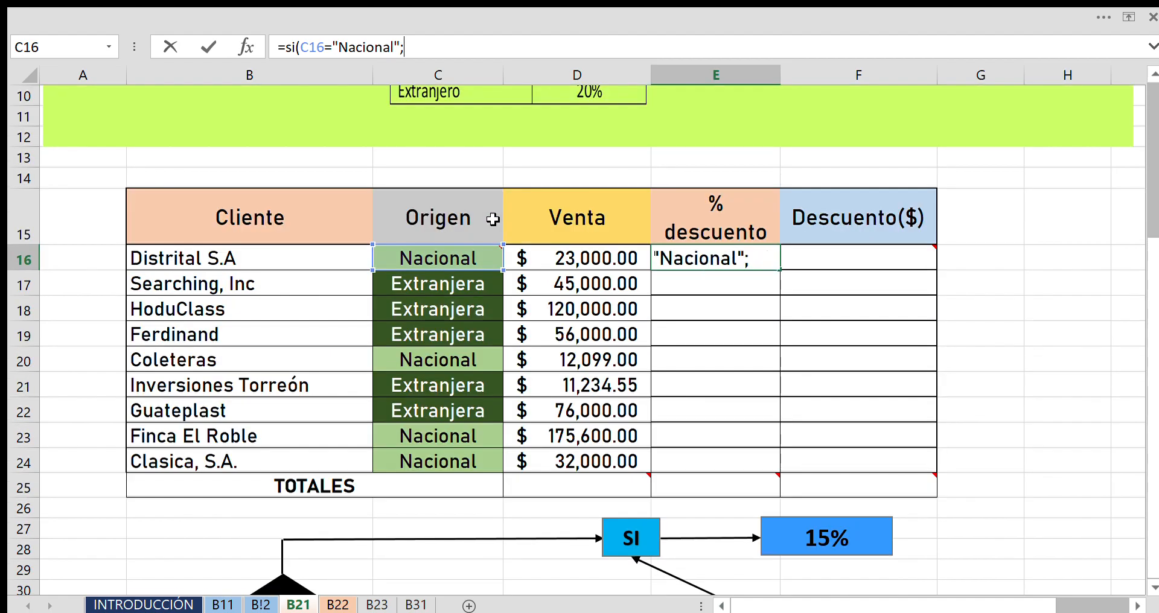
text(15%;)
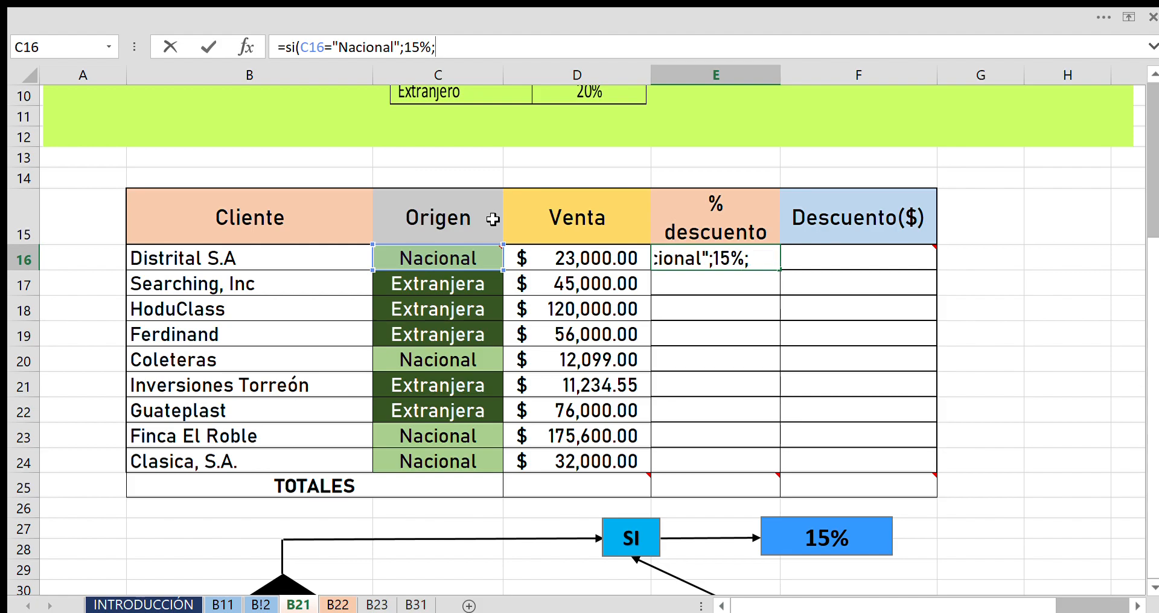
text(20%)
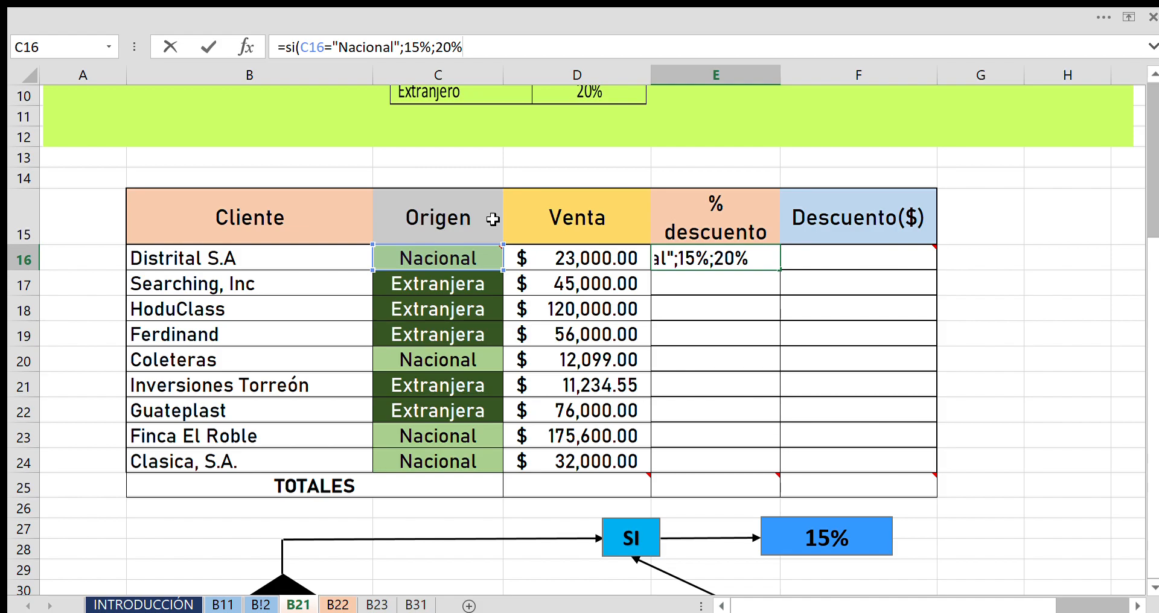
text())
key(Return)
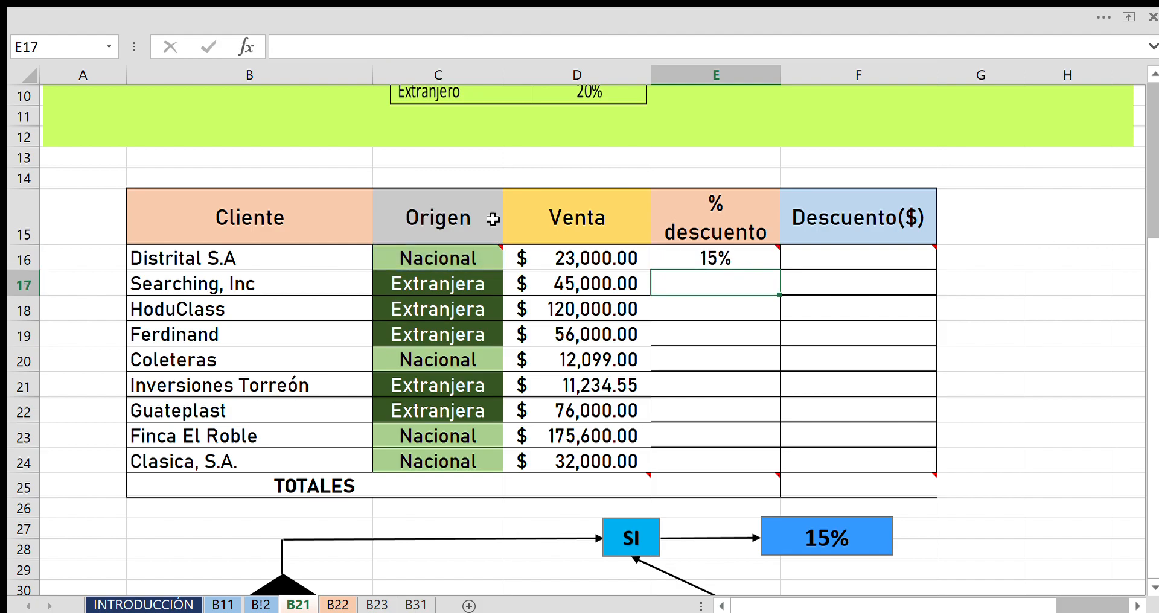
Fill the SI discount percentage formula from E16 down through E24 for all remaining customers.
click(455, 255)
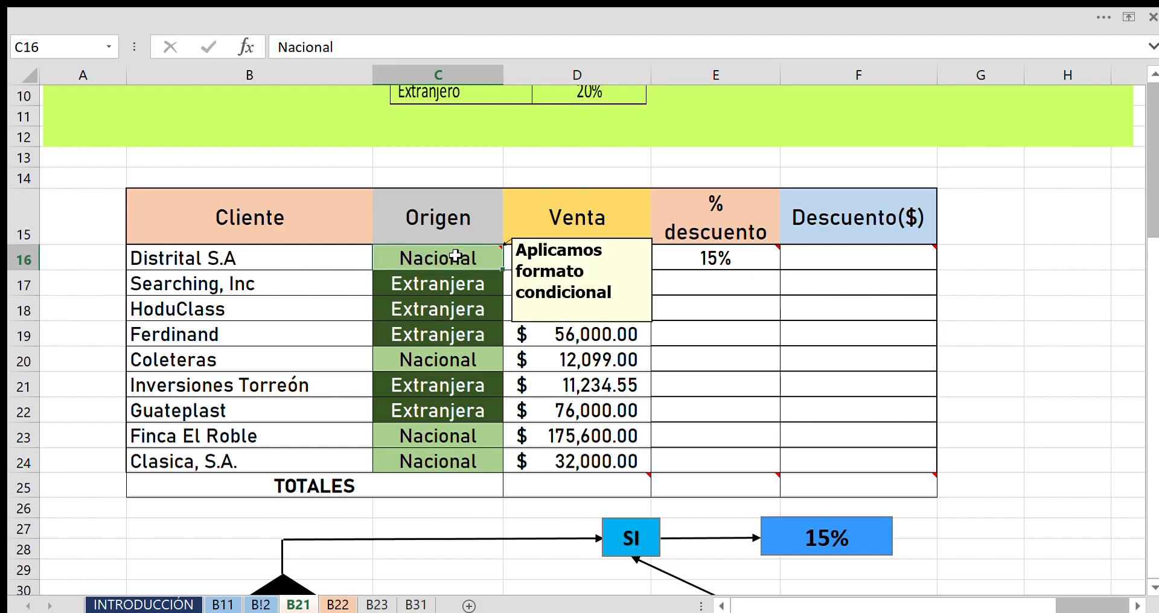
click(697, 252)
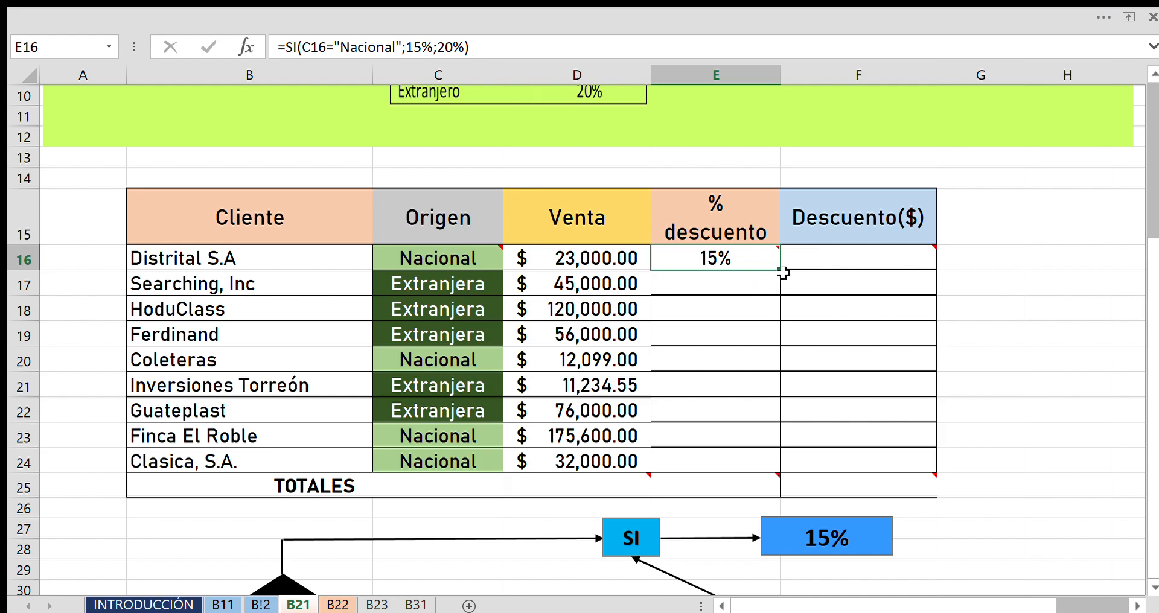
drag(781, 275, 770, 474)
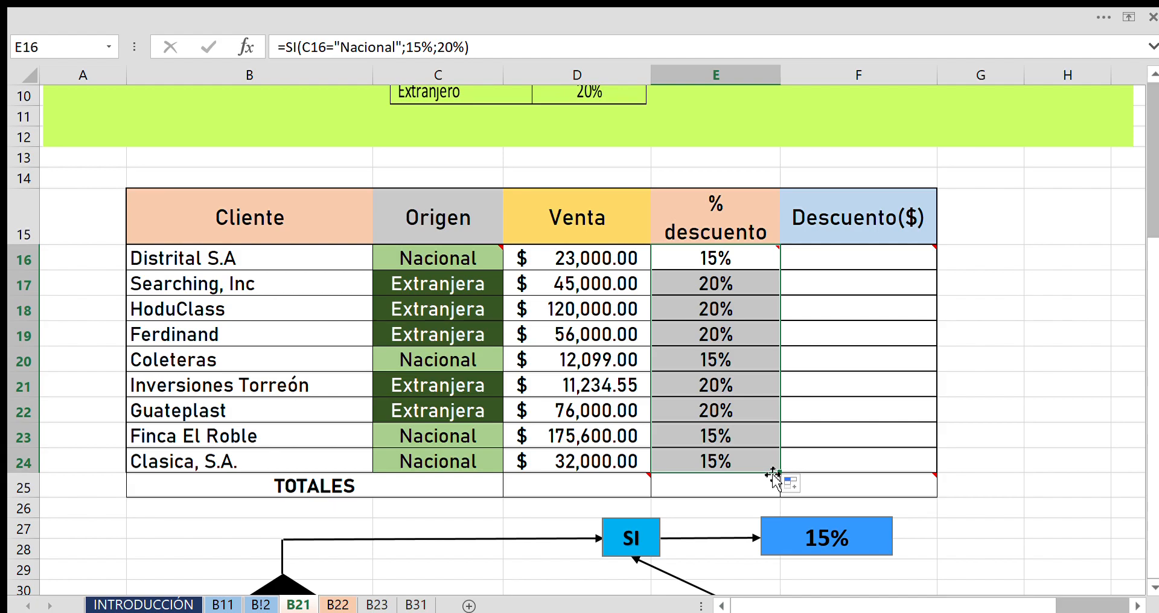
click(756, 384)
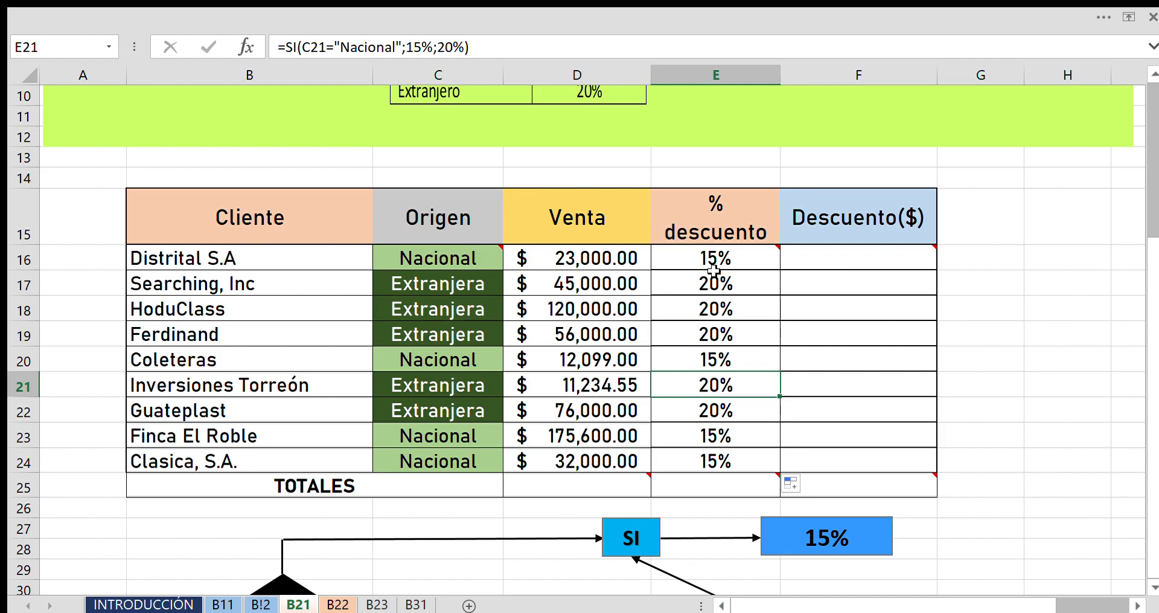
mouse_move(713, 271)
Enter the formula =D16*E16 in cell F16 for the first customer's discount amount.
click(888, 264)
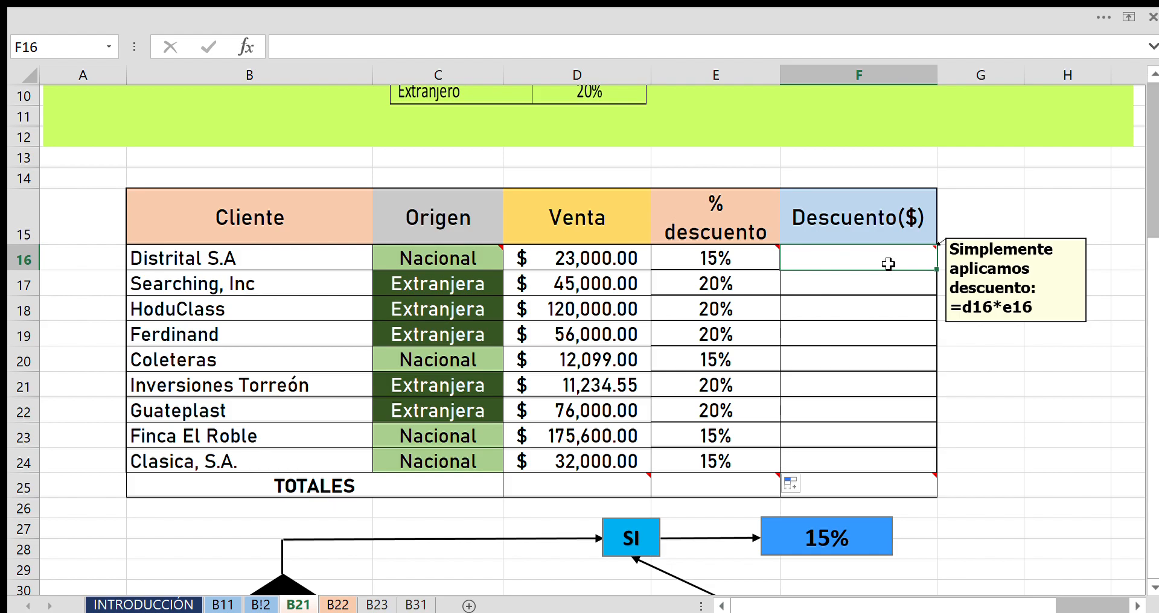
mouse_move(735, 260)
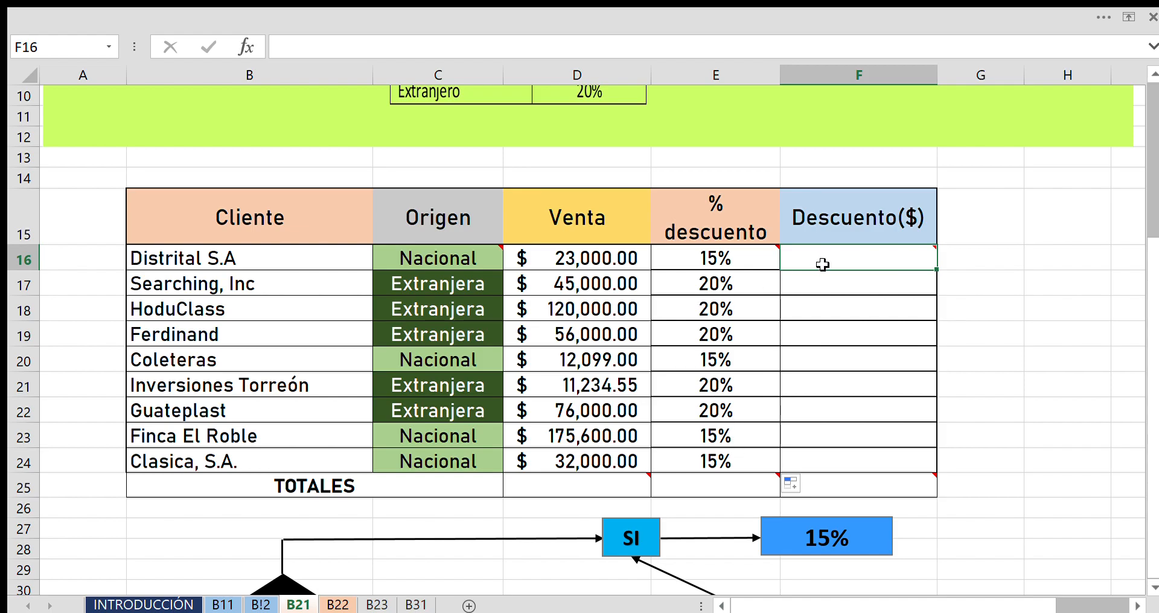
mouse_move(822, 264)
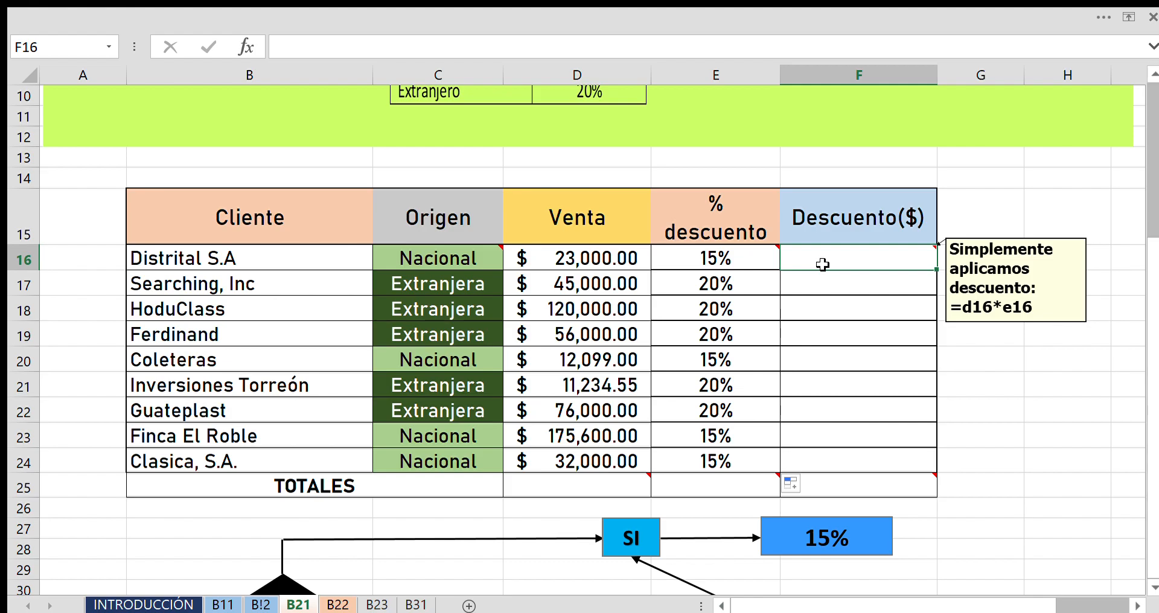
text(=)
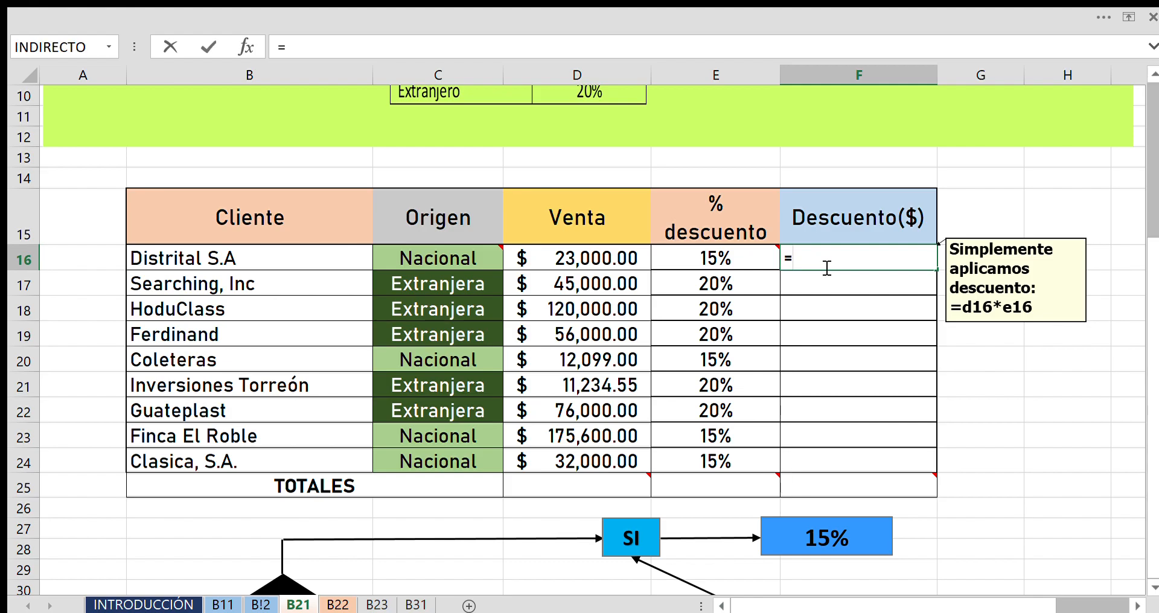
click(595, 261)
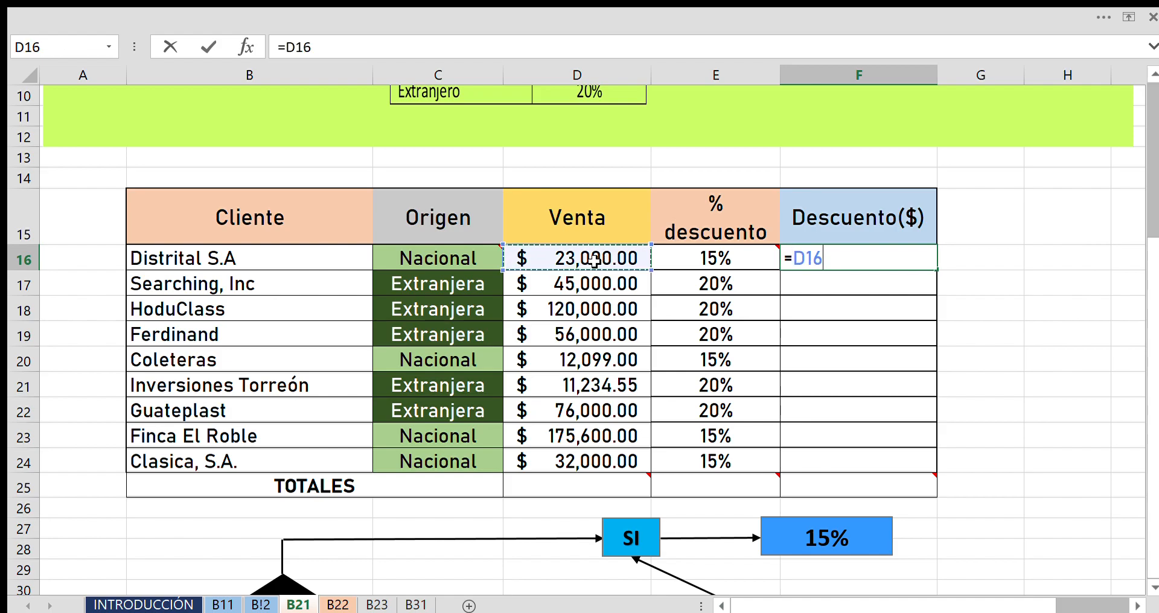
text(*)
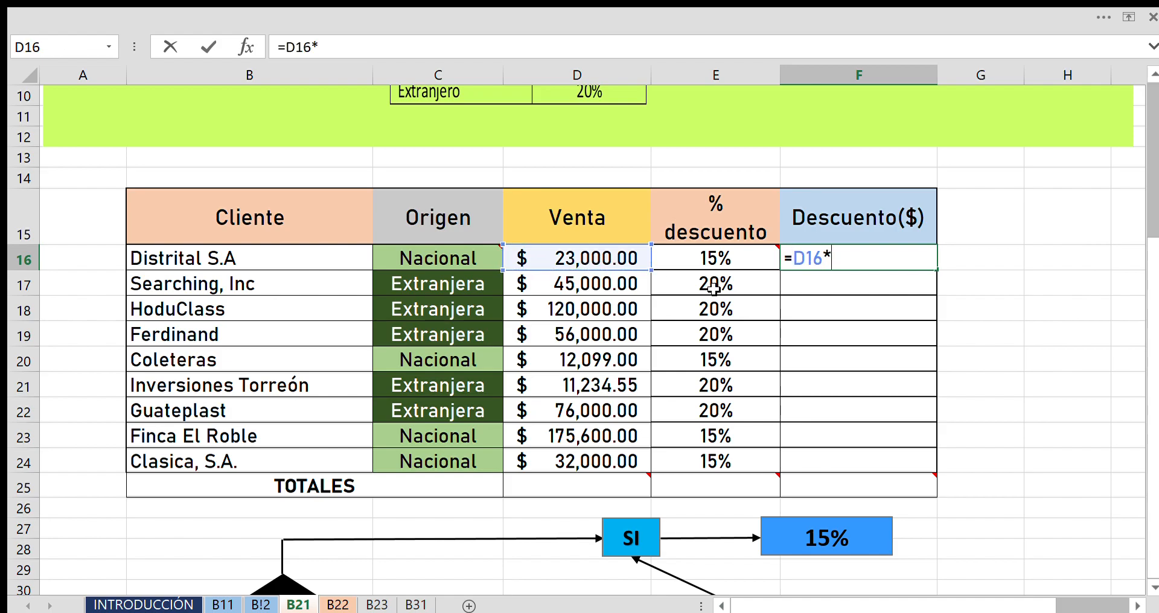
click(728, 258)
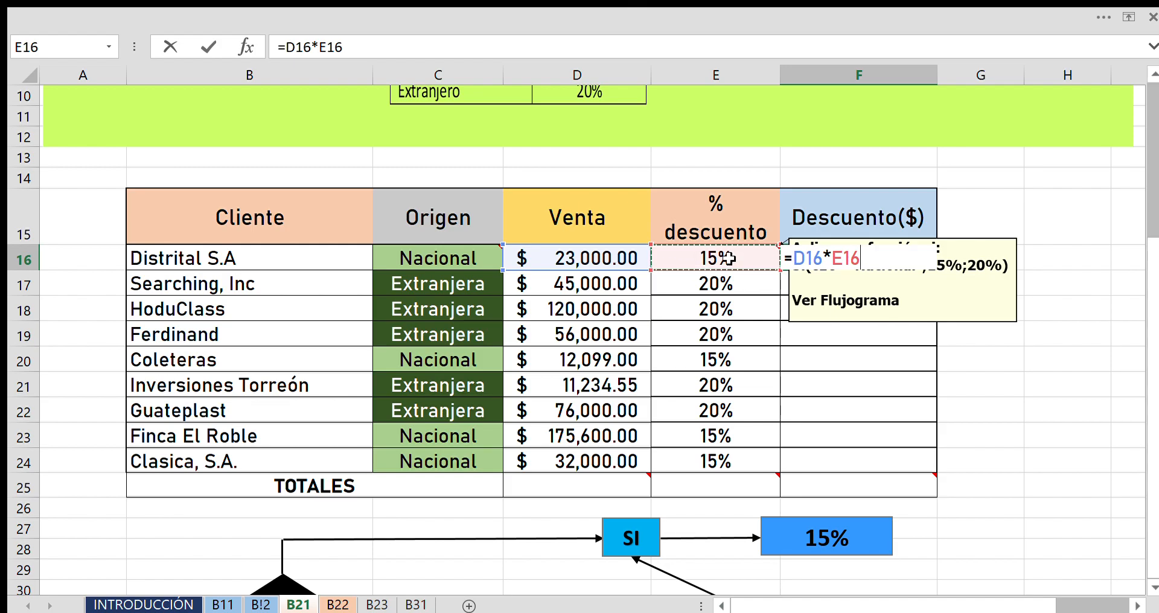
key(Return)
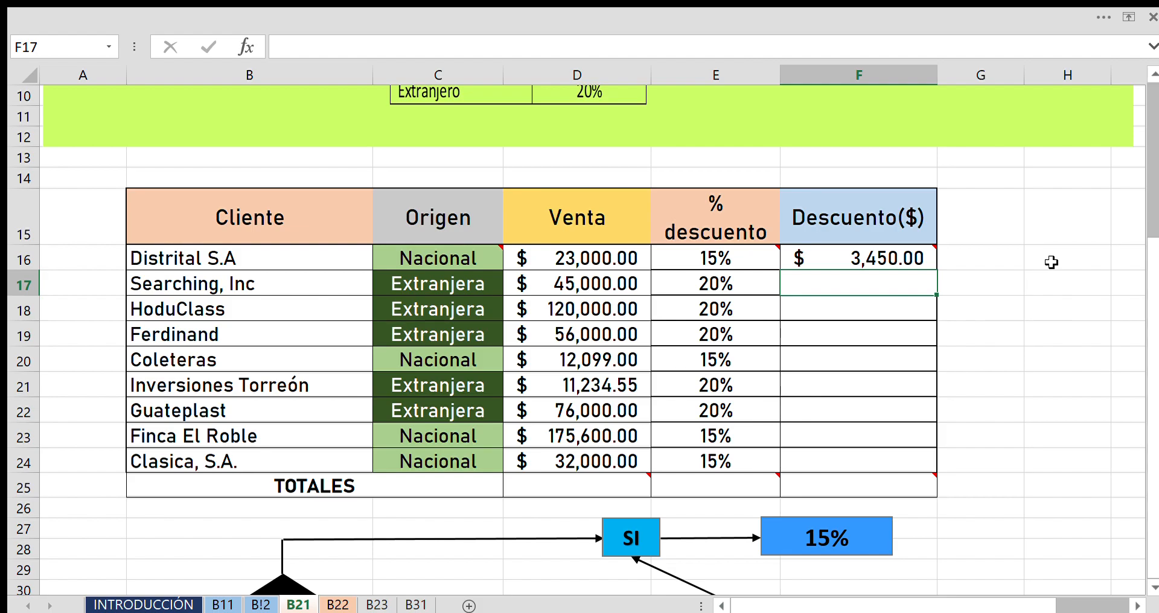
Fill the discount amount formula from F16 down through F24.
click(910, 265)
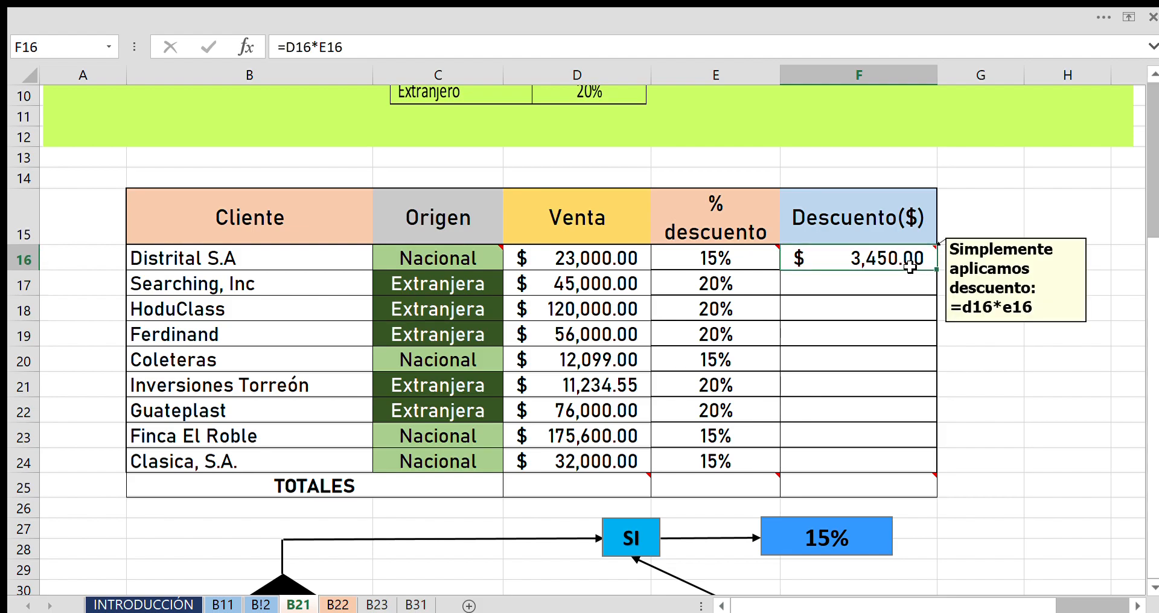
drag(936, 269, 939, 469)
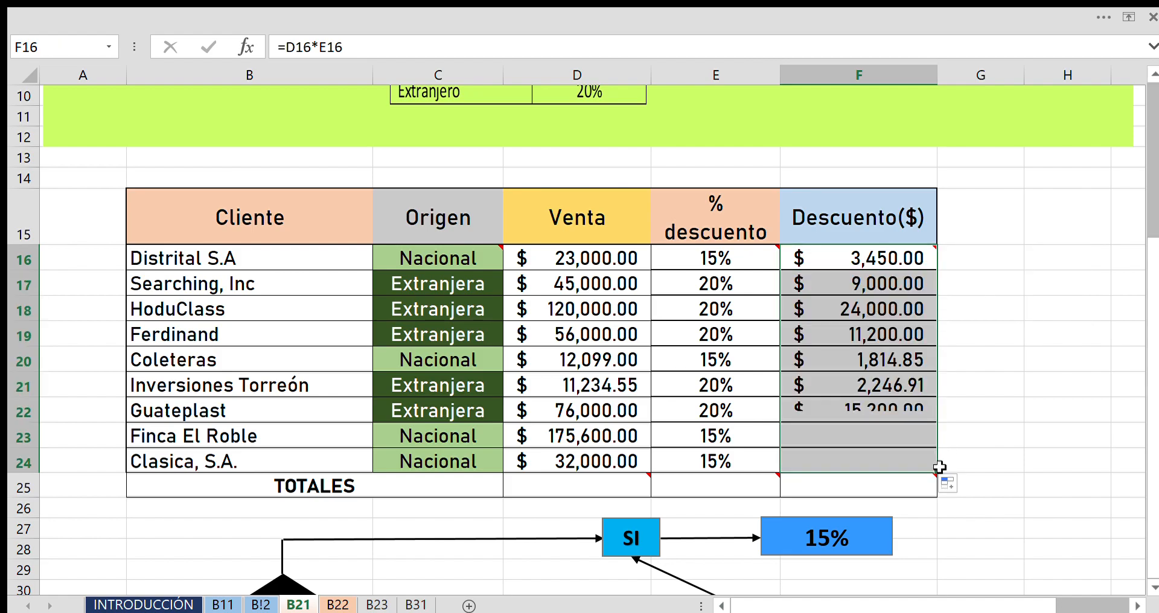
click(981, 434)
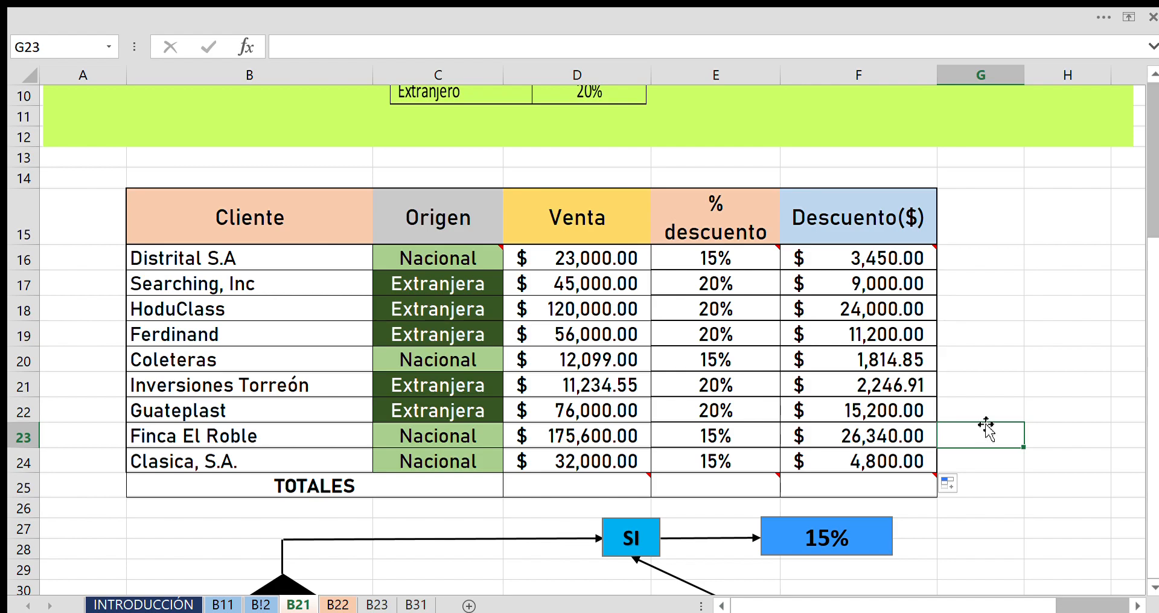
Total the Venta column in cell D25 with the formula =suma(D16:D24).
scroll(982, 426, down, 1)
mouse_move(814, 433)
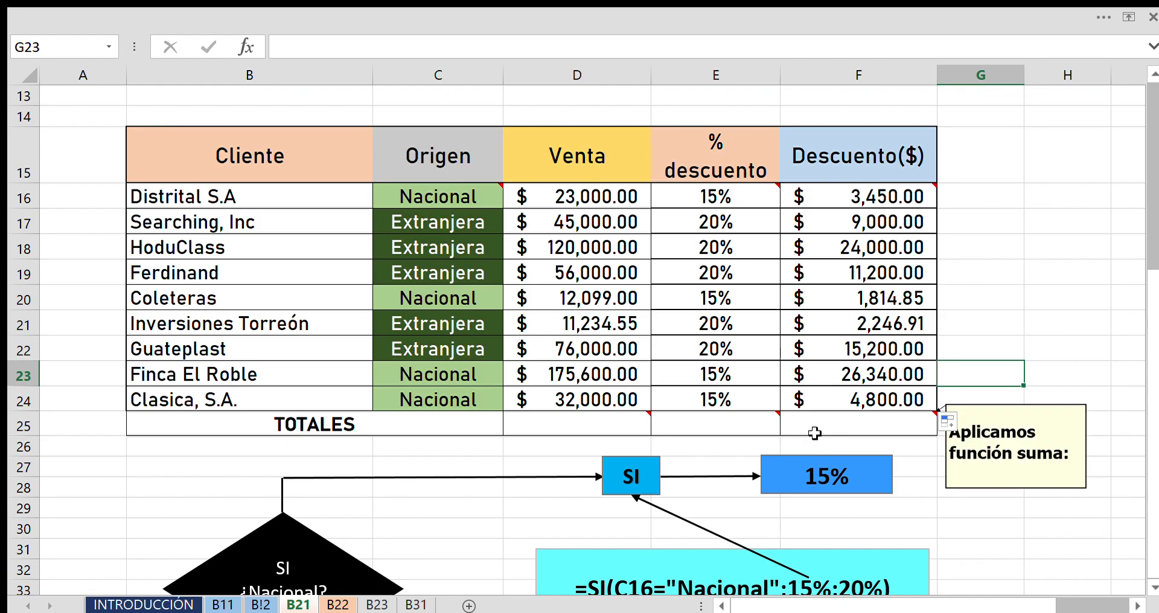
click(637, 427)
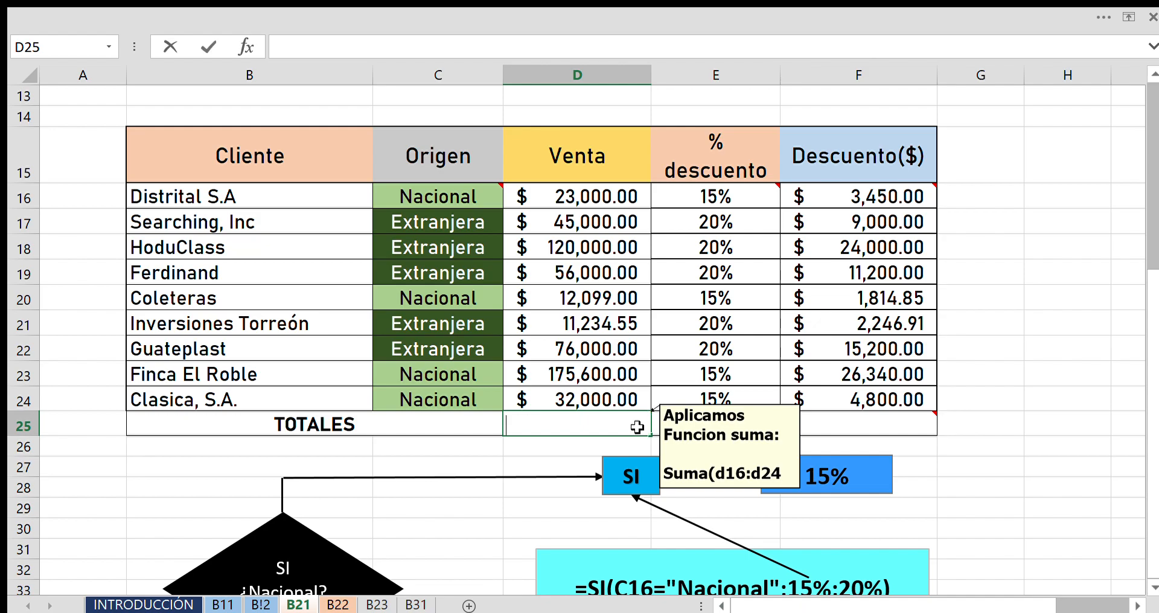
text(=suma)
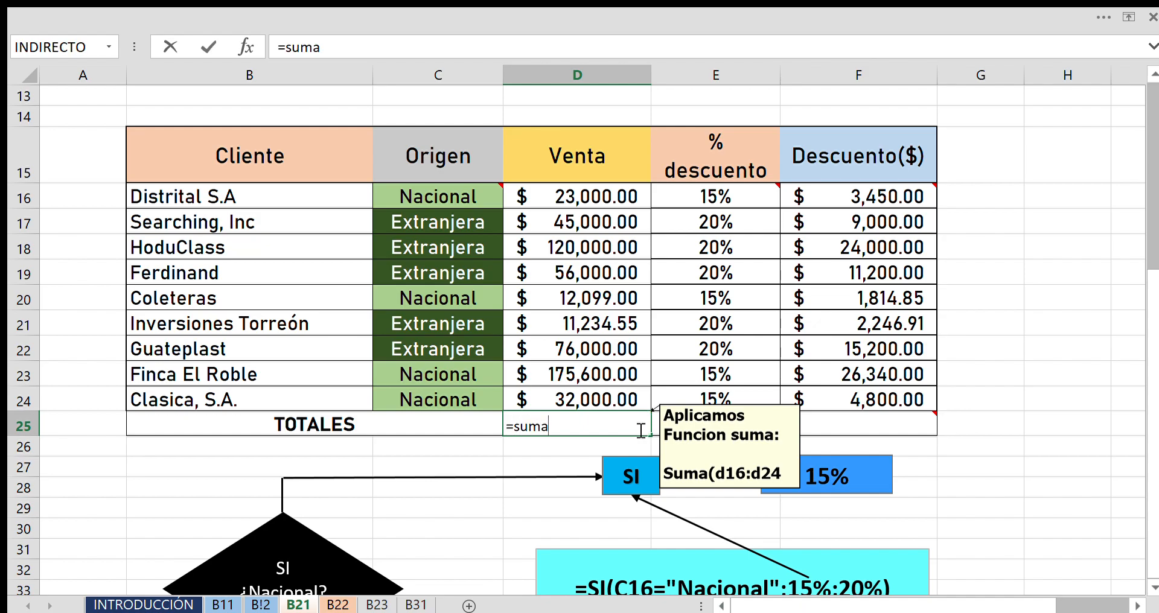
text(()
drag(567, 200, 601, 403)
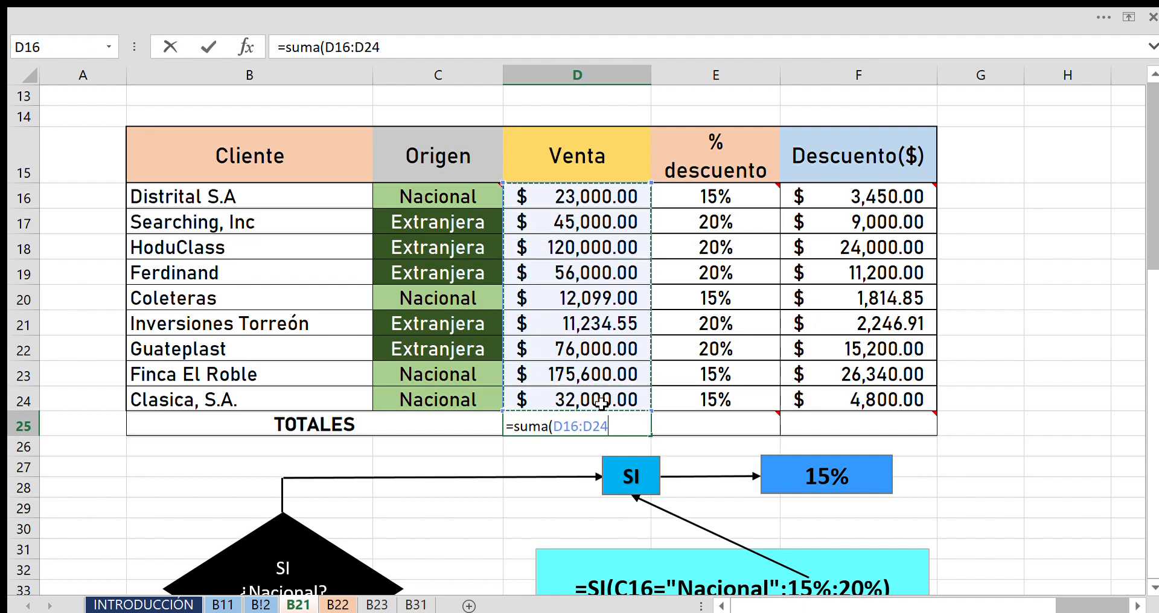
key(Return)
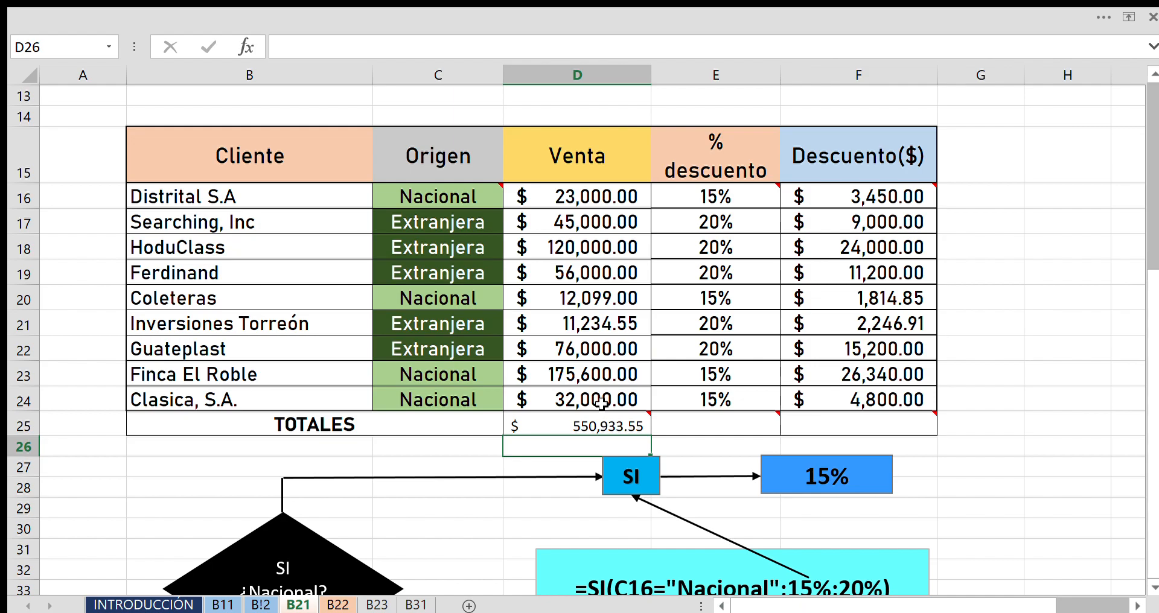
Copy the cell formatting of D24 onto the sales total in D25.
click(601, 403)
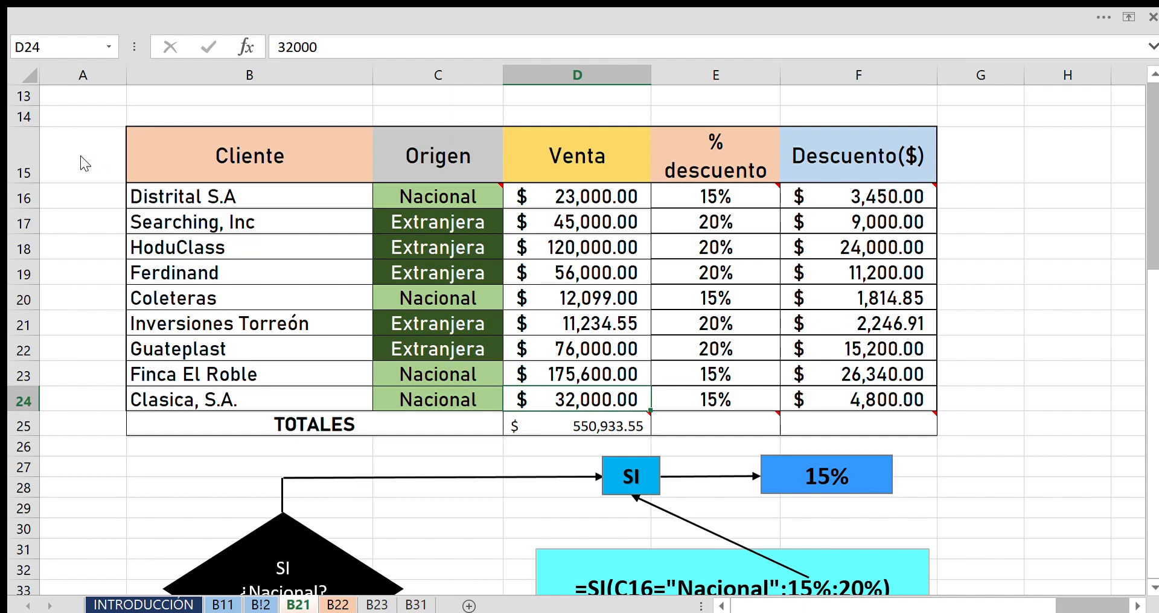
key(ctrl+c)
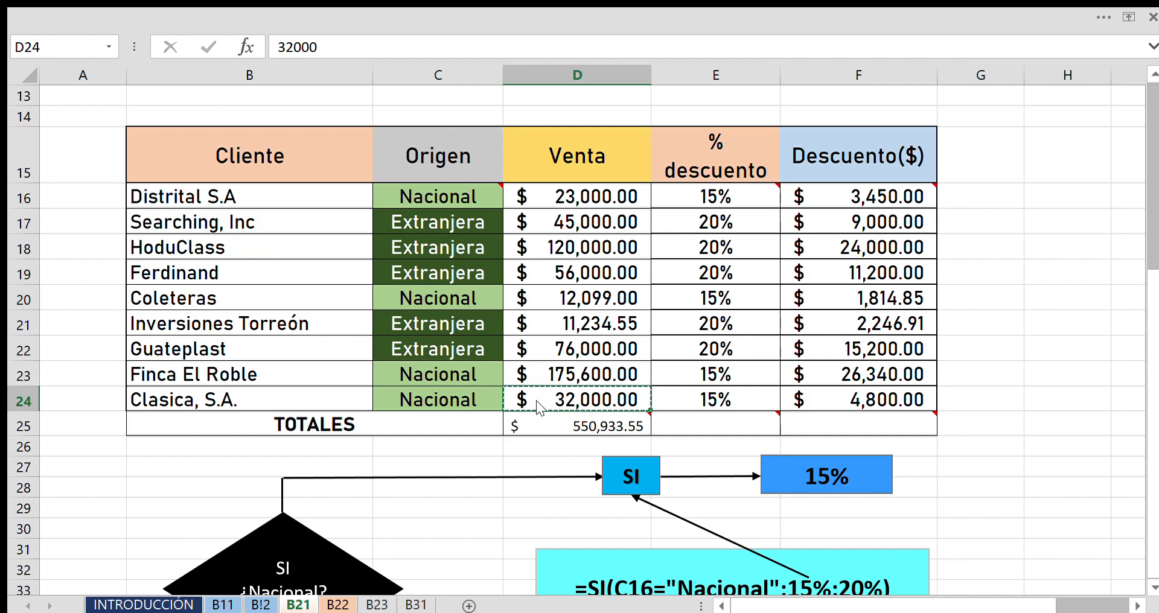
click(536, 423)
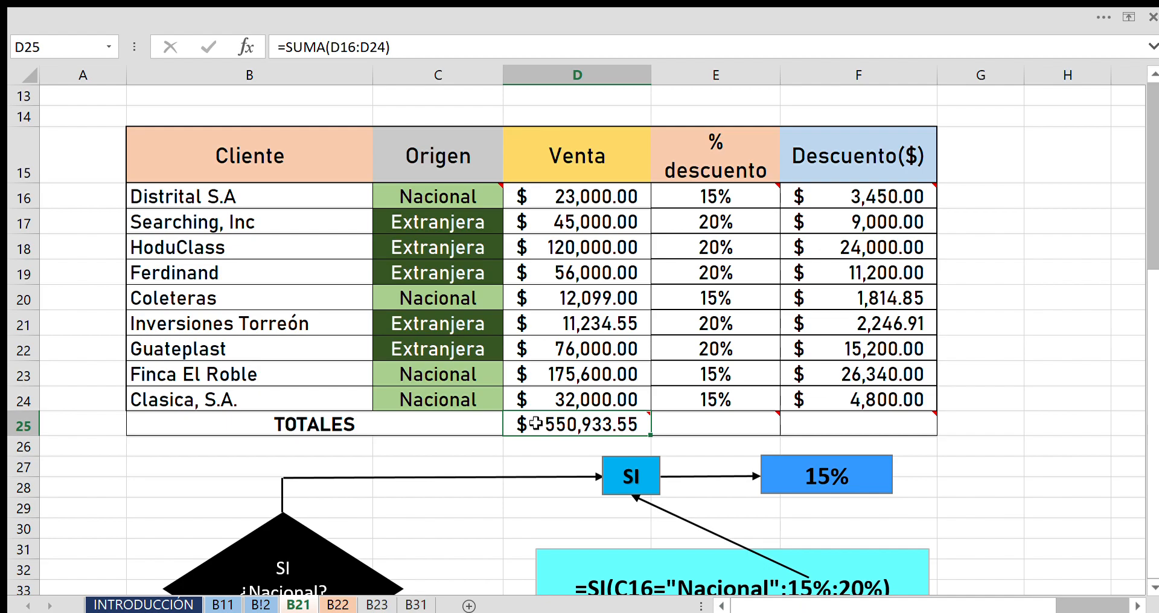
Try totalling the discount percentages in cell E25 with the formula =suma(E16:E24).
scroll(1001, 328, down, 1)
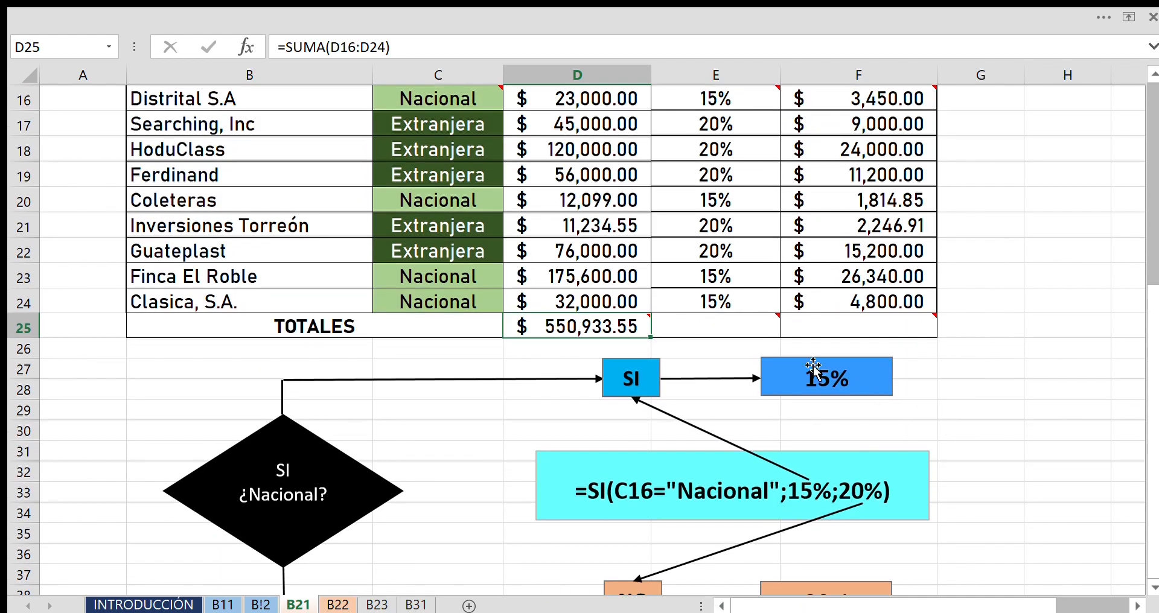
scroll(813, 368, up, 1)
click(744, 427)
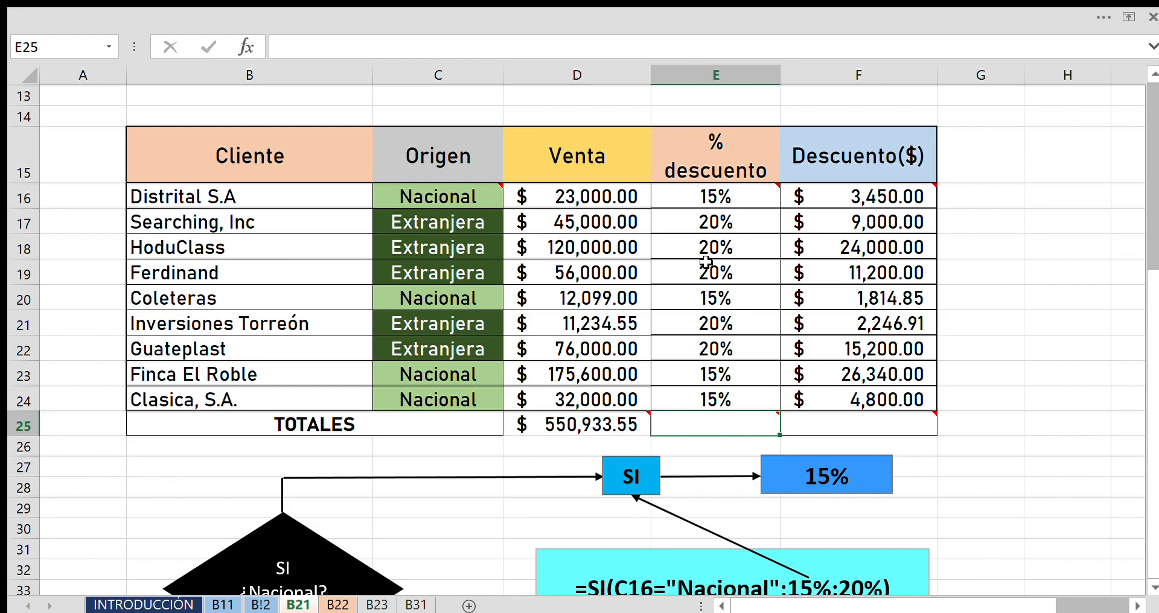
mouse_move(708, 426)
text(=)
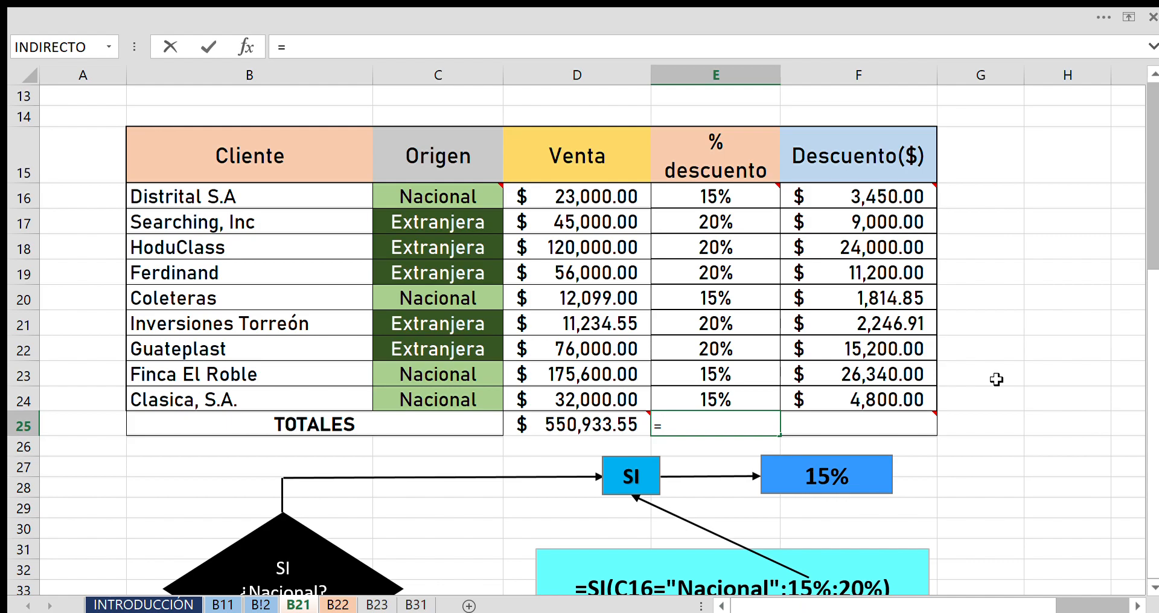
text(promedio)
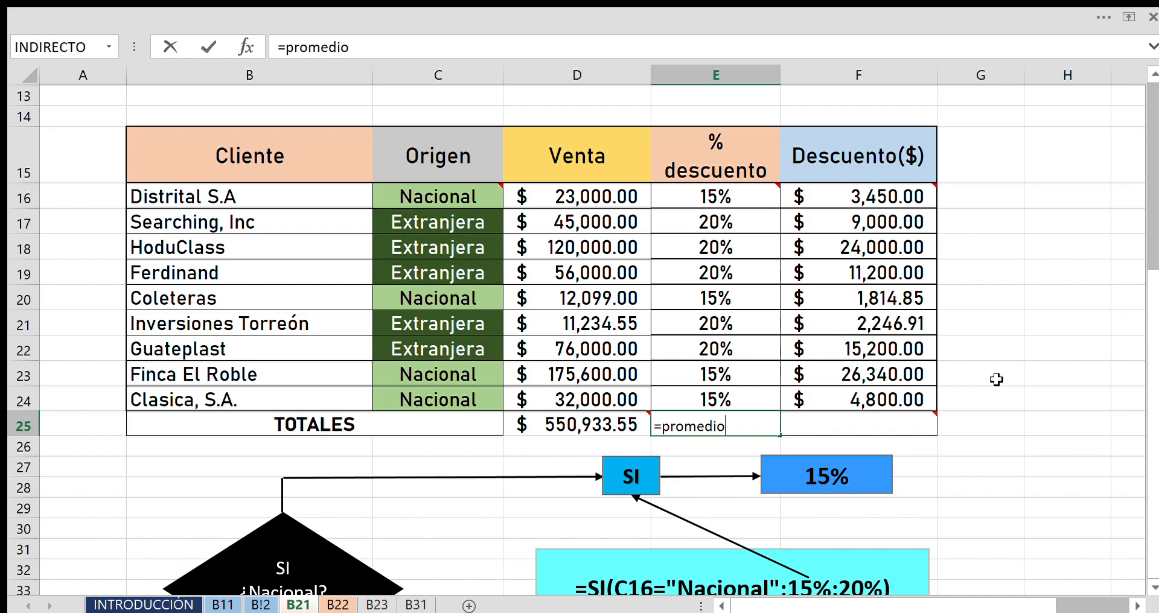
key(BackSpace)
key(BackSpace)
key(BackSpace)
key(BackSpace)
key(BackSpace)
key(BackSpace)
key(BackSpace)
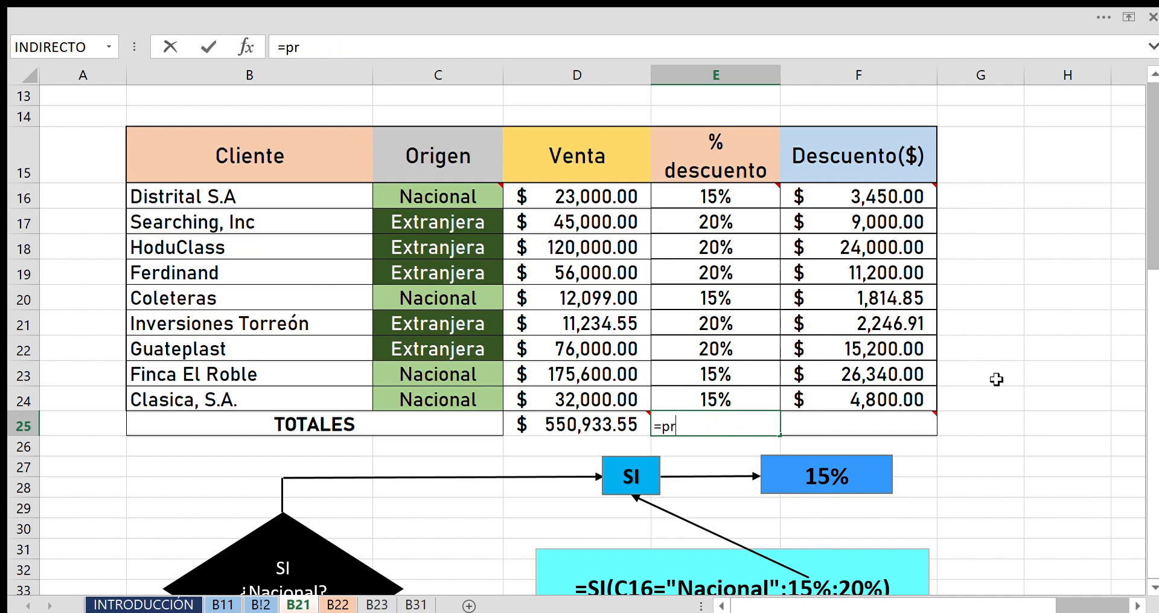
key(BackSpace)
text(suma()
drag(768, 205, 774, 392)
key(Return)
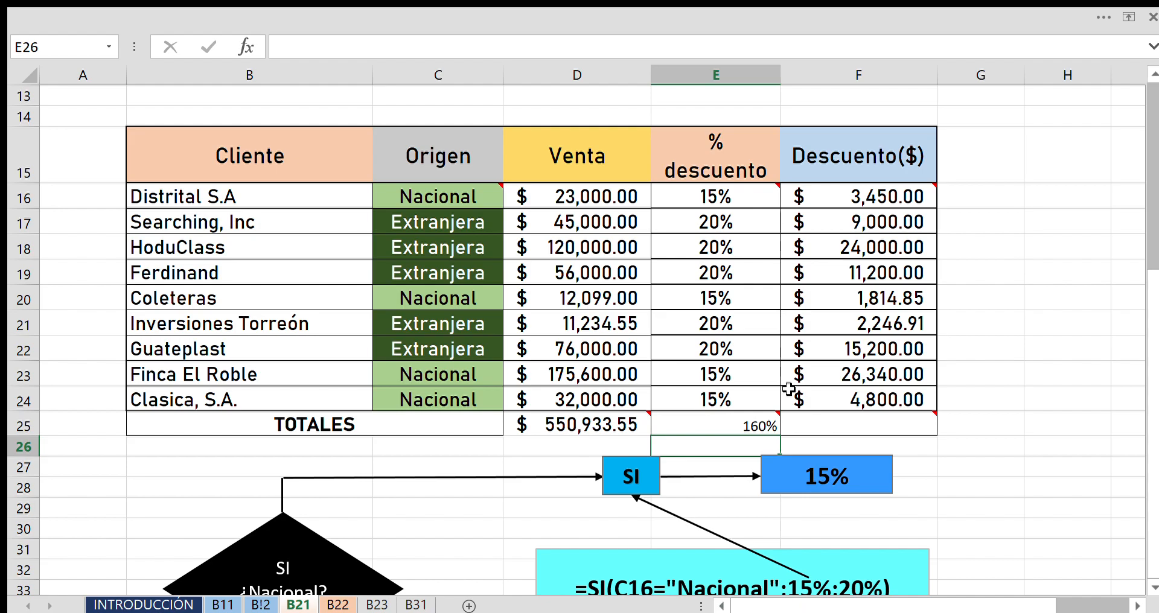
Replace the formula in E25 with =promedio(E16:E24) to average the discount percentages.
click(763, 423)
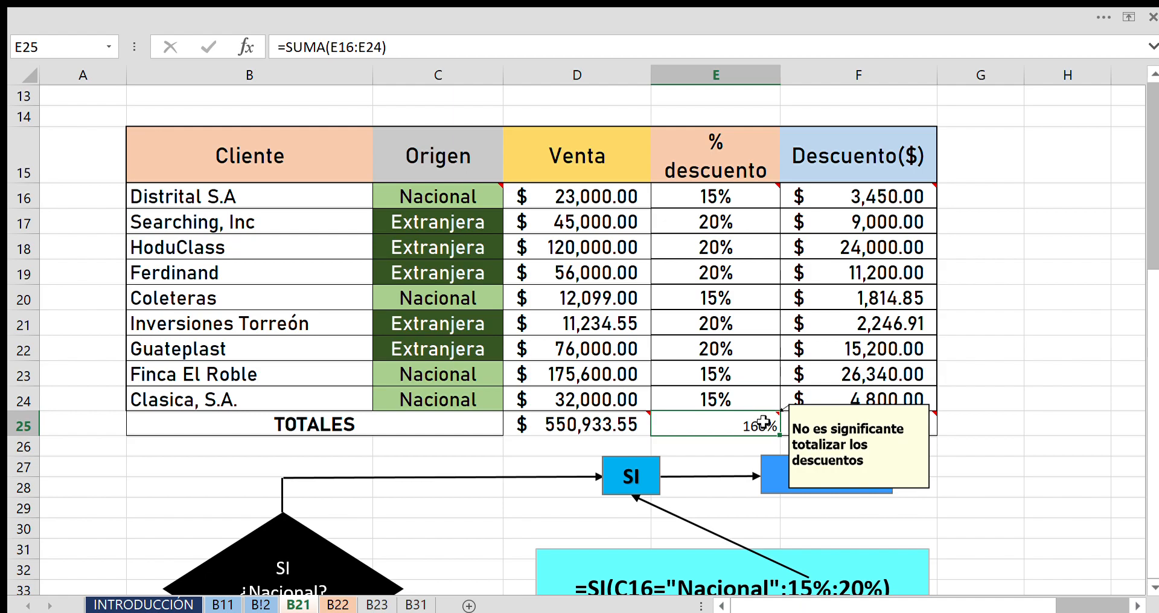
text(=promedio)
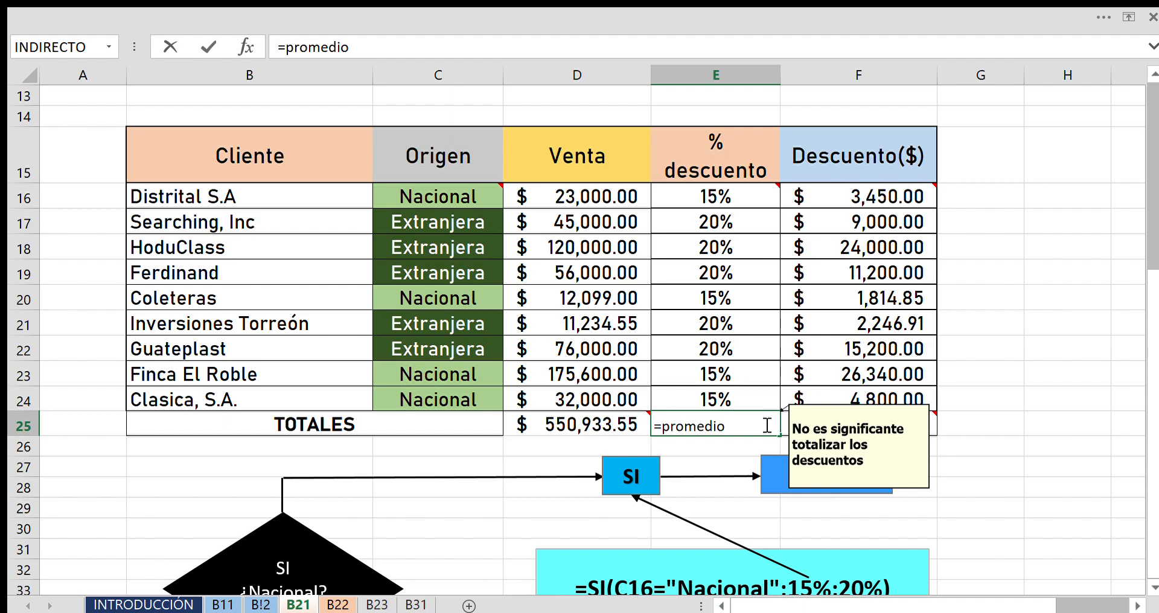
text(()
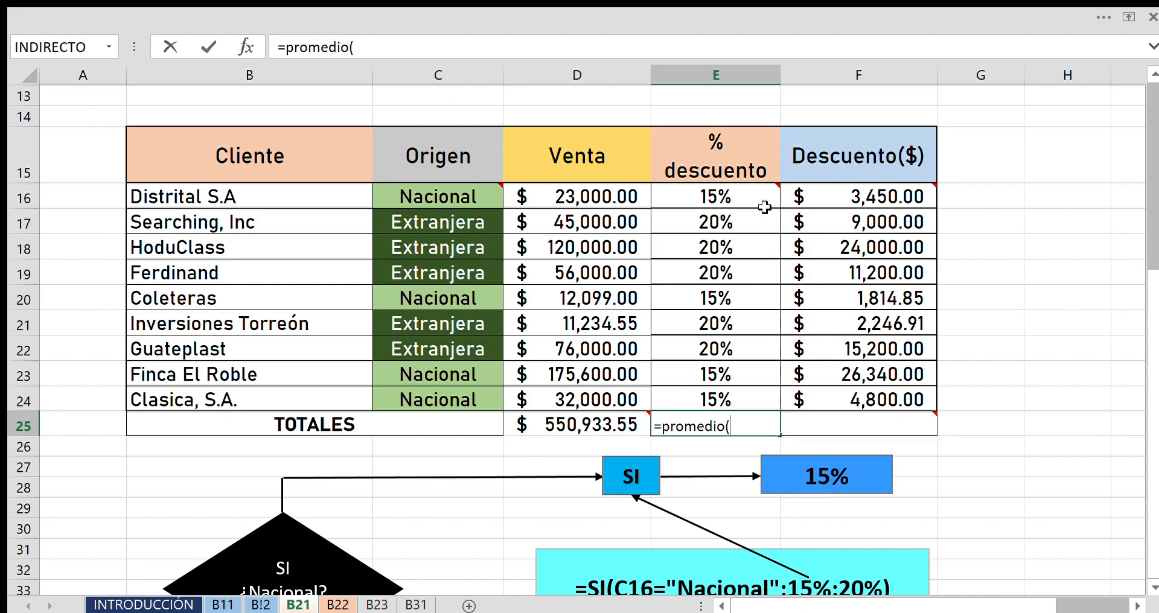
drag(763, 207, 760, 403)
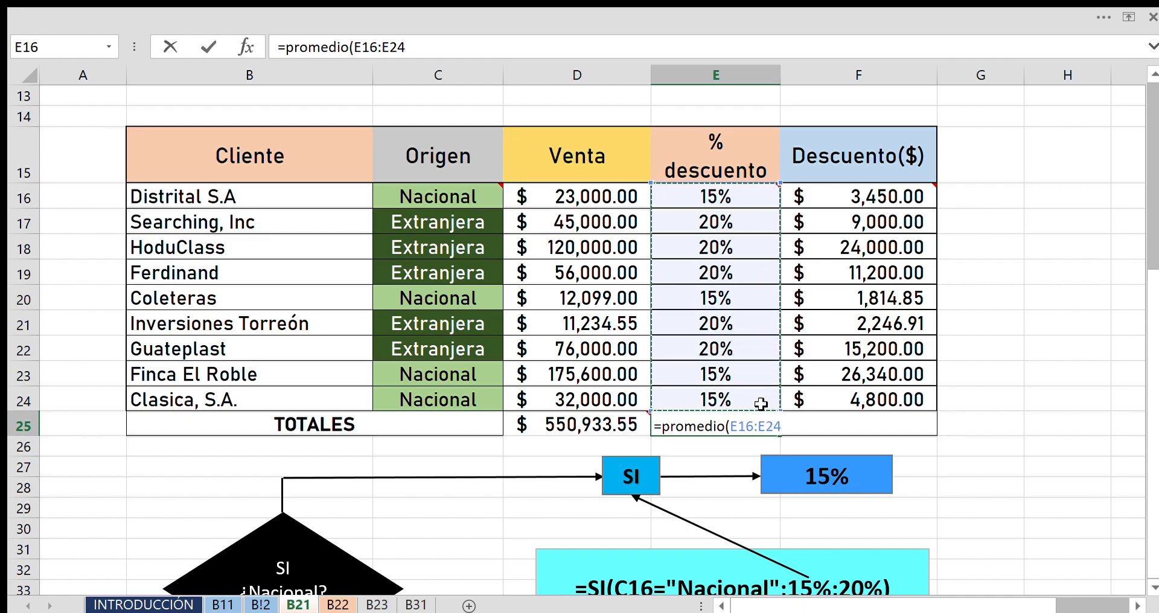
key(Return)
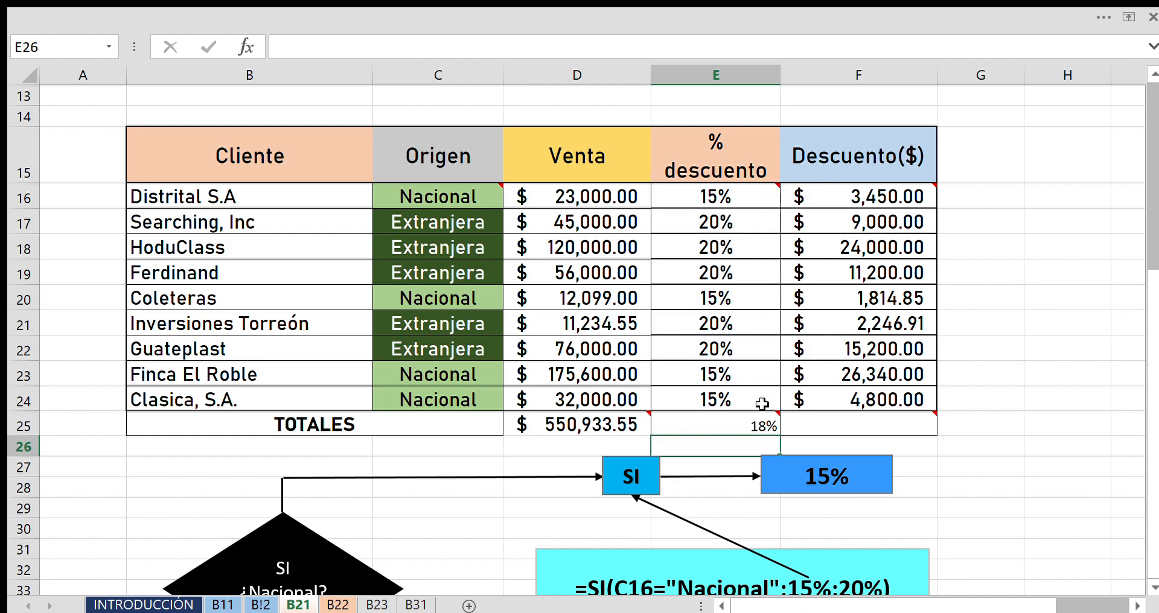
Copy the cell formatting of E24 onto the average discount percentage in E25.
click(761, 404)
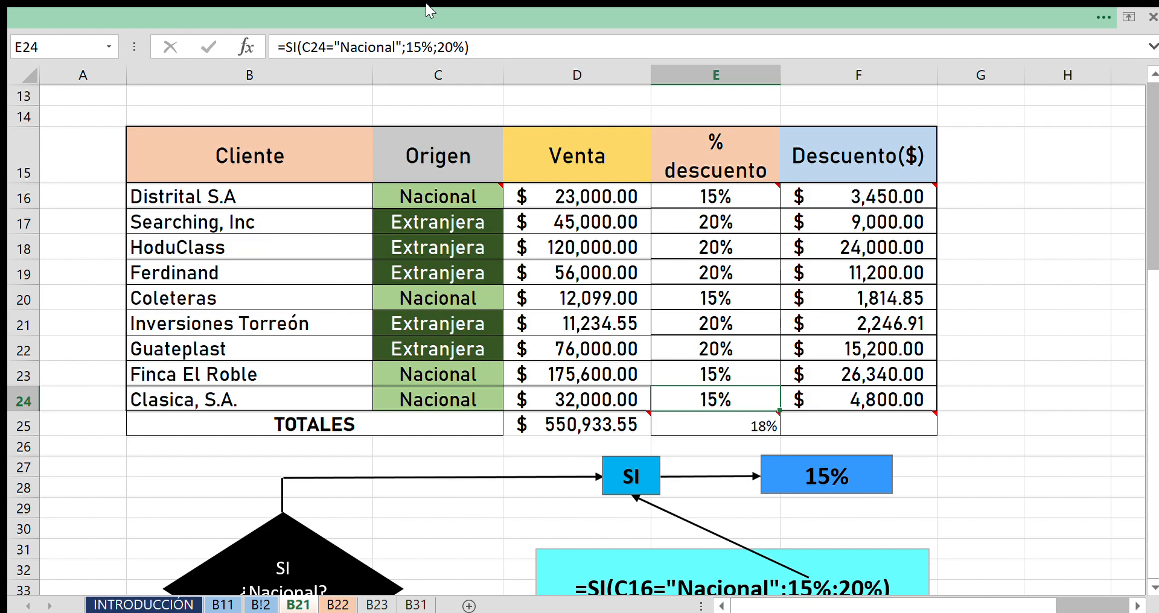
key(ctrl+c)
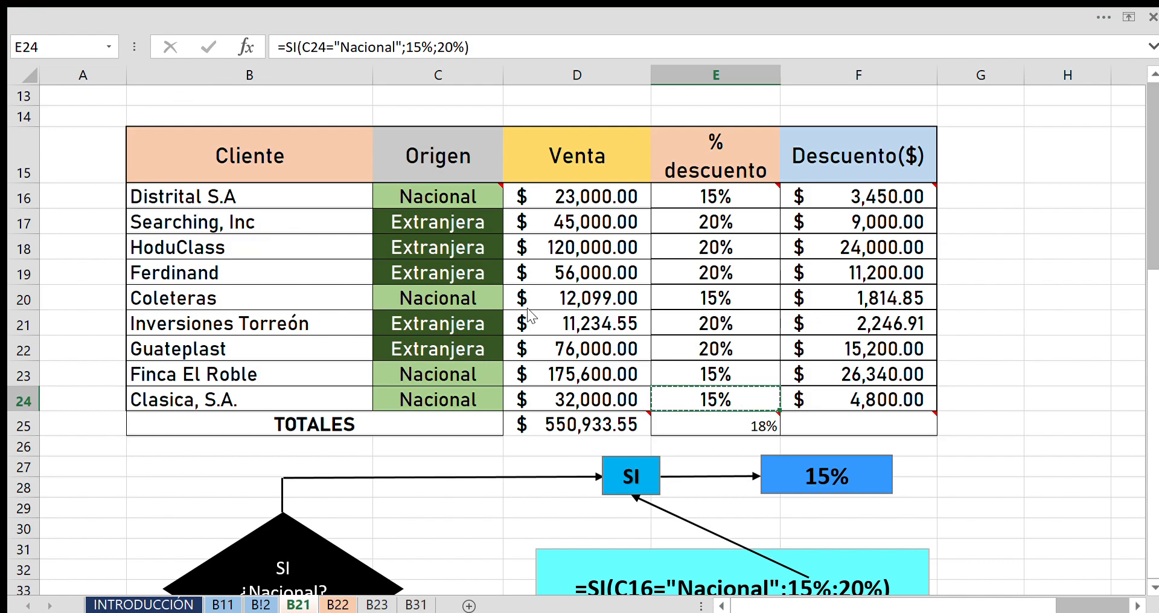
click(712, 425)
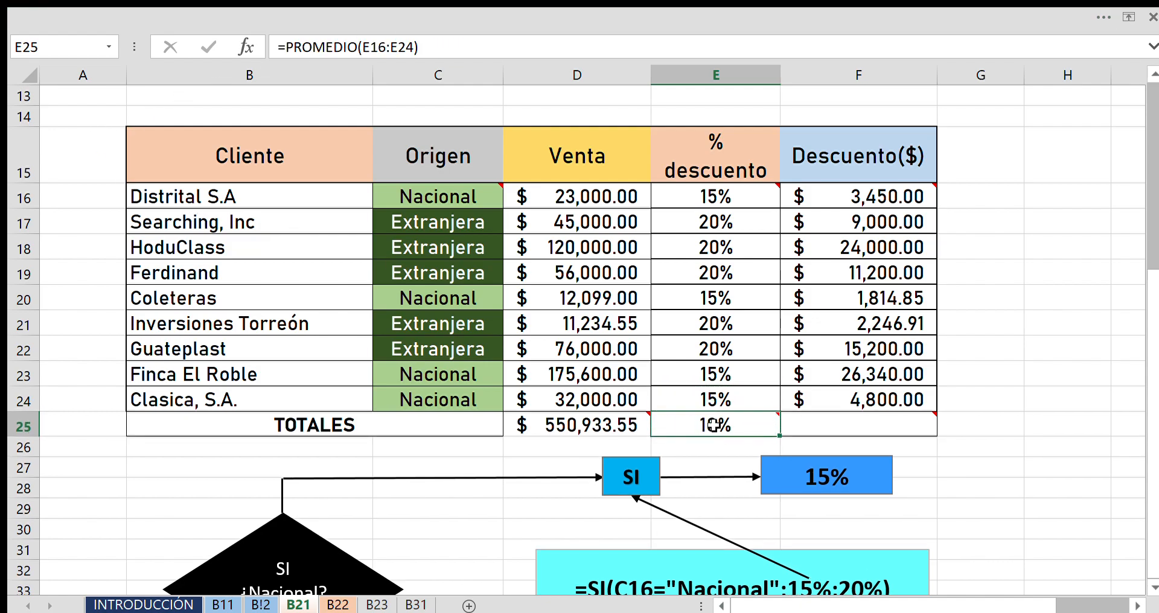
click(1053, 421)
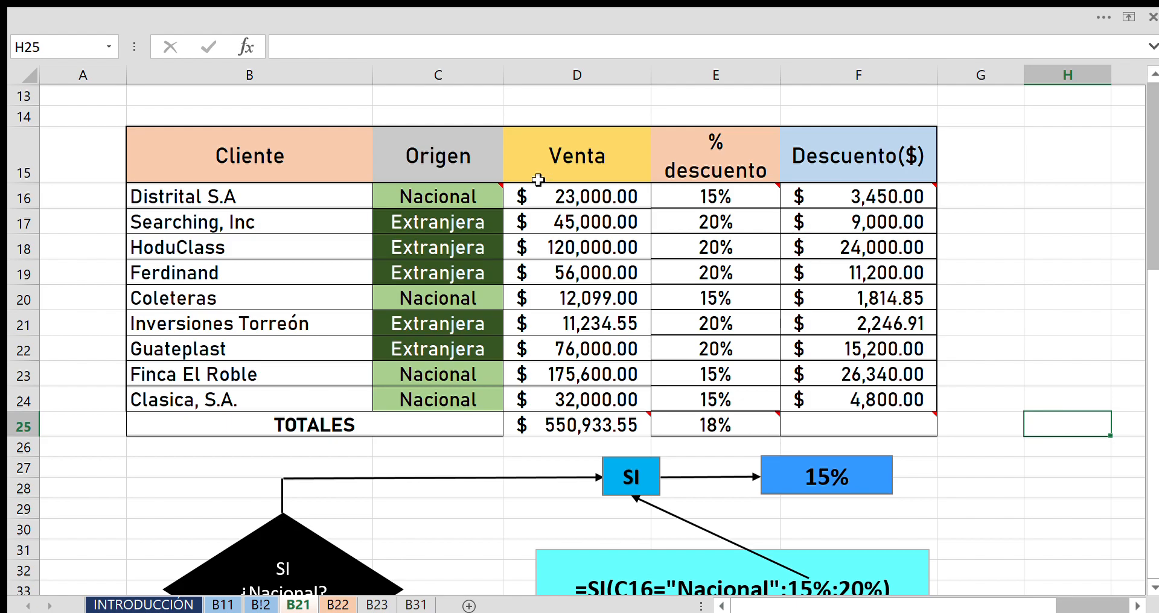
Total the Descuento($) column in cell F25 with the formula =suma(F16:F24).
mouse_move(489, 206)
mouse_move(504, 415)
click(905, 423)
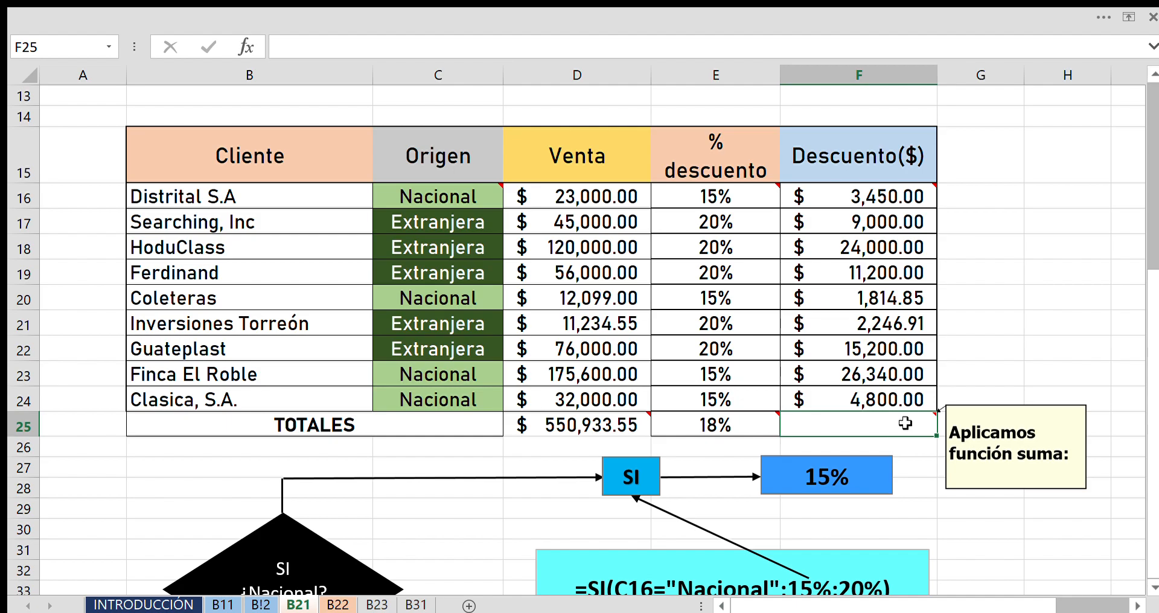
text(=suma)
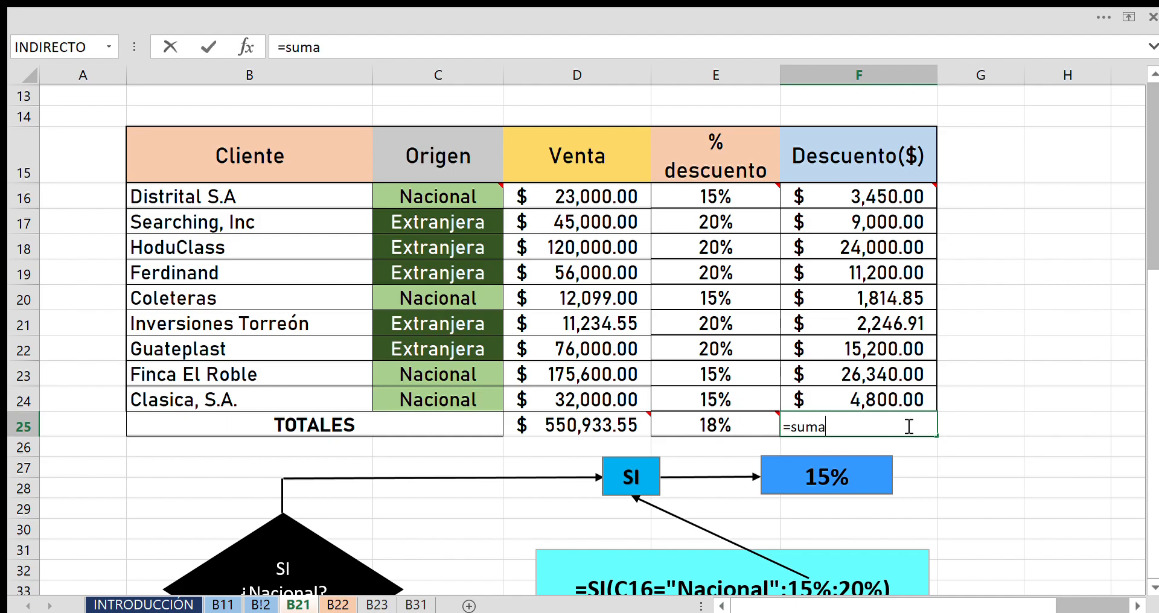
text(()
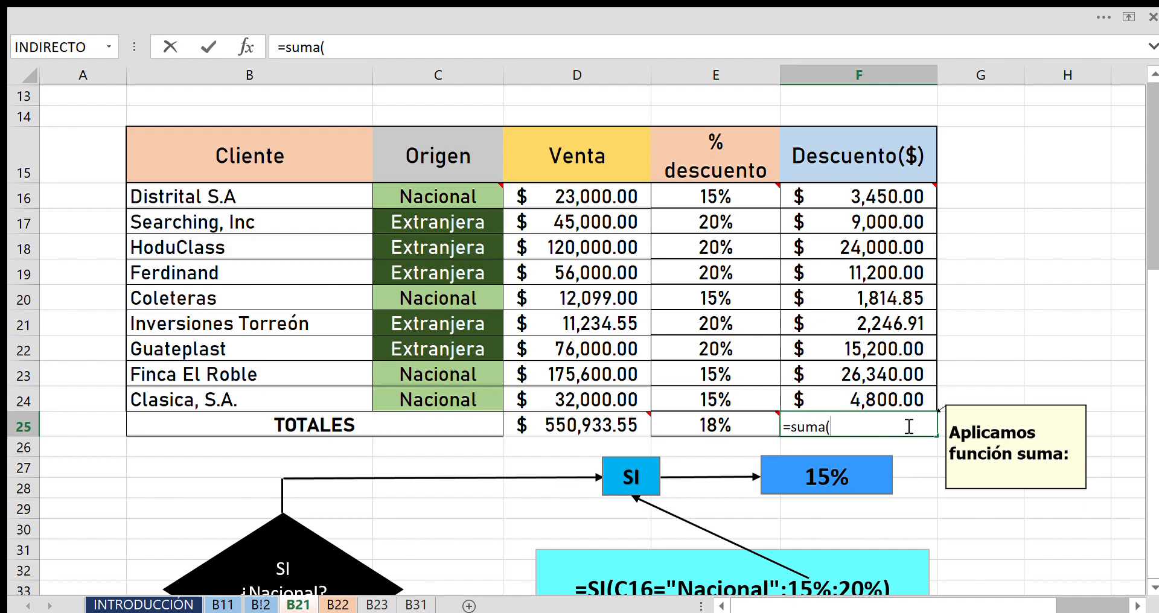
drag(867, 202, 878, 389)
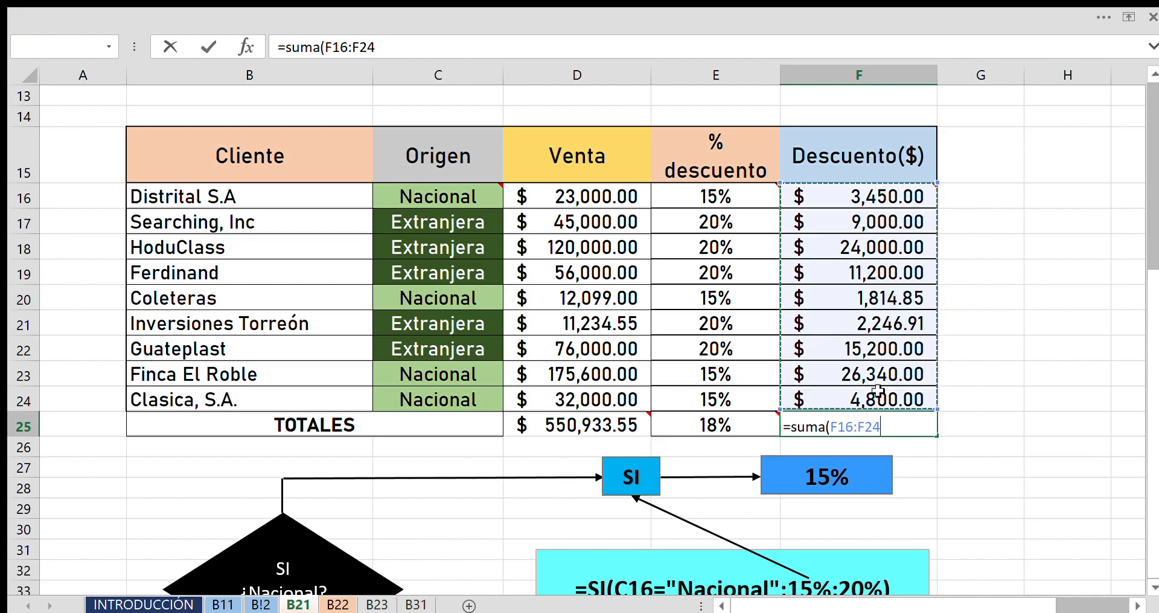
key(Return)
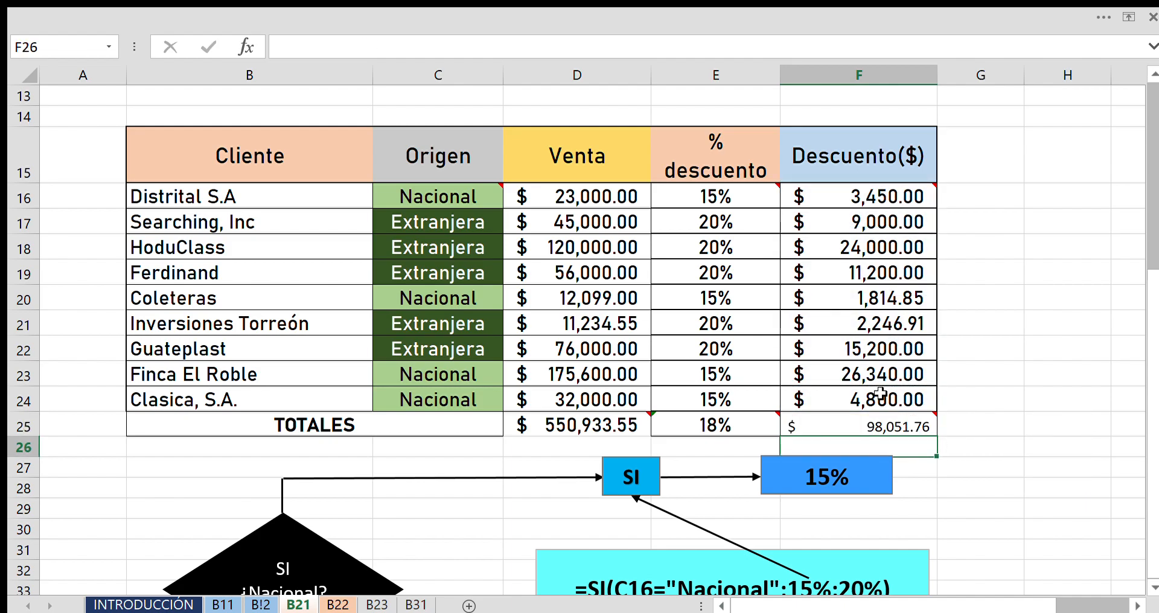
Copy the cell formatting of F24 onto the discount total in F25.
click(880, 398)
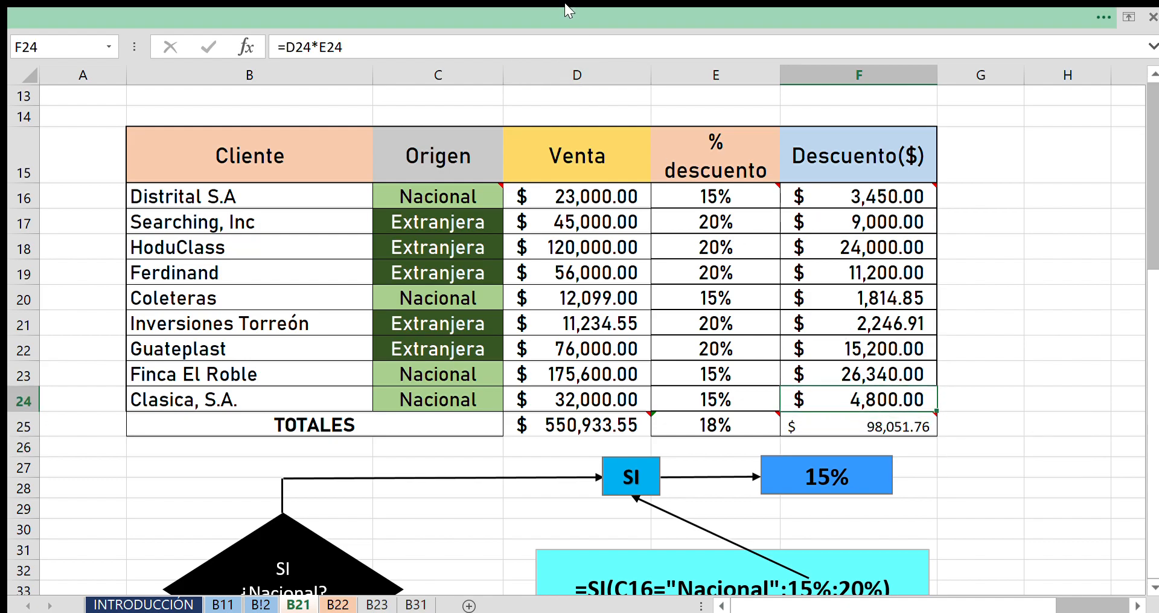
key(ctrl+c)
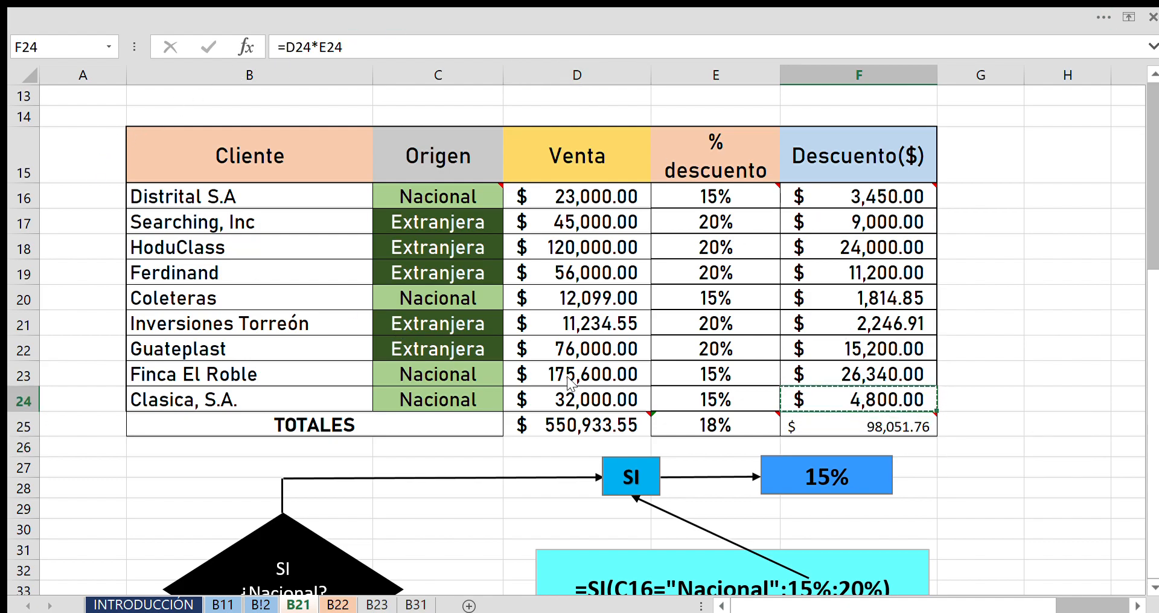
click(862, 423)
click(983, 402)
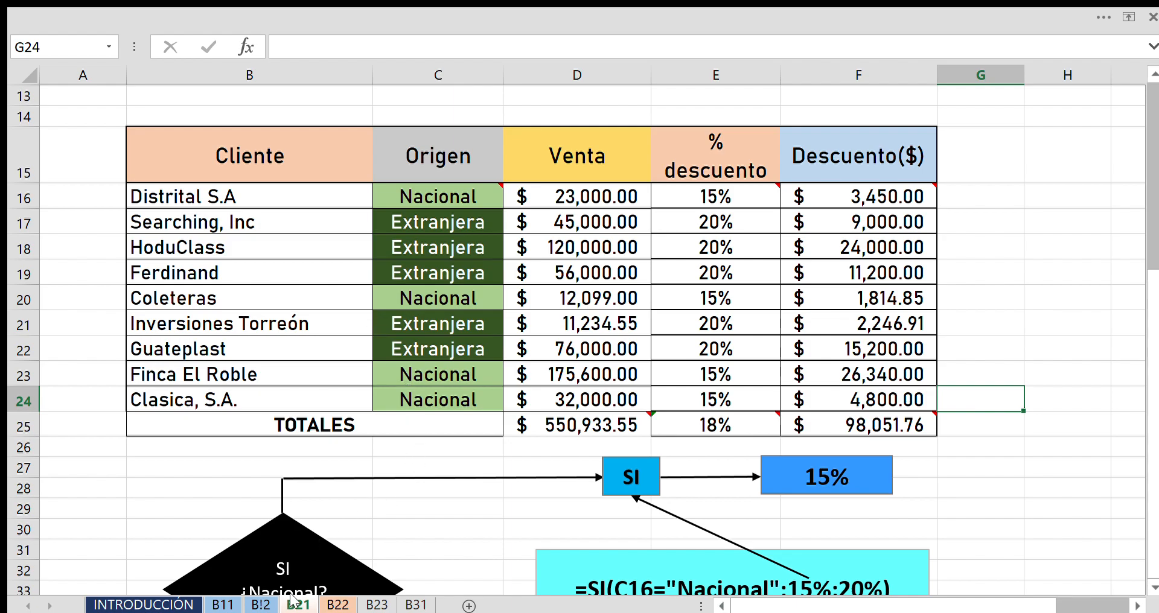
key(alt+Tab)
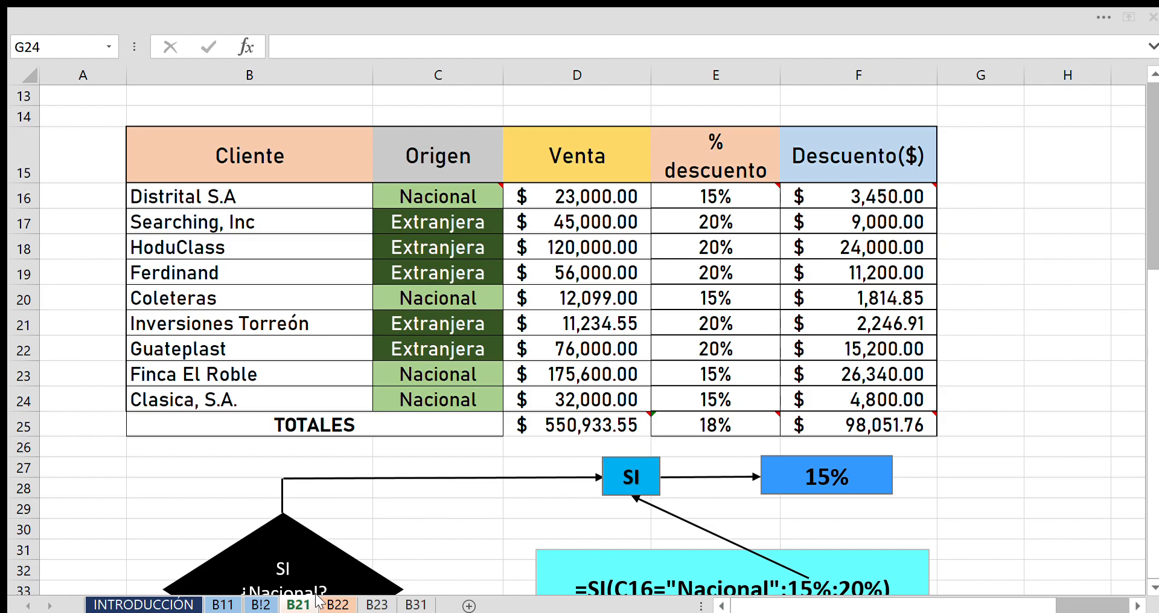
key(alt+Tab)
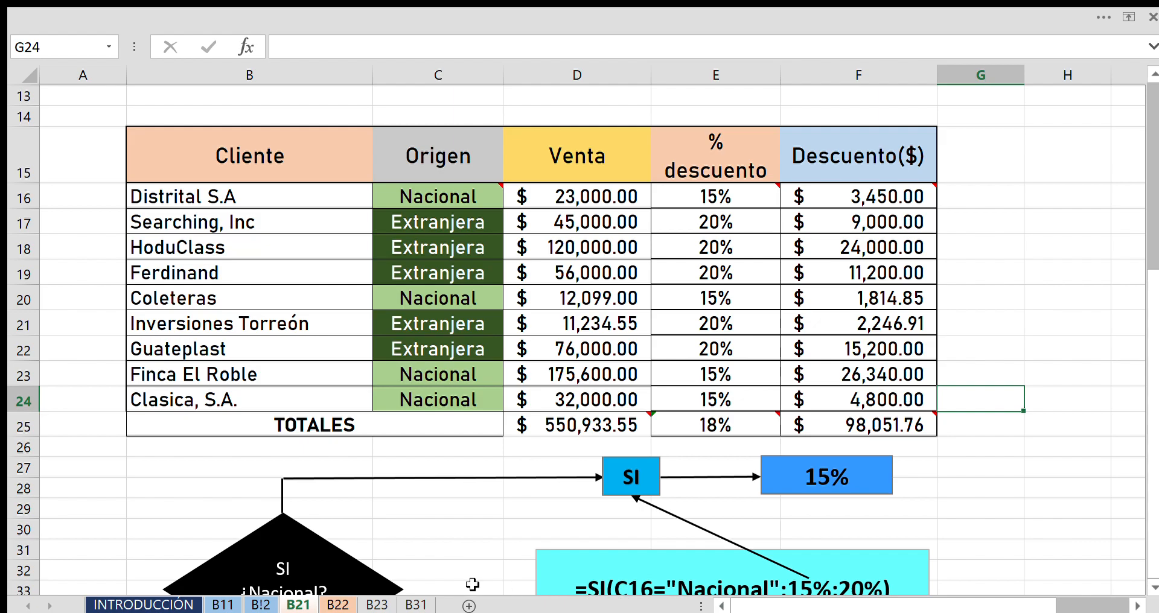
Go to sheet B22 and bring its exercise statement and sales table into view.
click(348, 604)
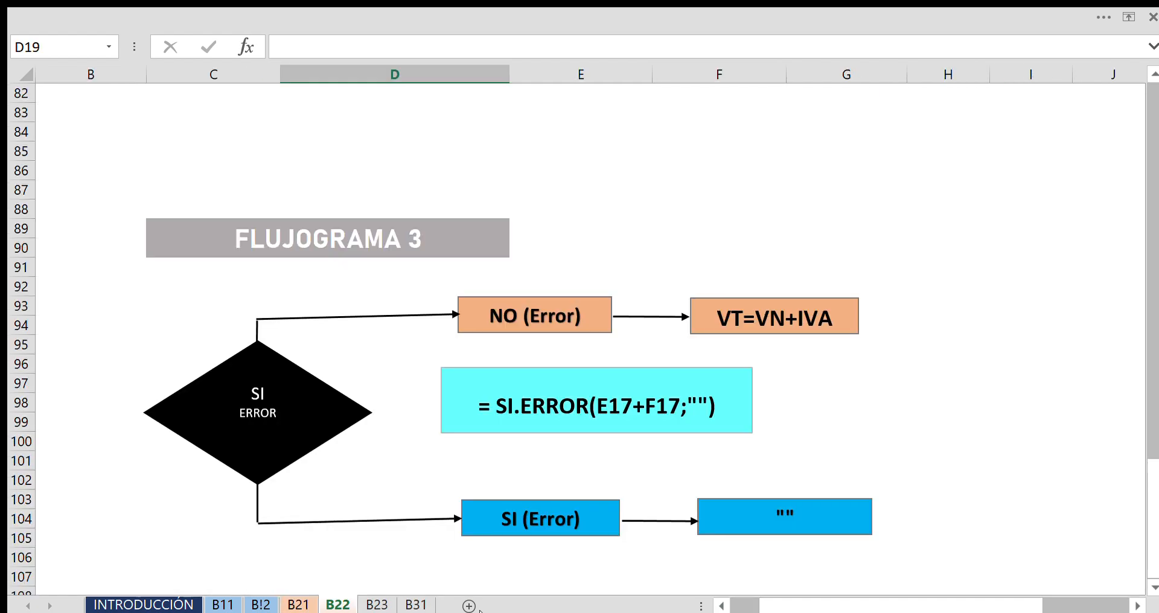
scroll(499, 476, up, 20)
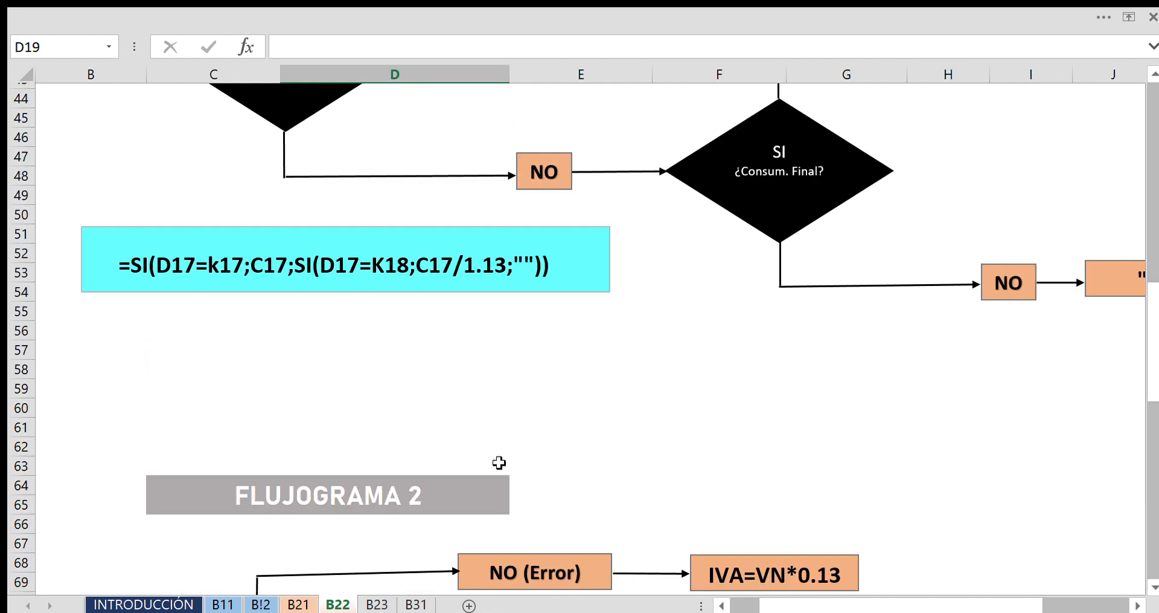
scroll(499, 461, up, 7)
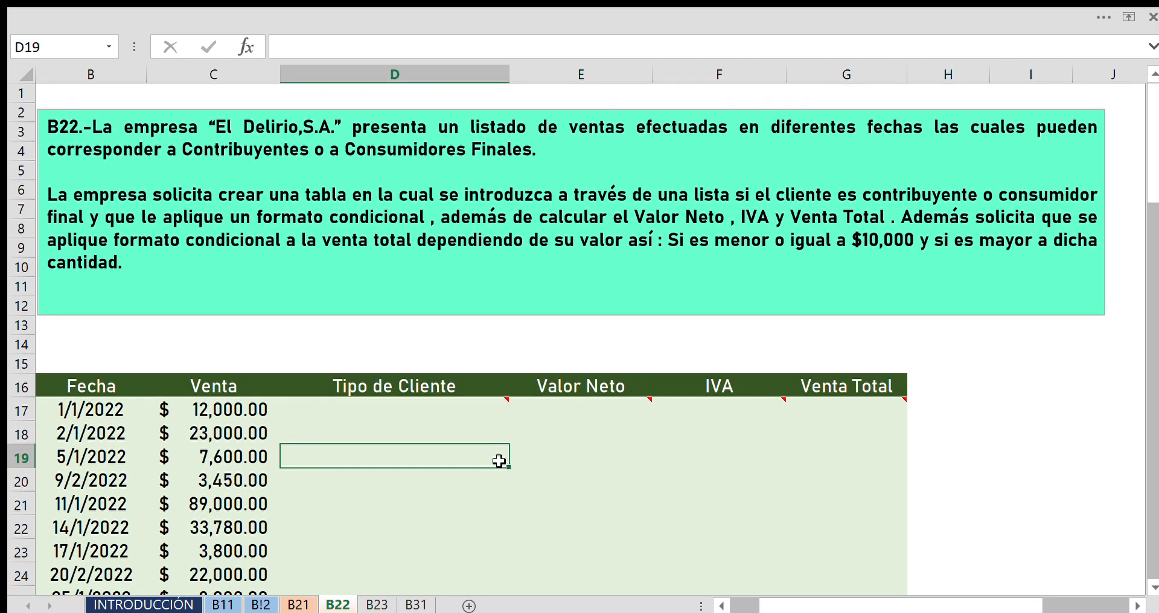
click(676, 612)
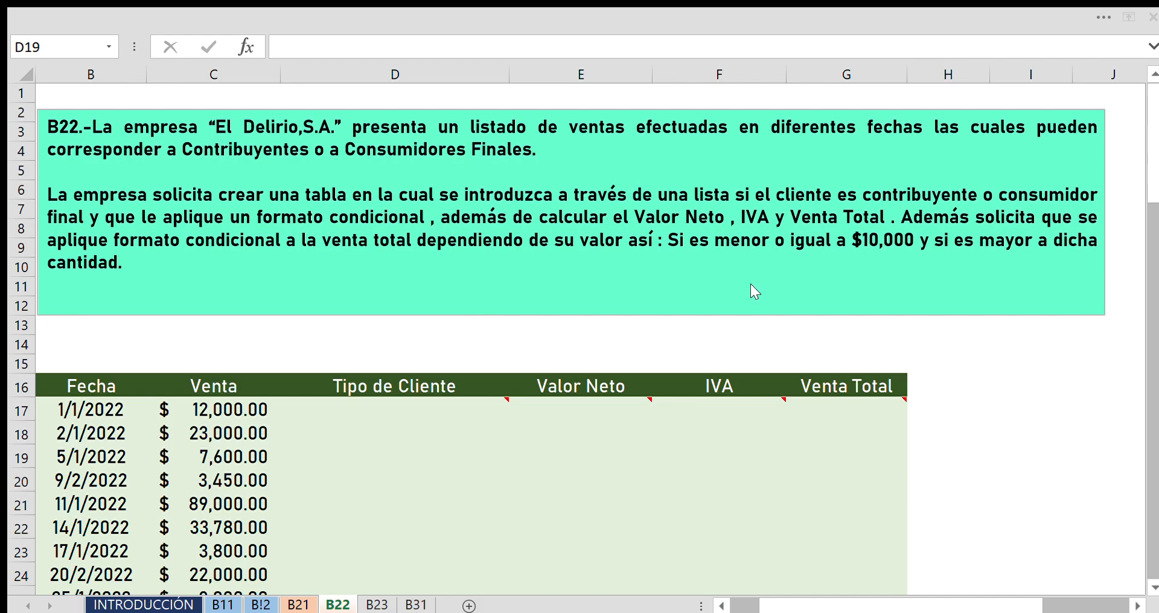
click(745, 370)
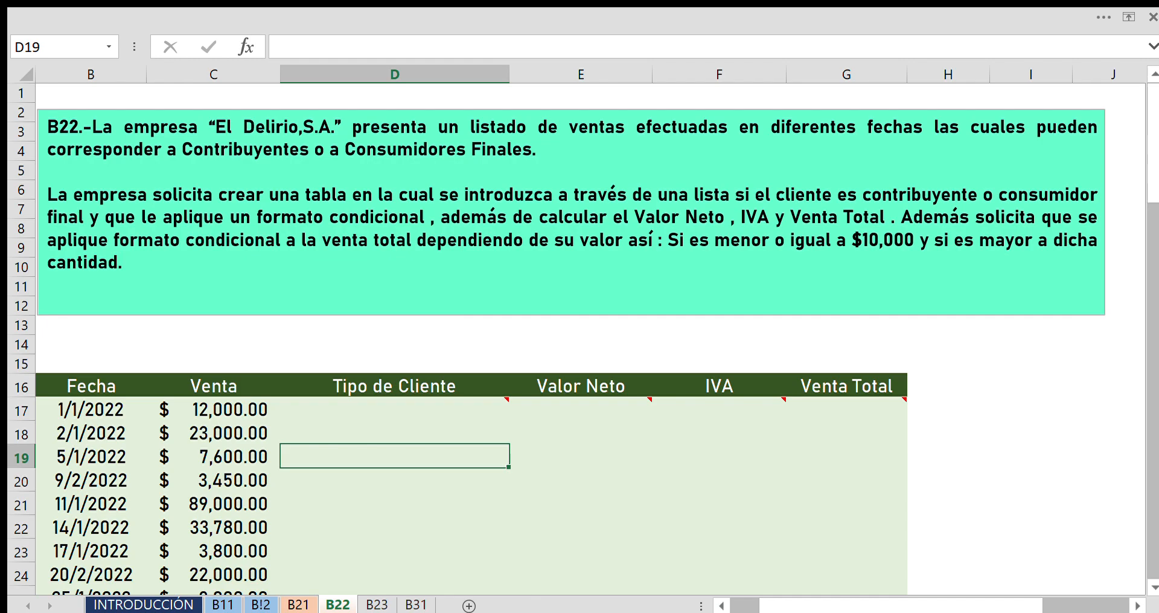
click(513, 611)
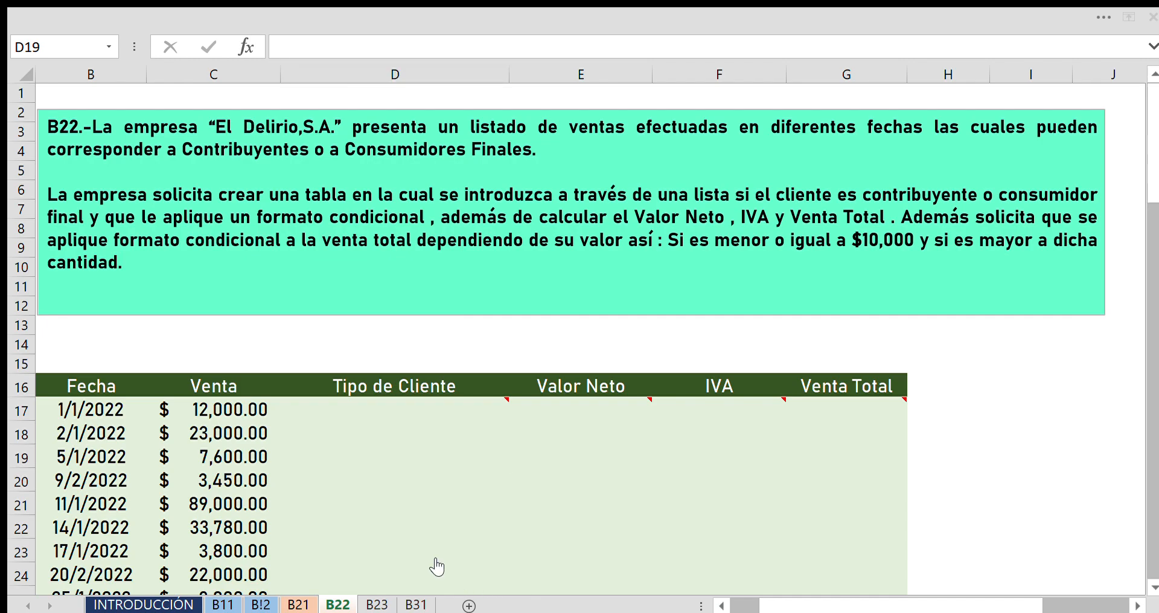
click(488, 611)
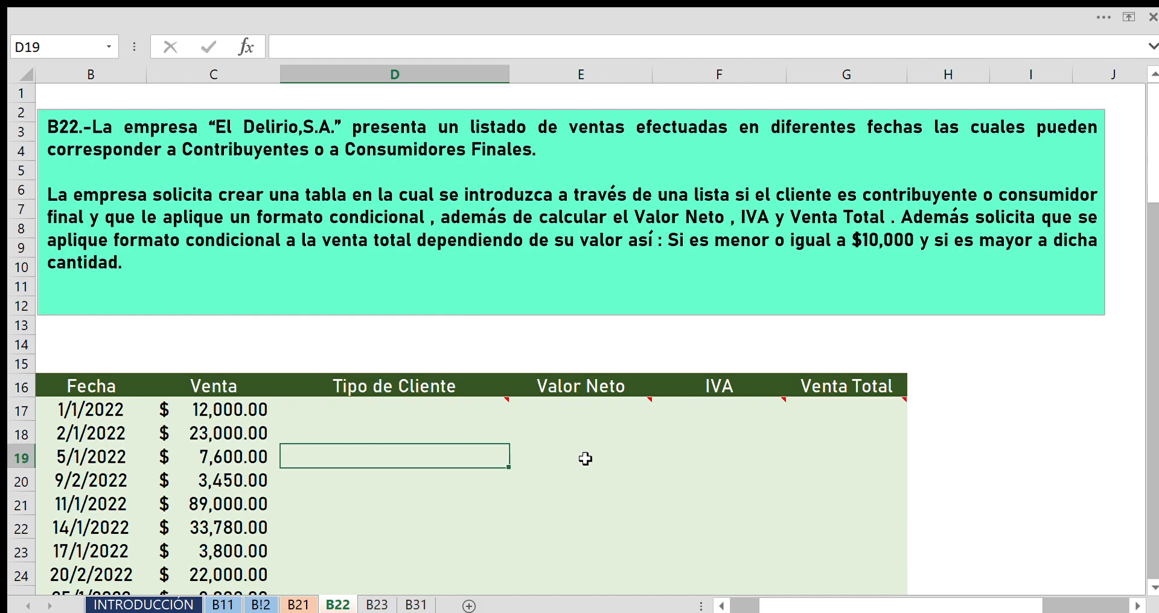
click(557, 612)
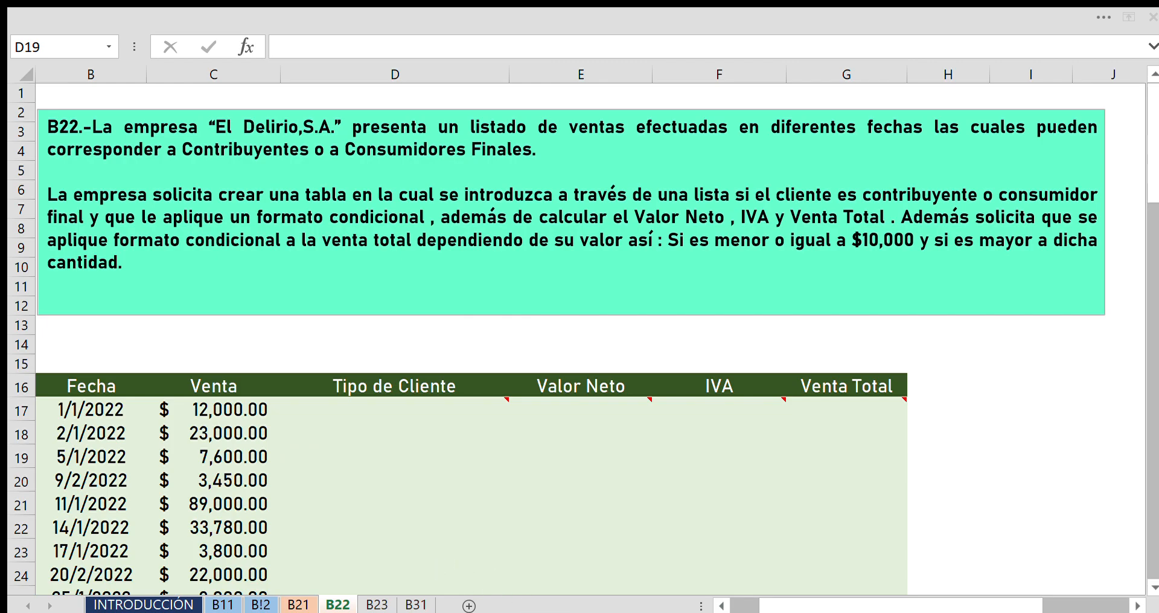
key(alt+Tab)
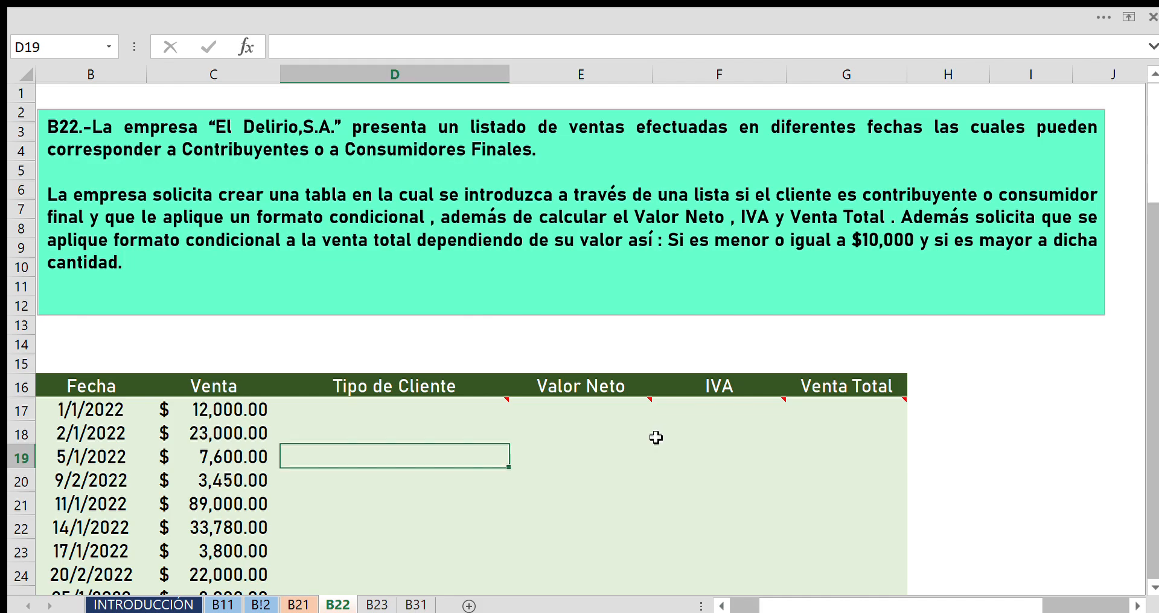
Select cell D17 under Tipo de Cliente, show the full ribbon and check the data validation command.
click(374, 407)
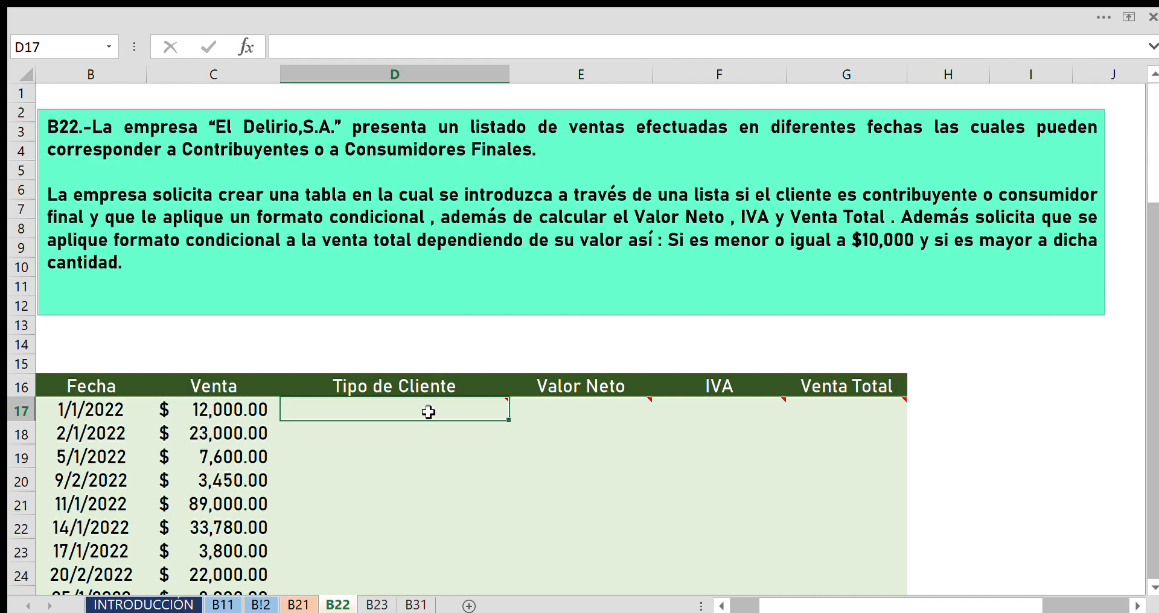
mouse_move(427, 411)
click(960, 190)
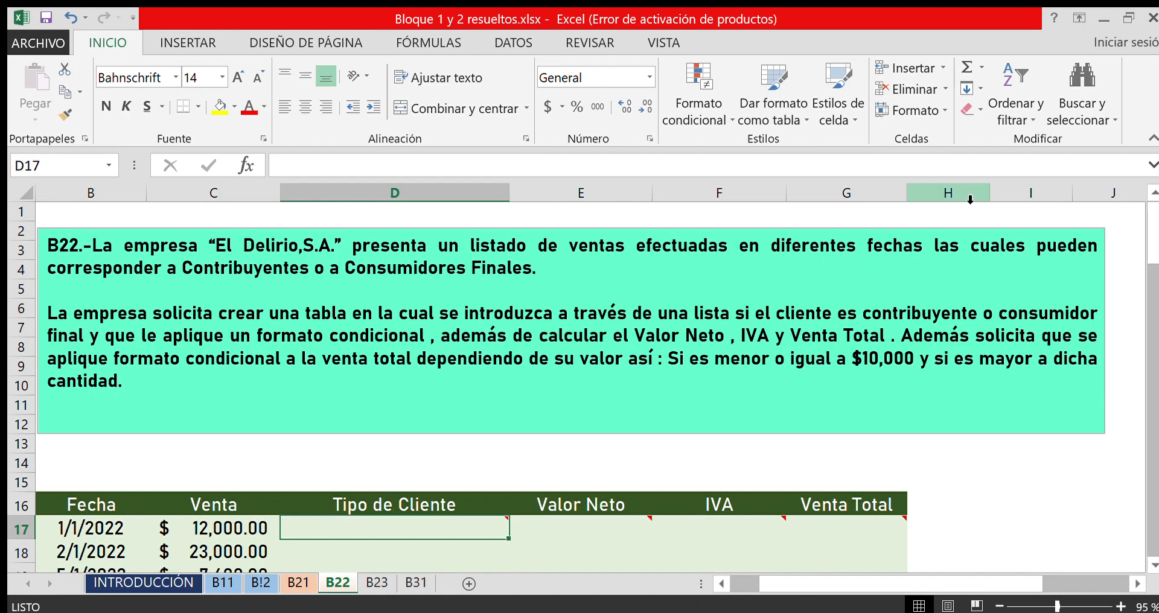
scroll(556, 349, down, 1)
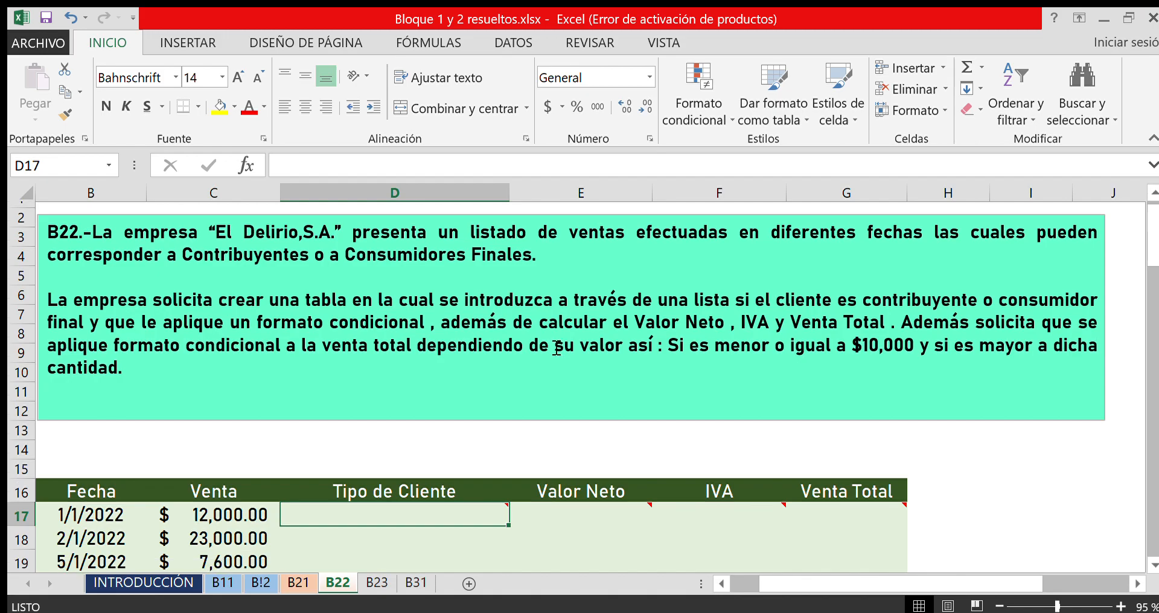
scroll(555, 349, down, 4)
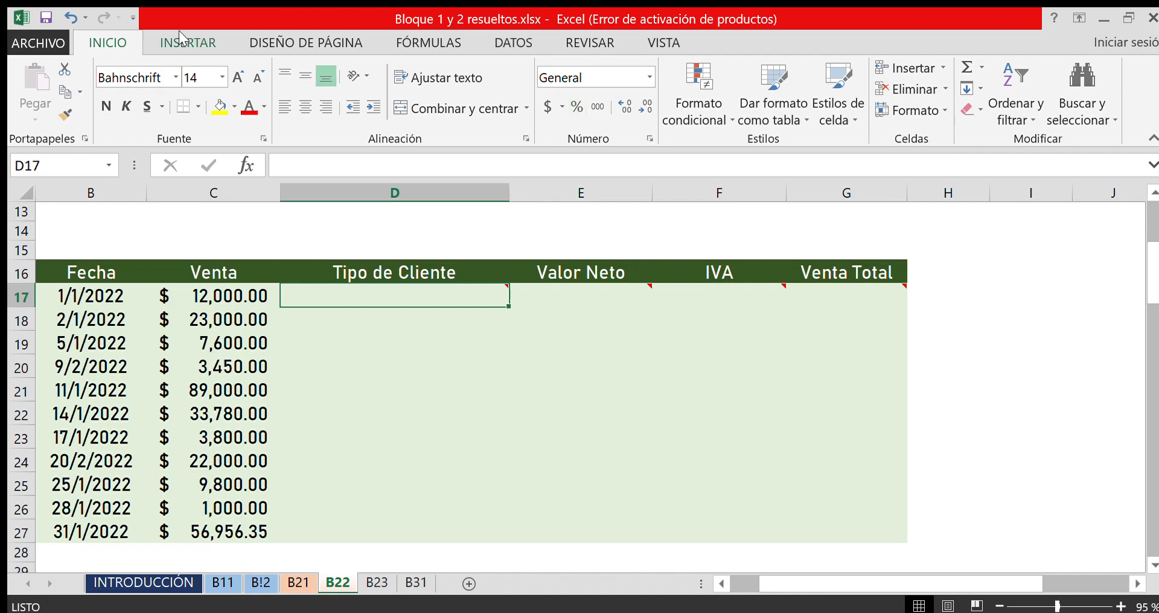
click(502, 44)
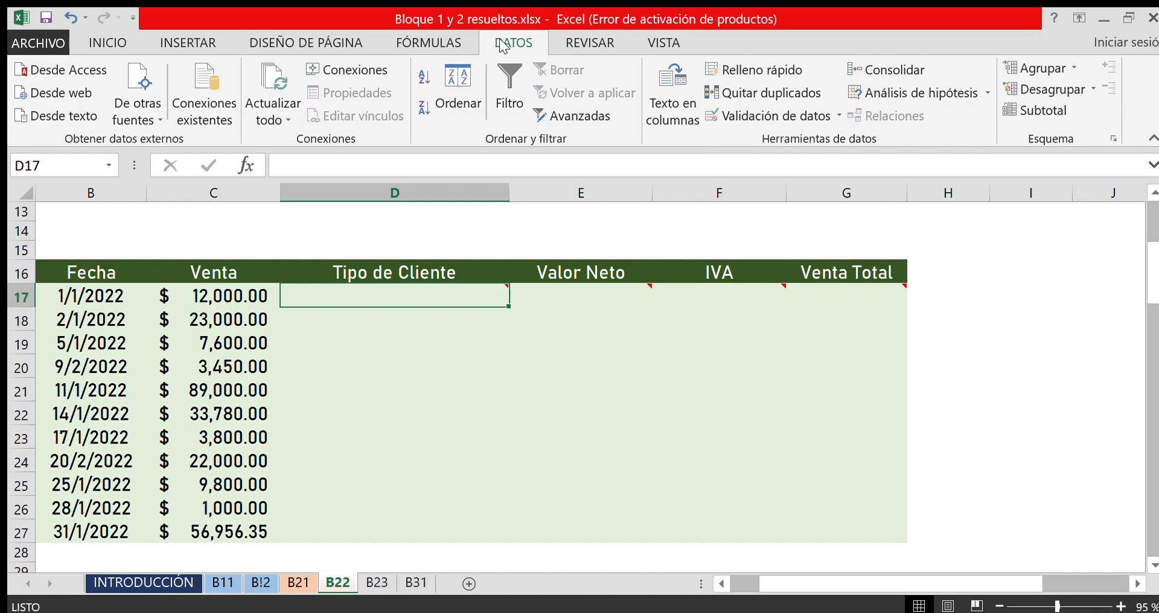
click(810, 115)
Widen the empty column K beside the sales table to about 1.7 times its width.
click(1133, 583)
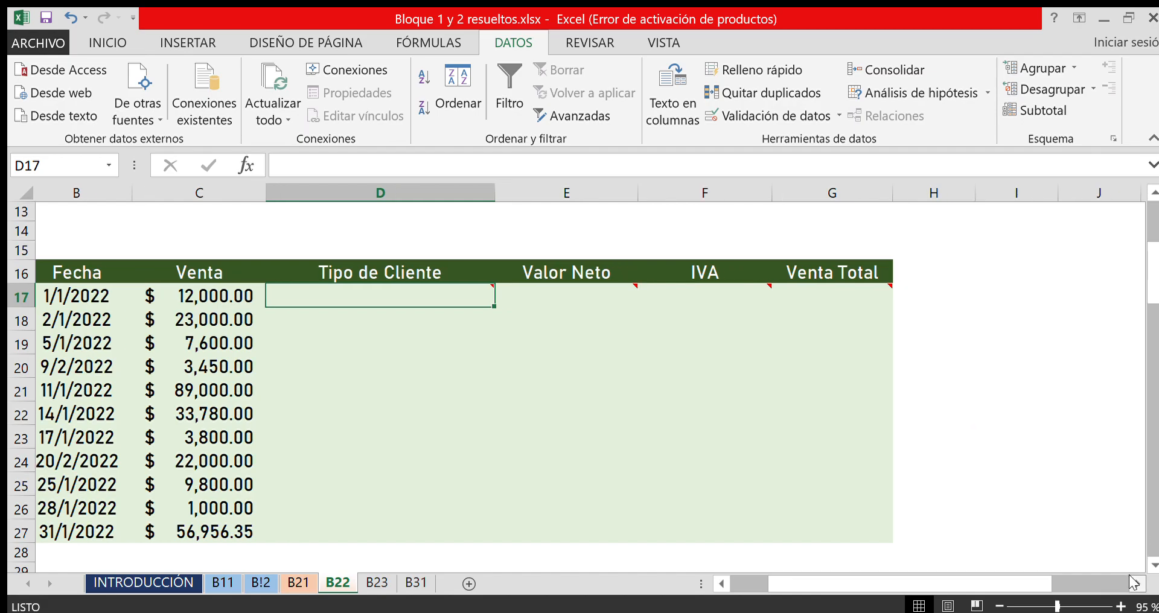
click(1134, 583)
click(1134, 583)
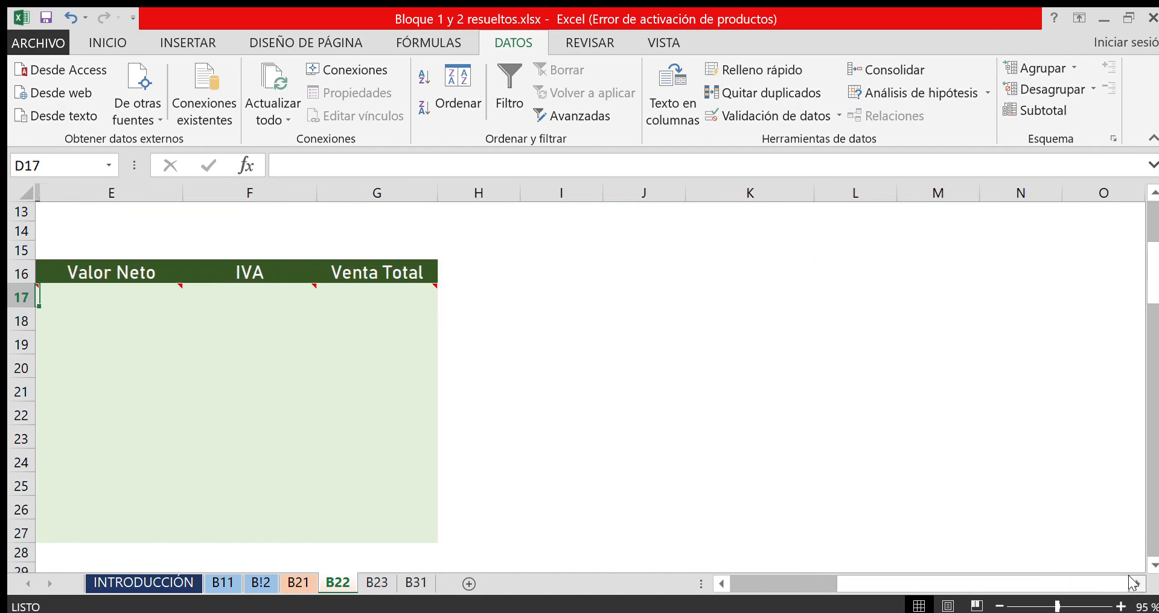
click(773, 200)
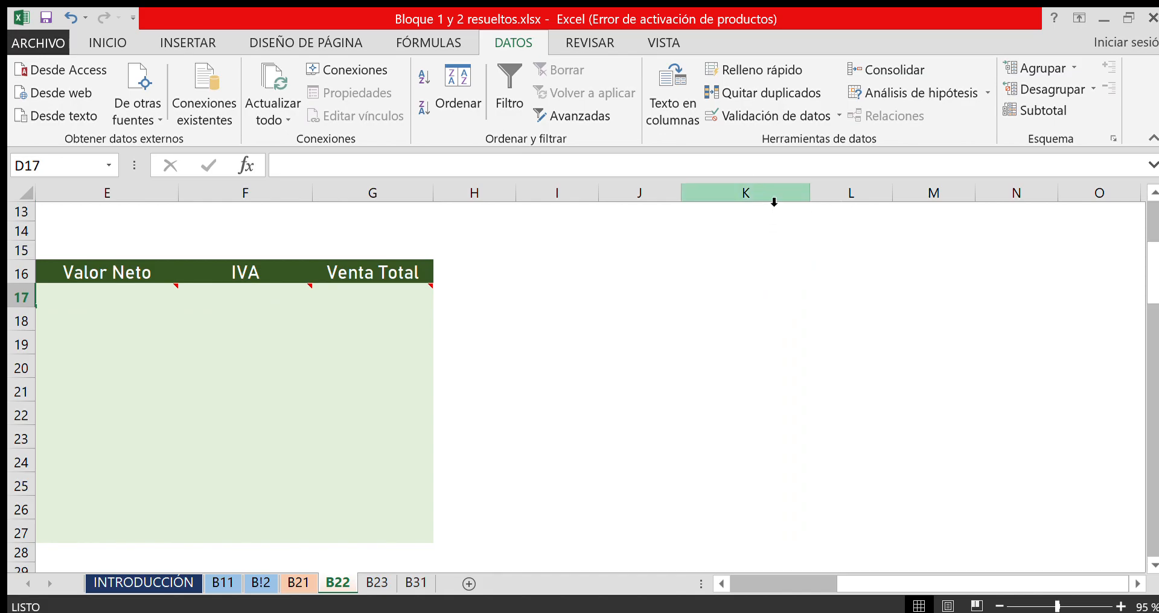
drag(809, 198, 899, 203)
Enter Contribuyente in cell K19 as the first entry of the client type list.
click(805, 351)
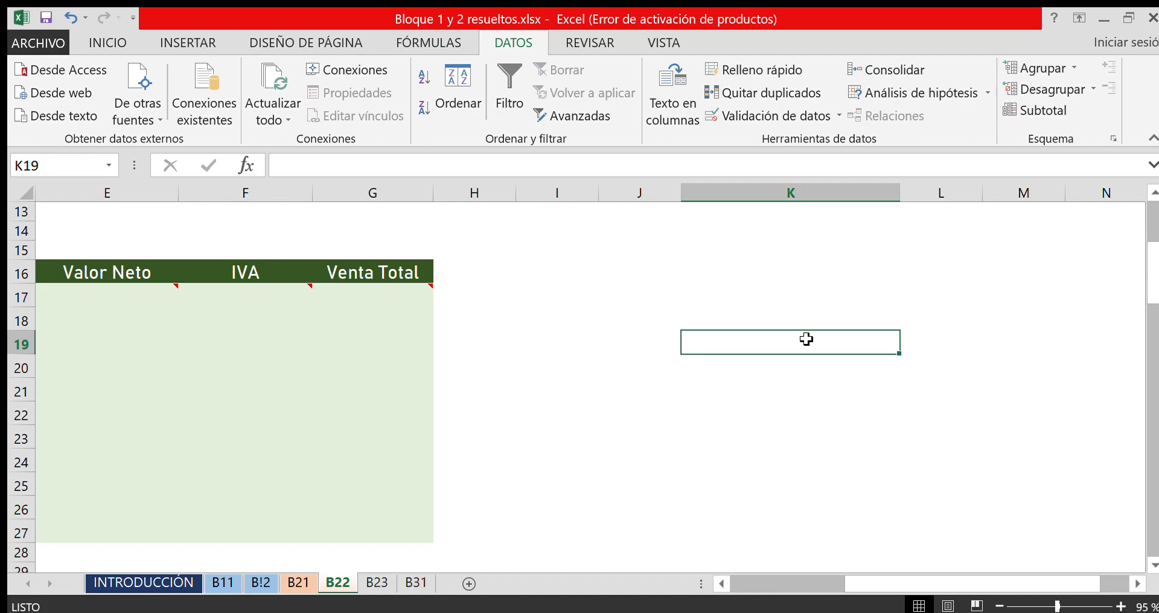
text(Cont)
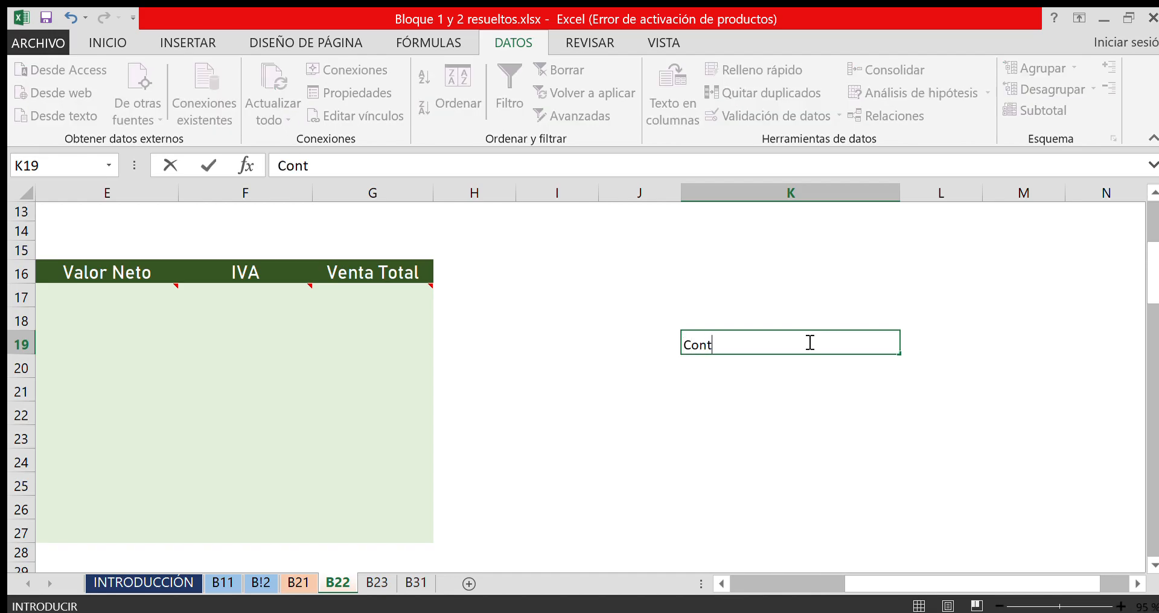
text(ribuyente)
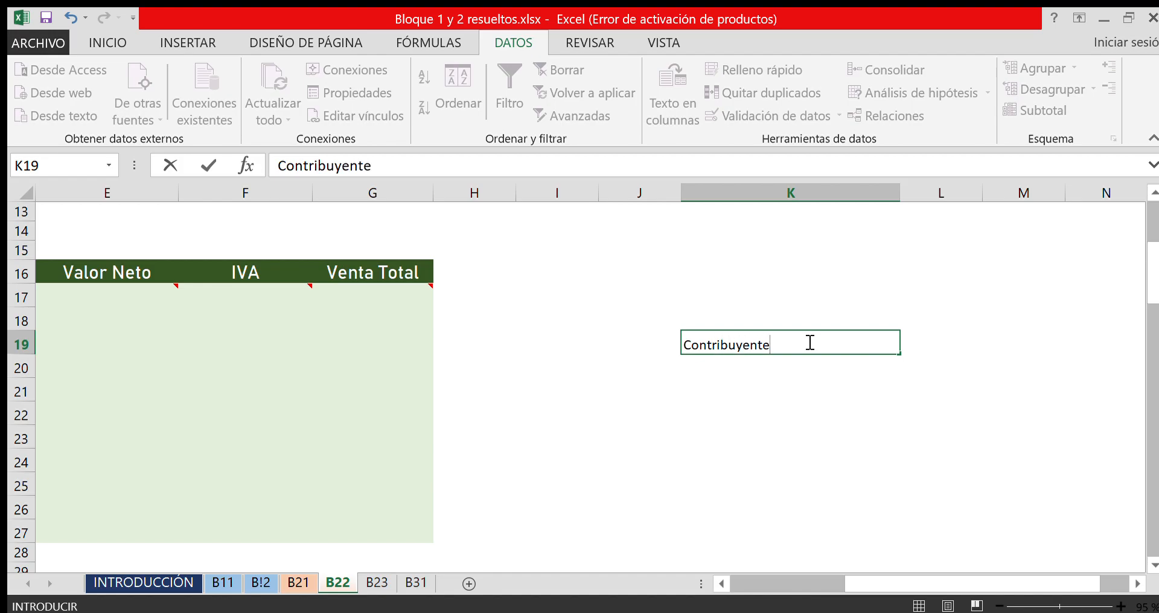
key(Return)
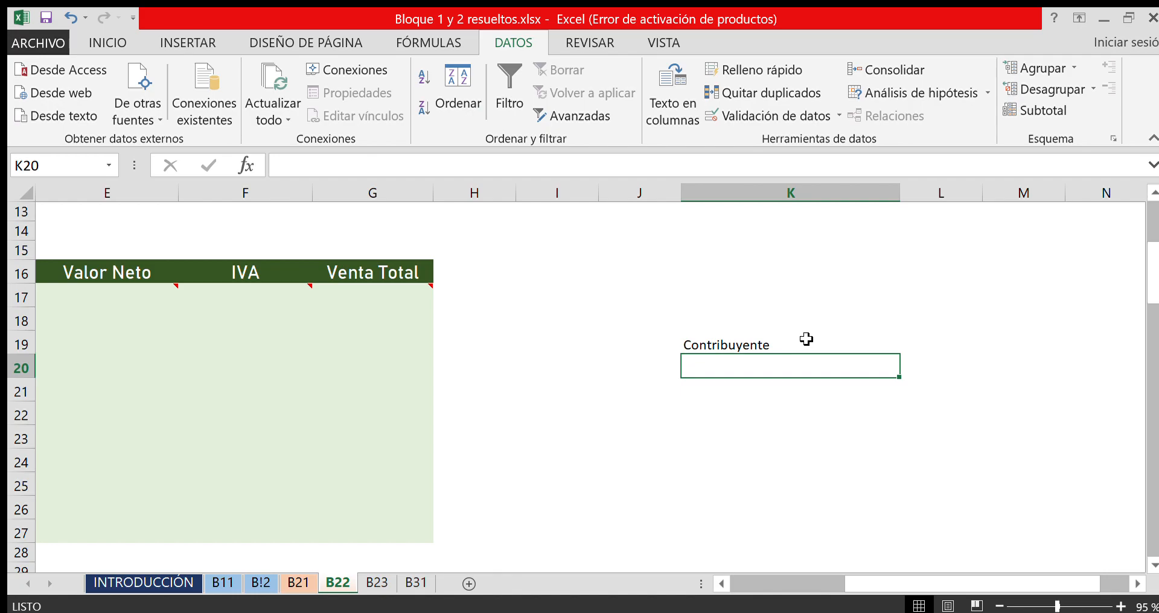
Enter Consumidor Final in cell K20 as the second entry of the client type list.
text(Cons)
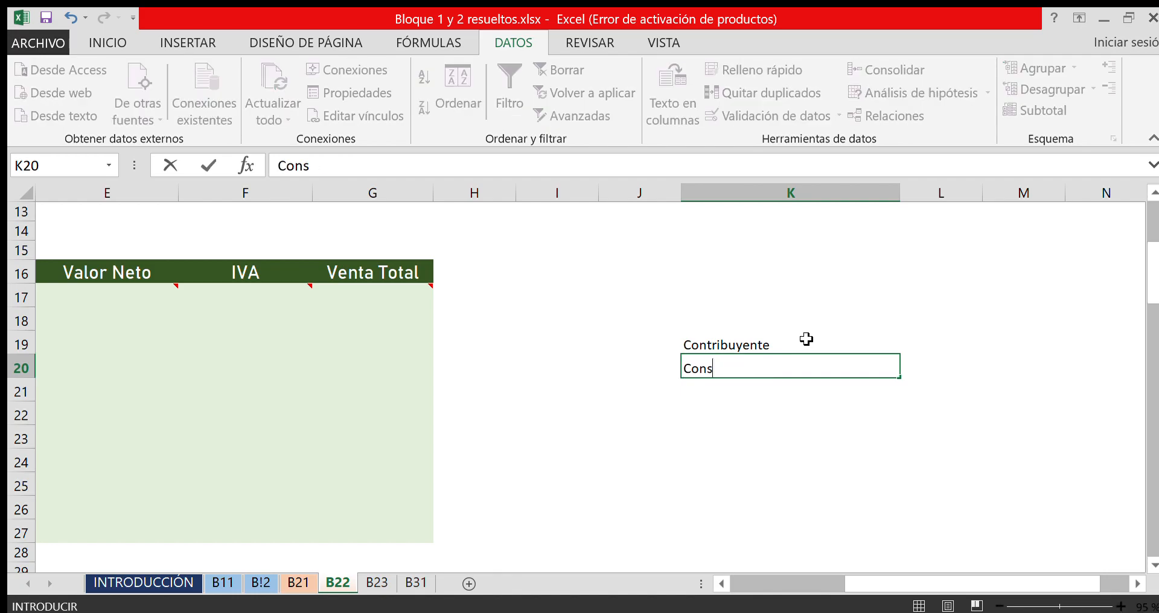
text(umidor F)
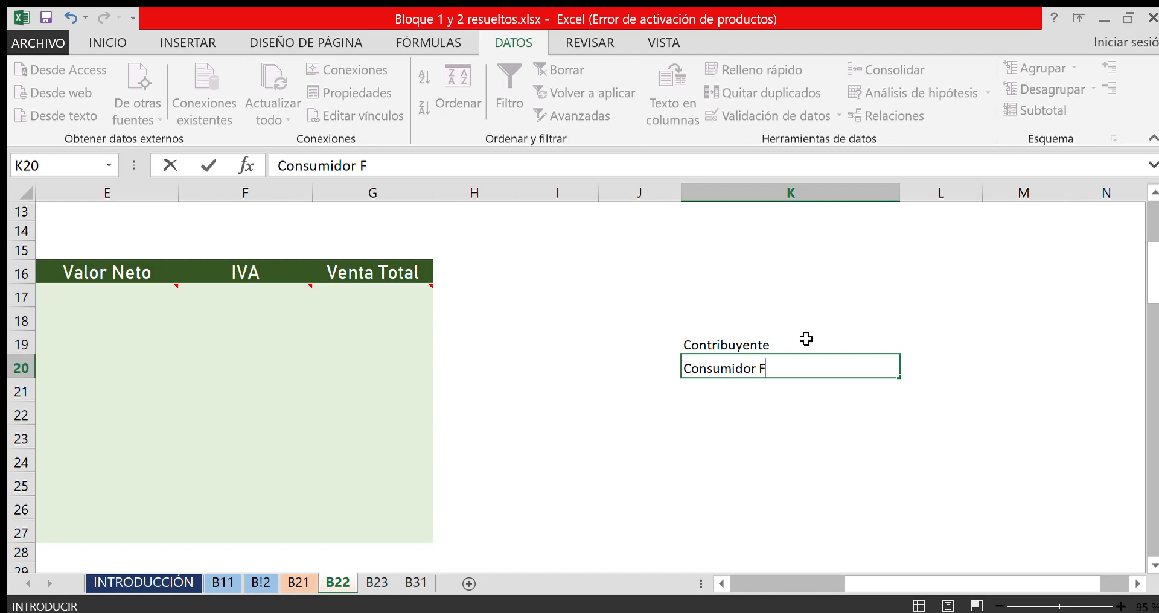
text(inal)
click(796, 424)
click(784, 351)
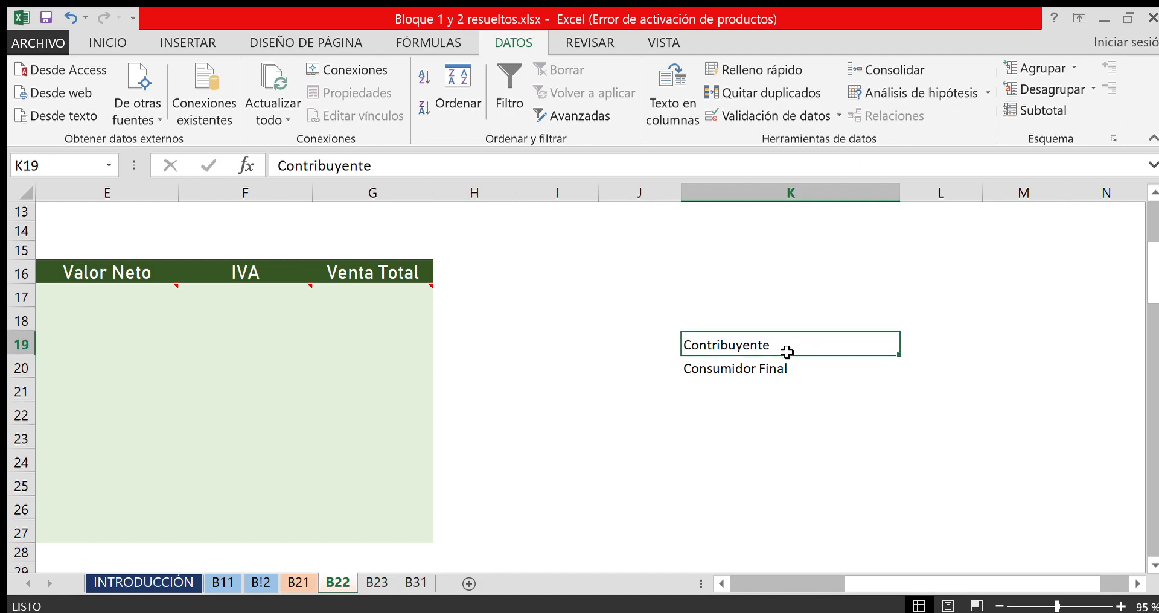
click(789, 368)
click(793, 351)
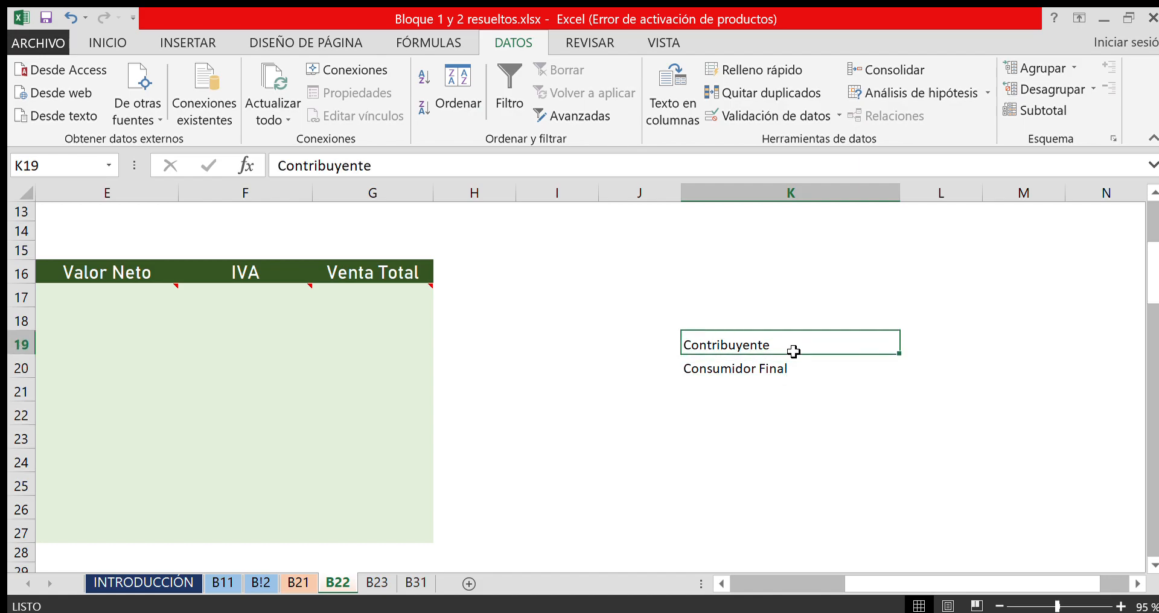
click(798, 368)
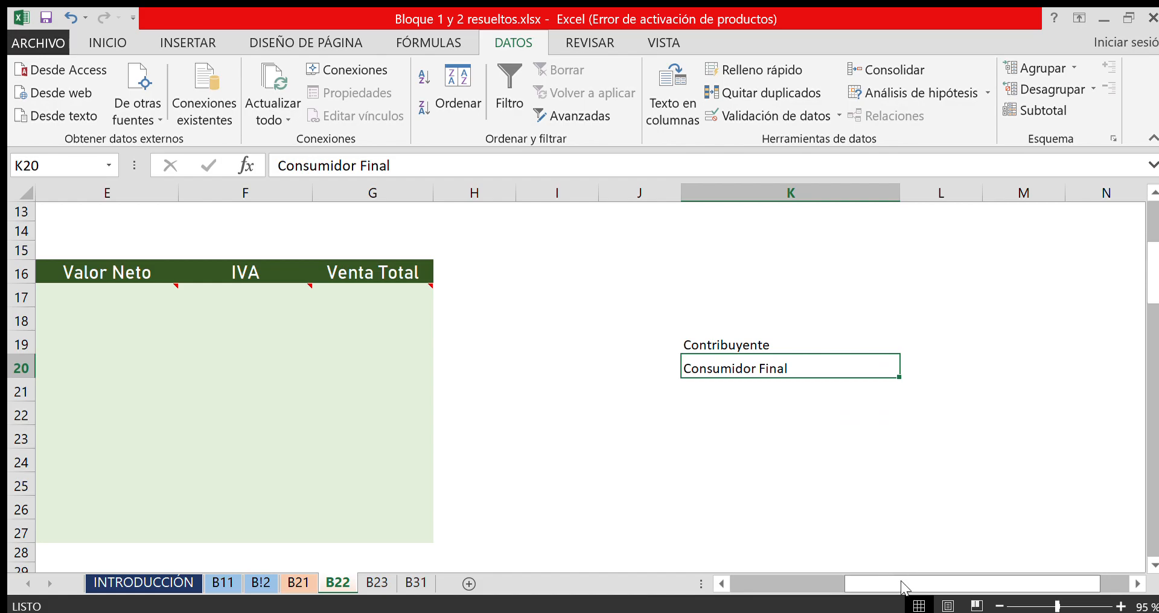
click(645, 345)
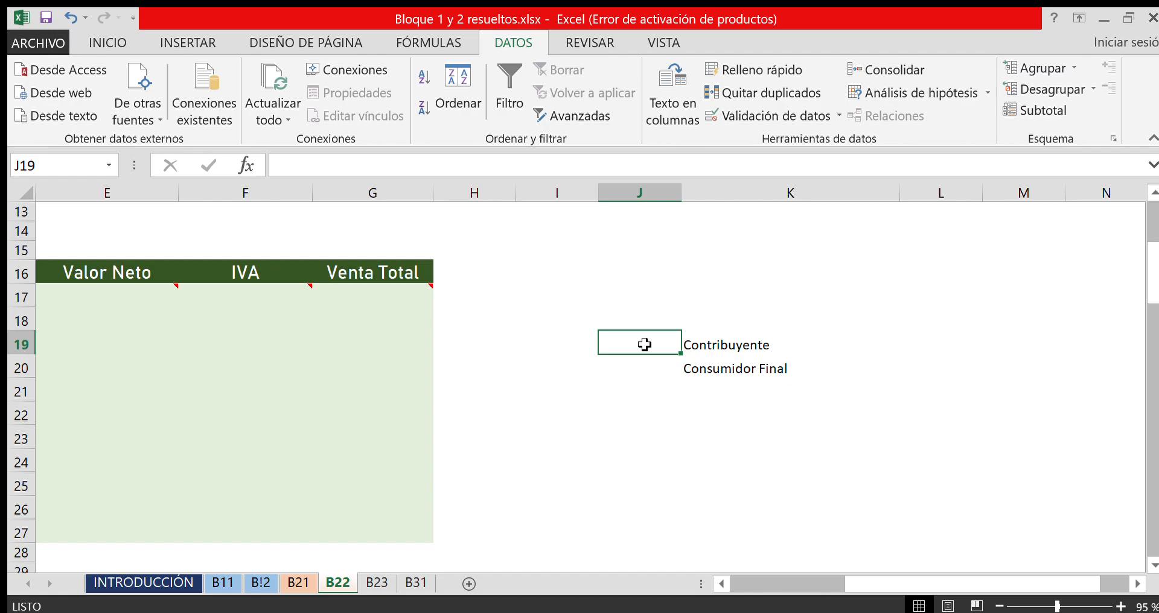
click(749, 336)
click(995, 322)
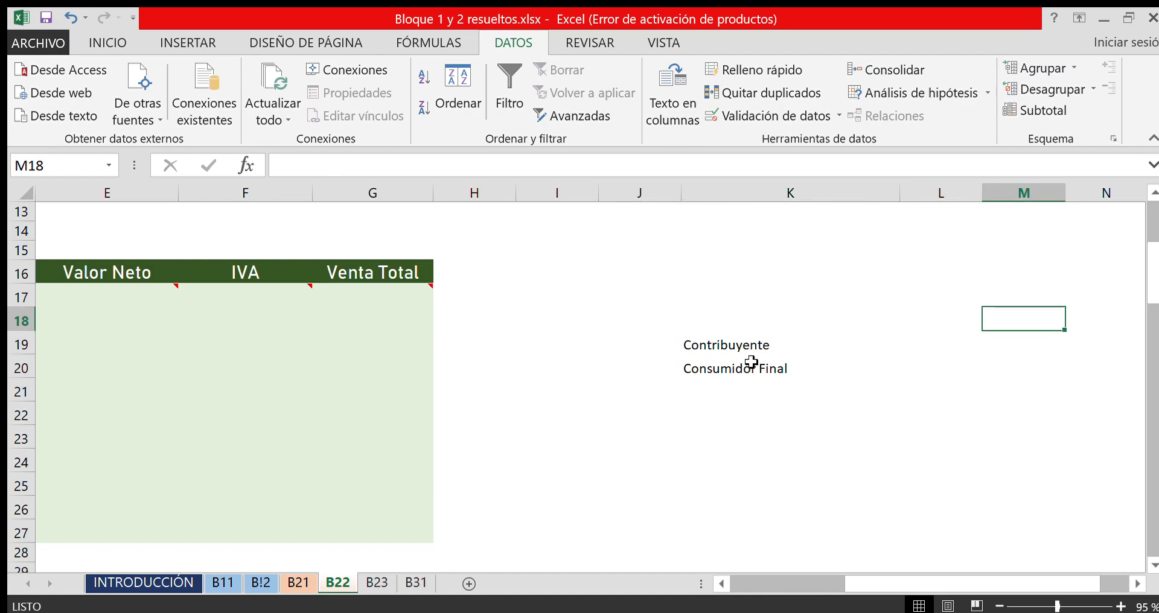
click(754, 343)
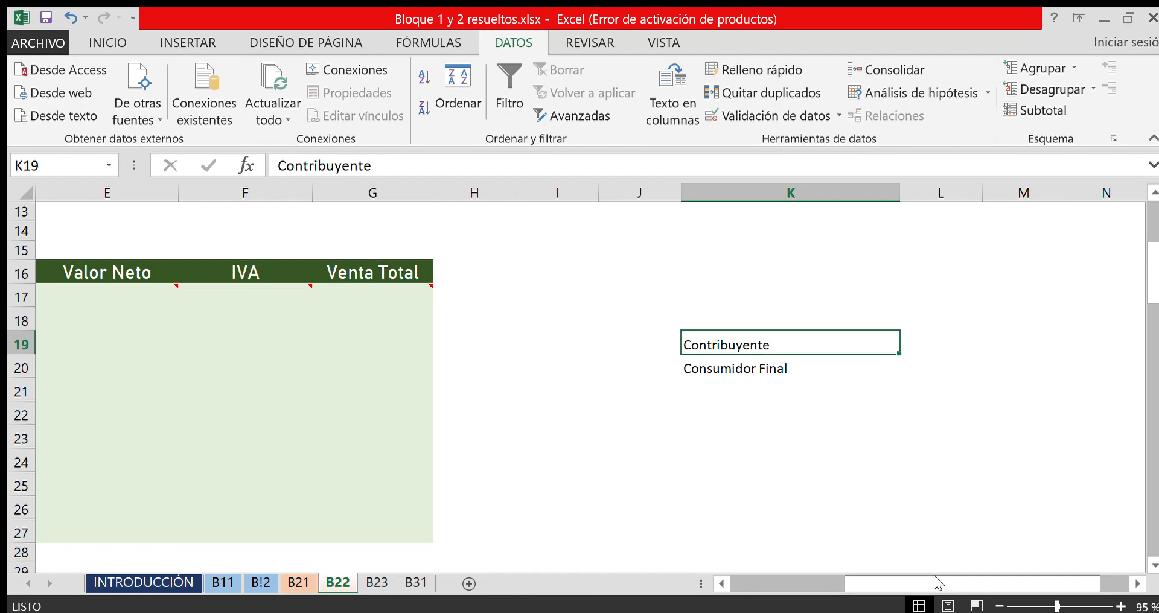
Add list data validation to cell D17 under Tipo de Cliente, using range K18:K21 as the source.
drag(933, 574, 875, 578)
click(332, 301)
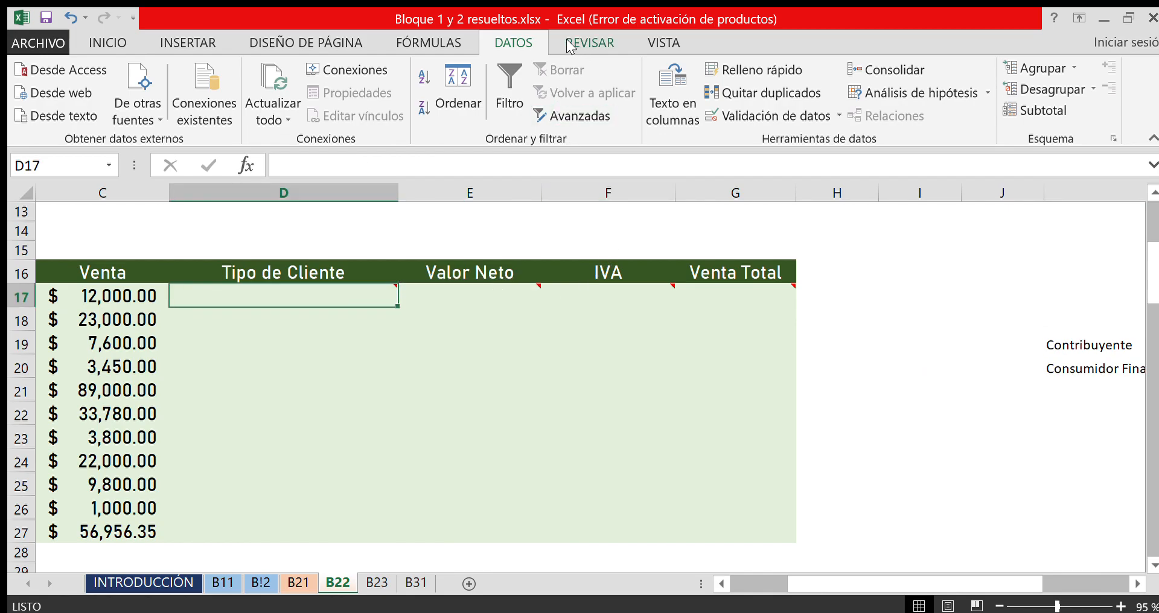
click(756, 115)
click(680, 224)
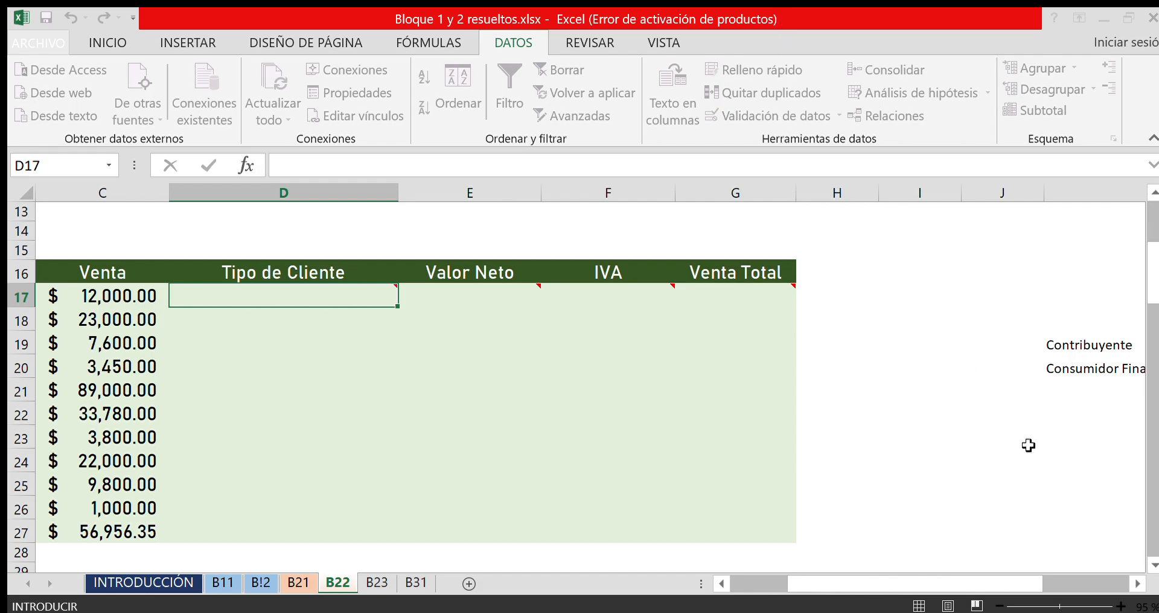
click(1137, 583)
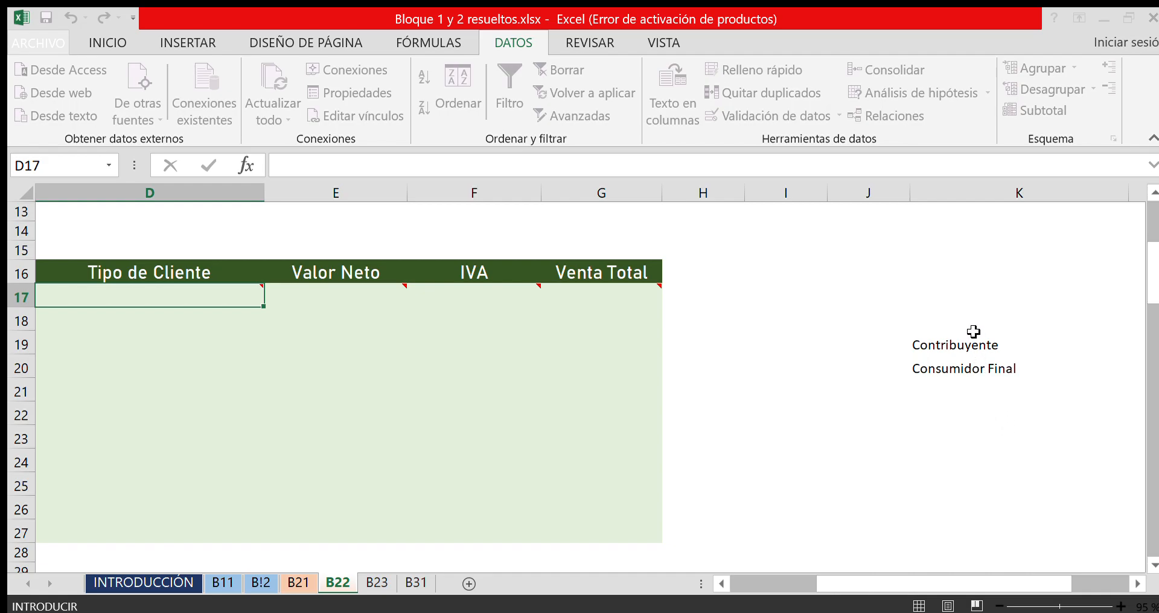
drag(973, 331, 977, 381)
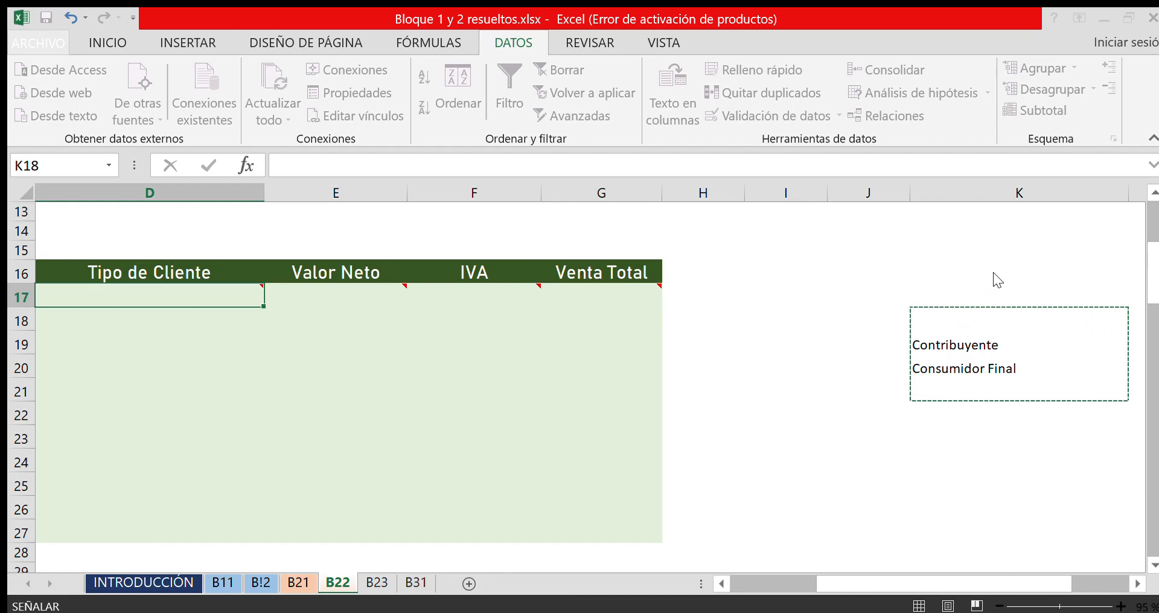
key(Return)
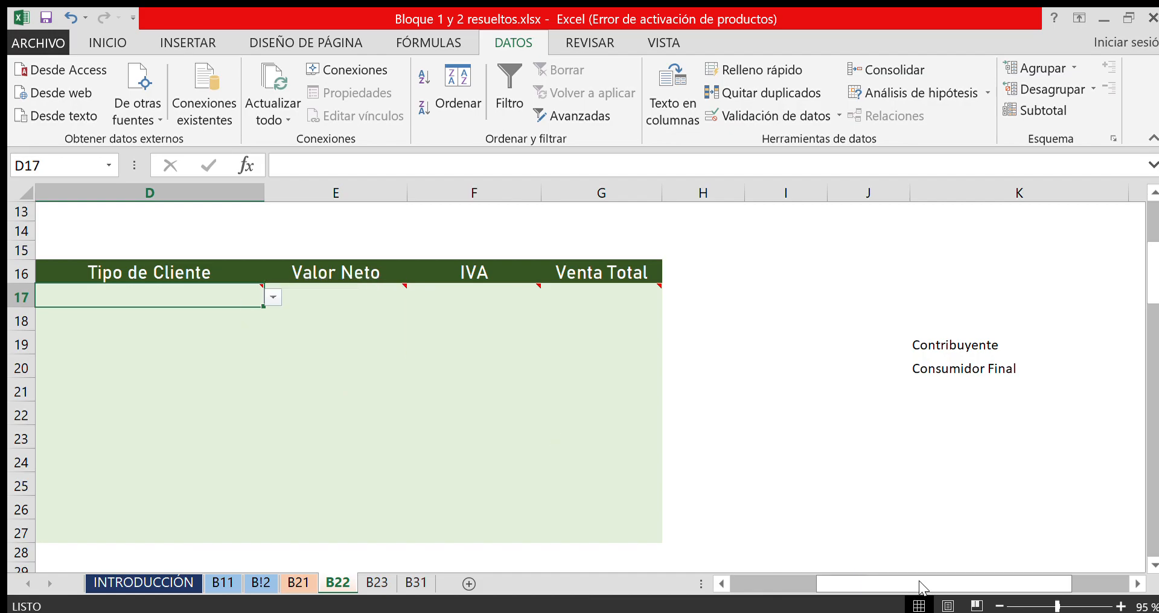
Copy D17's client type list down through D27 and check that D18 and D20 offer it.
mouse_move(920, 586)
mouse_down()
mouse_move(882, 570)
mouse_move(916, 580)
mouse_up()
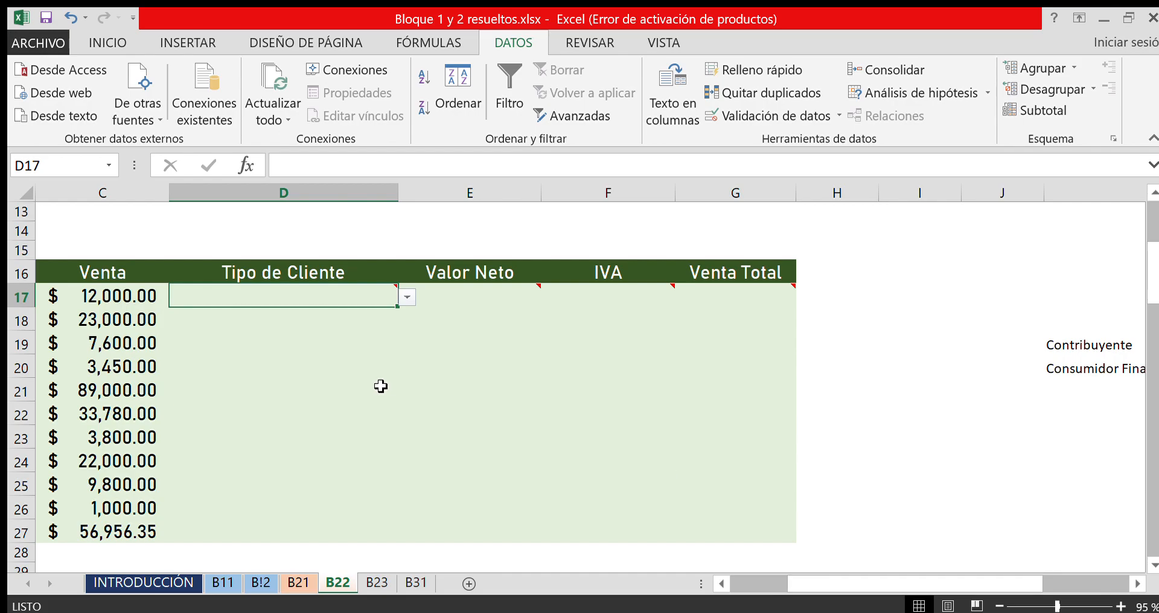
mouse_move(422, 306)
scroll(465, 383, down, 1)
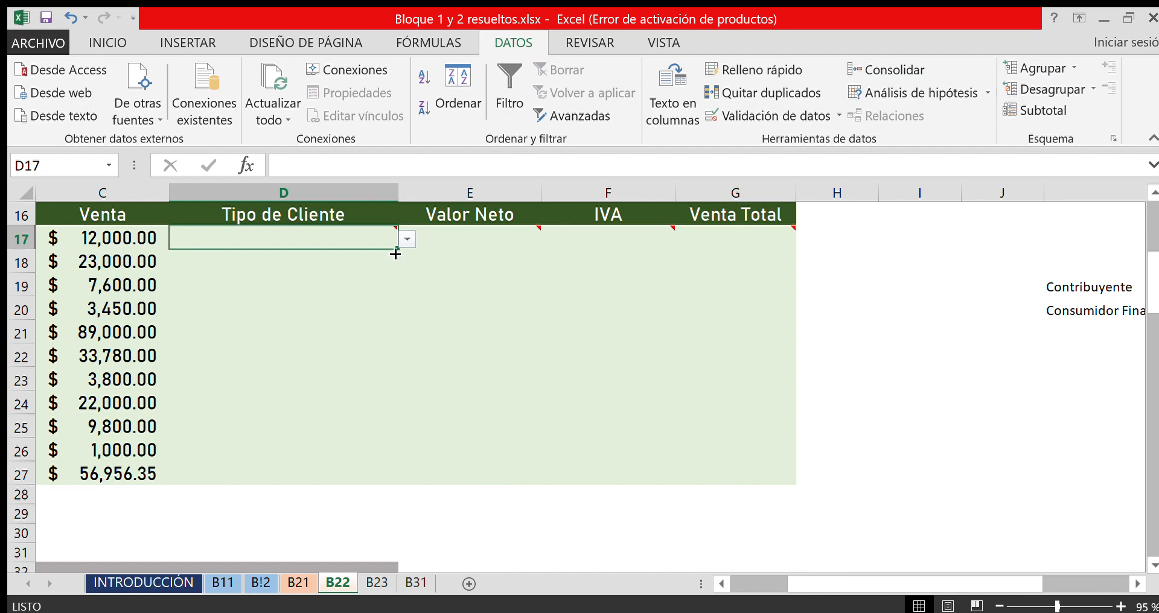
drag(396, 250, 397, 481)
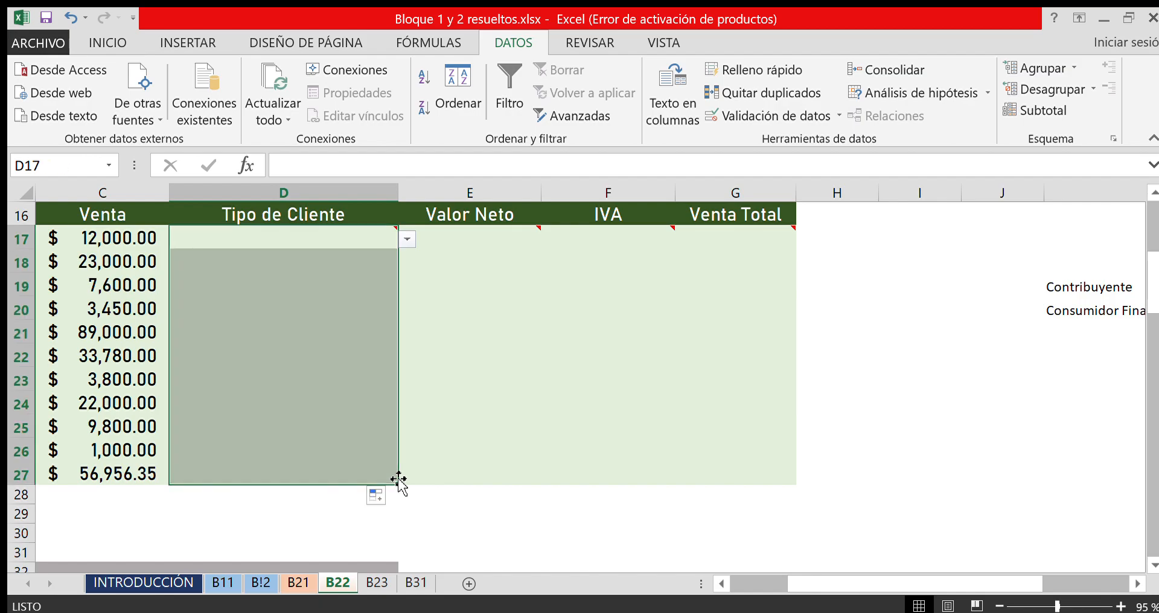
click(453, 484)
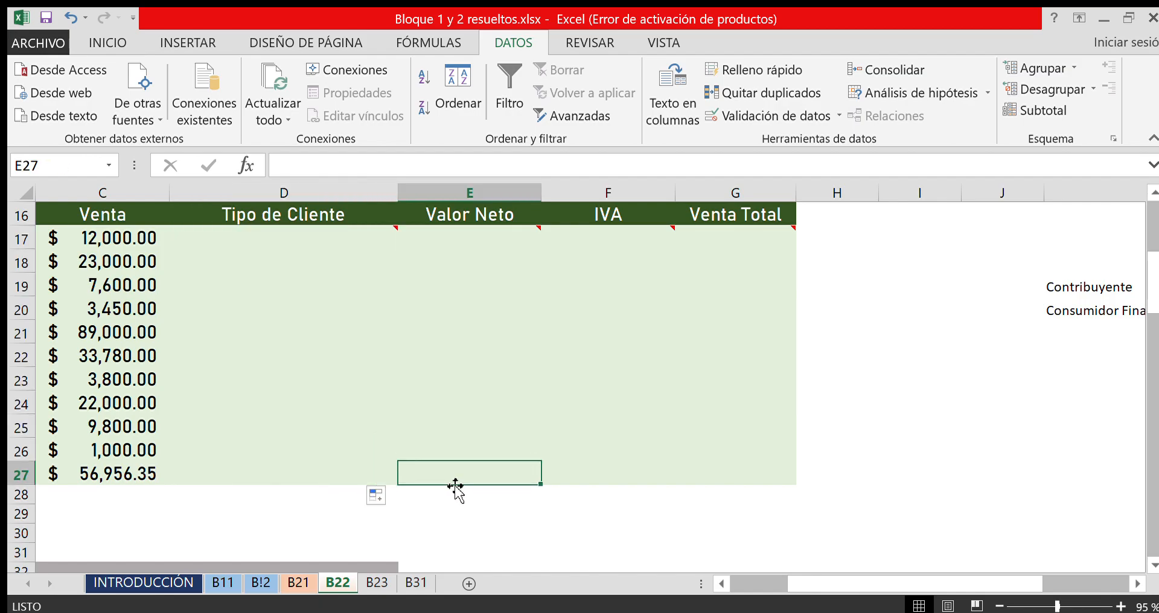
click(353, 245)
click(375, 259)
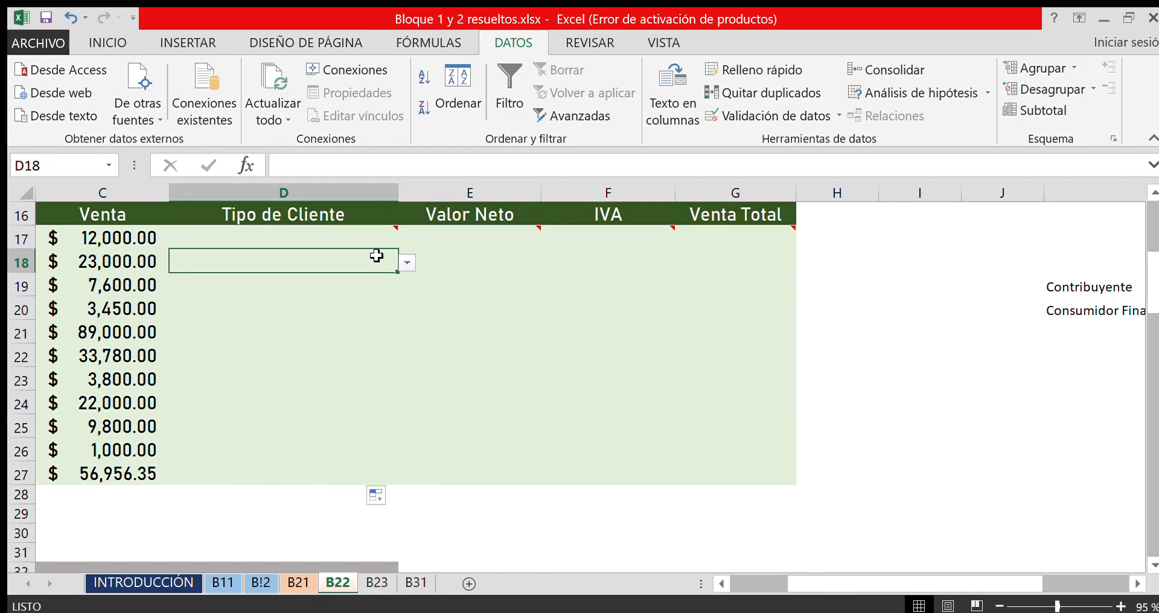
click(371, 311)
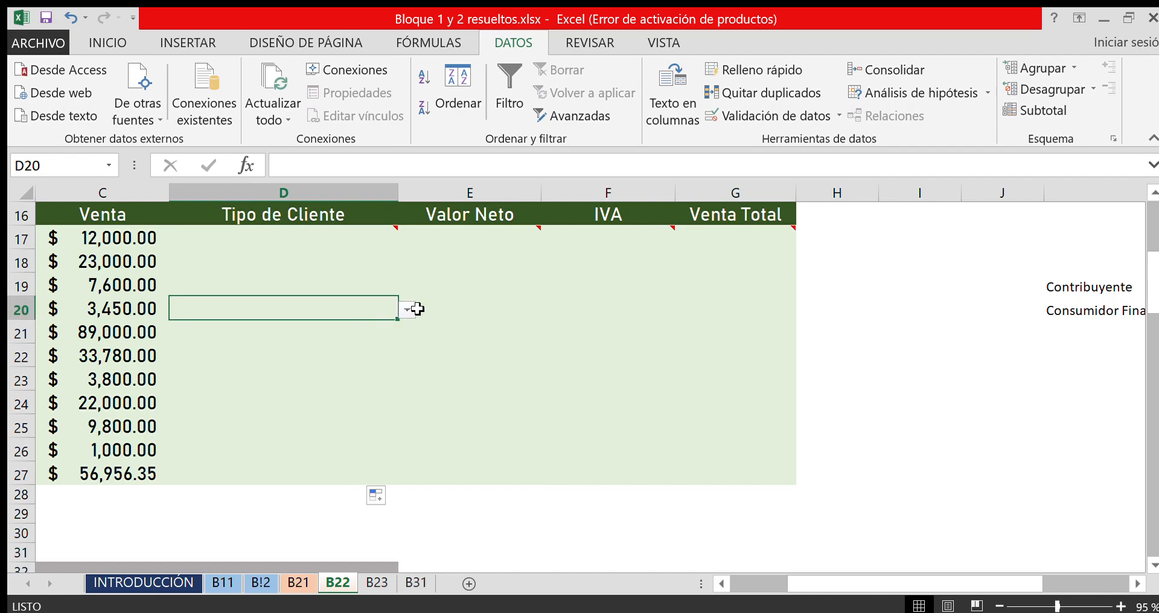
Choose Contribuyente from the list for D17, D18 and D20, and Consumidor Final for D19.
click(380, 234)
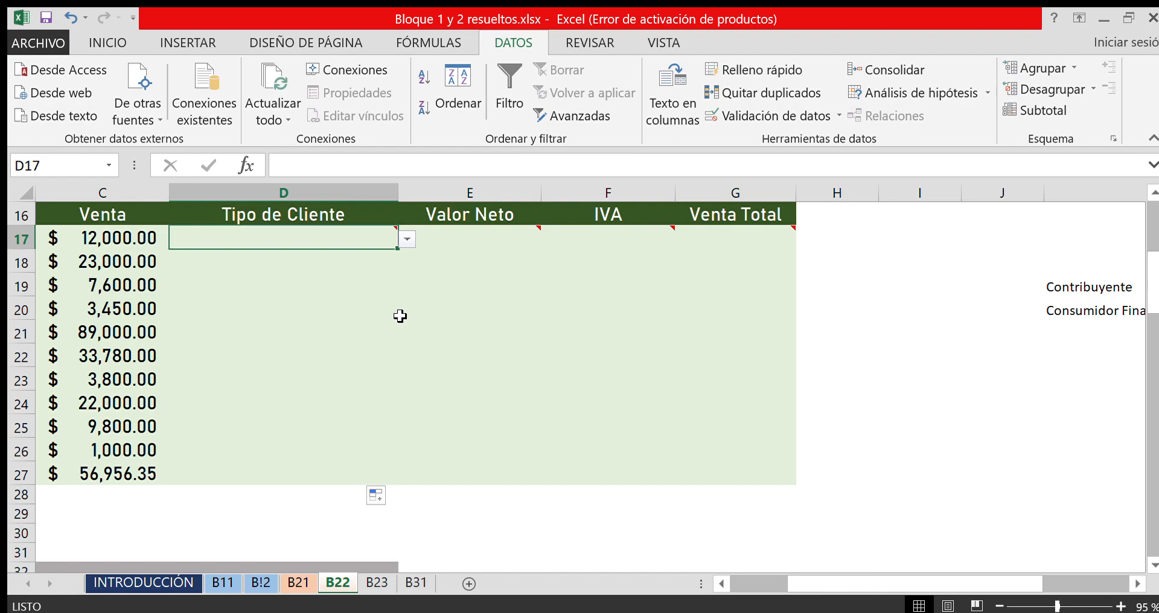
click(349, 267)
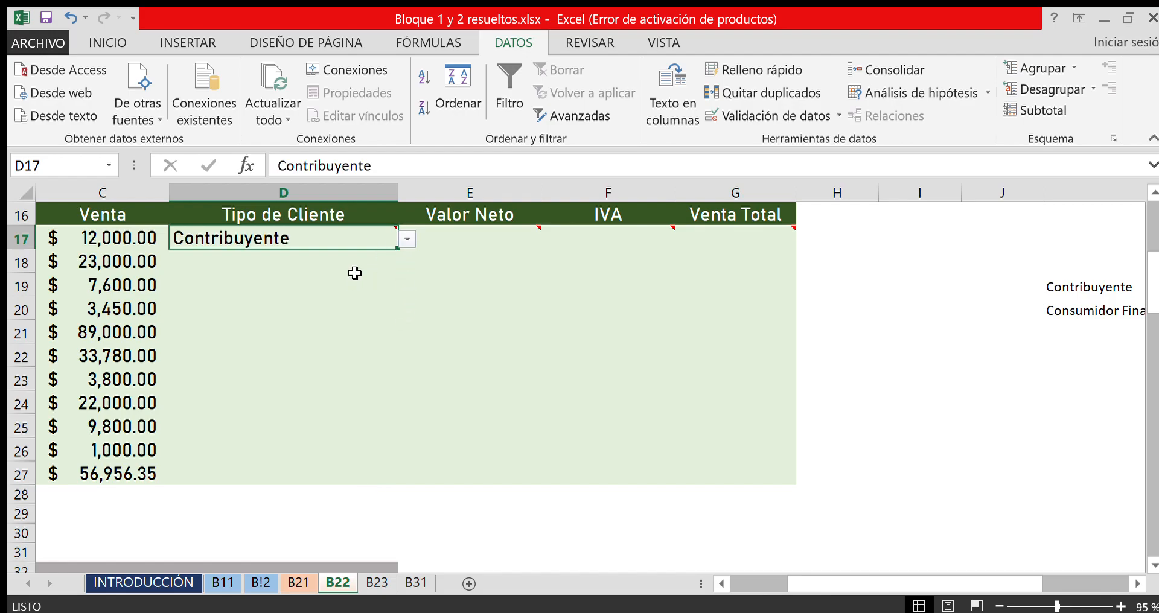
click(354, 272)
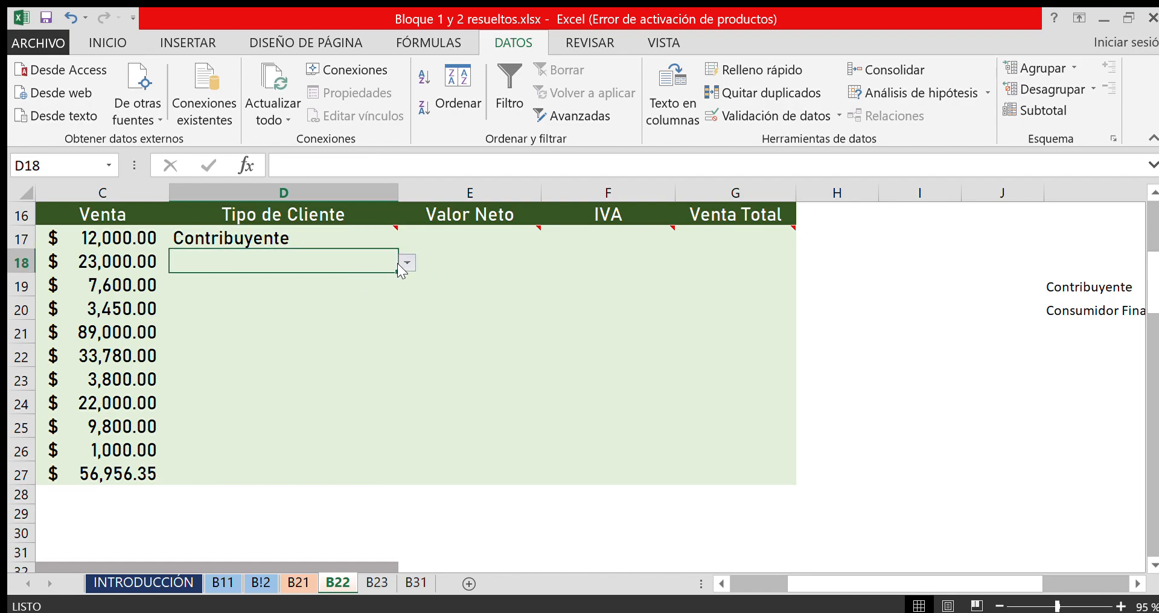
click(385, 290)
click(377, 290)
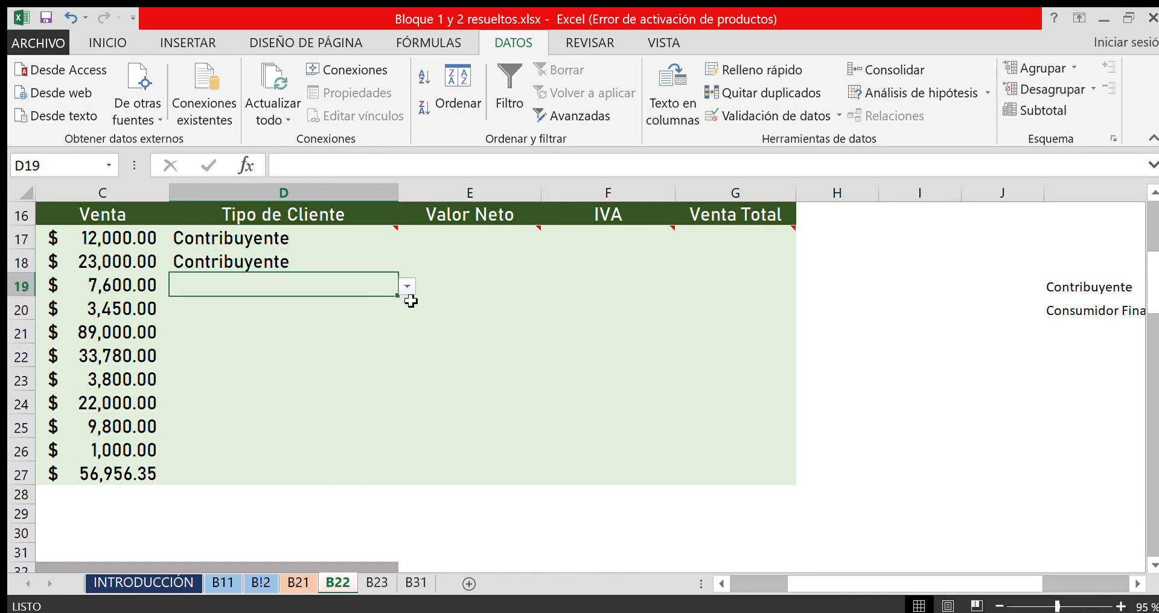
click(371, 321)
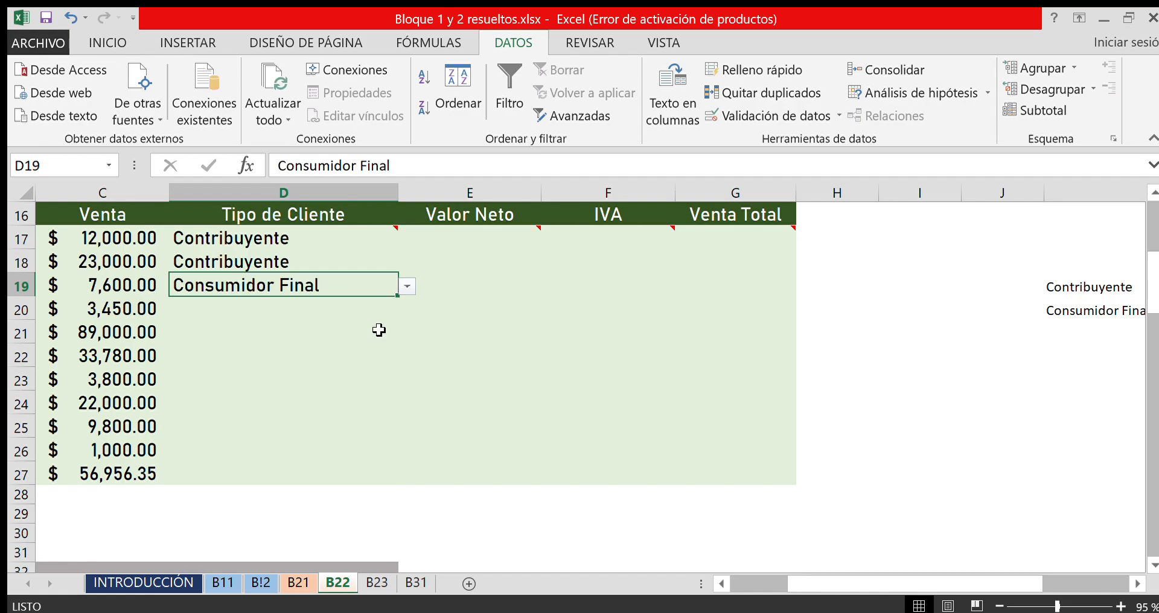
click(393, 315)
click(406, 310)
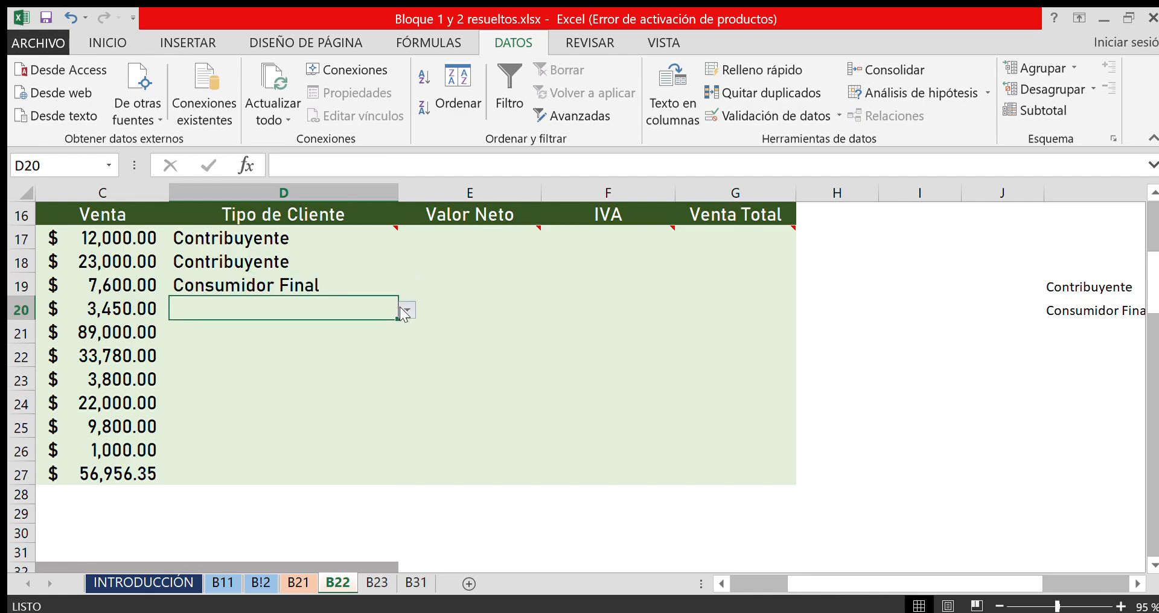
click(379, 330)
Choose Consumidor Final from the list for D21 and D22, and Contribuyente for D23.
click(362, 351)
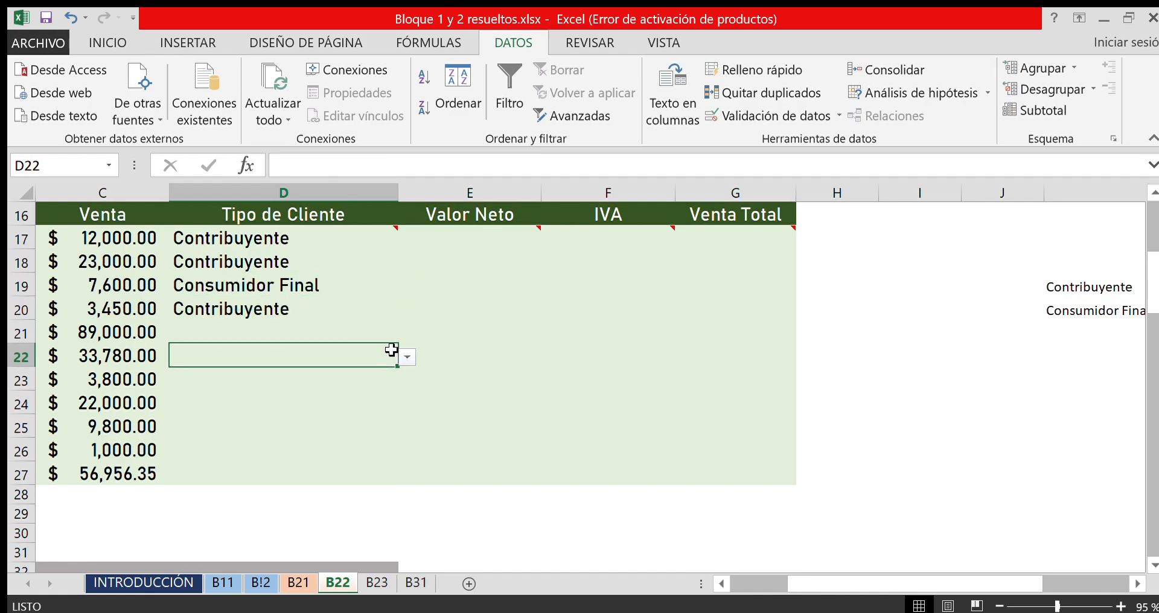
click(371, 334)
click(408, 350)
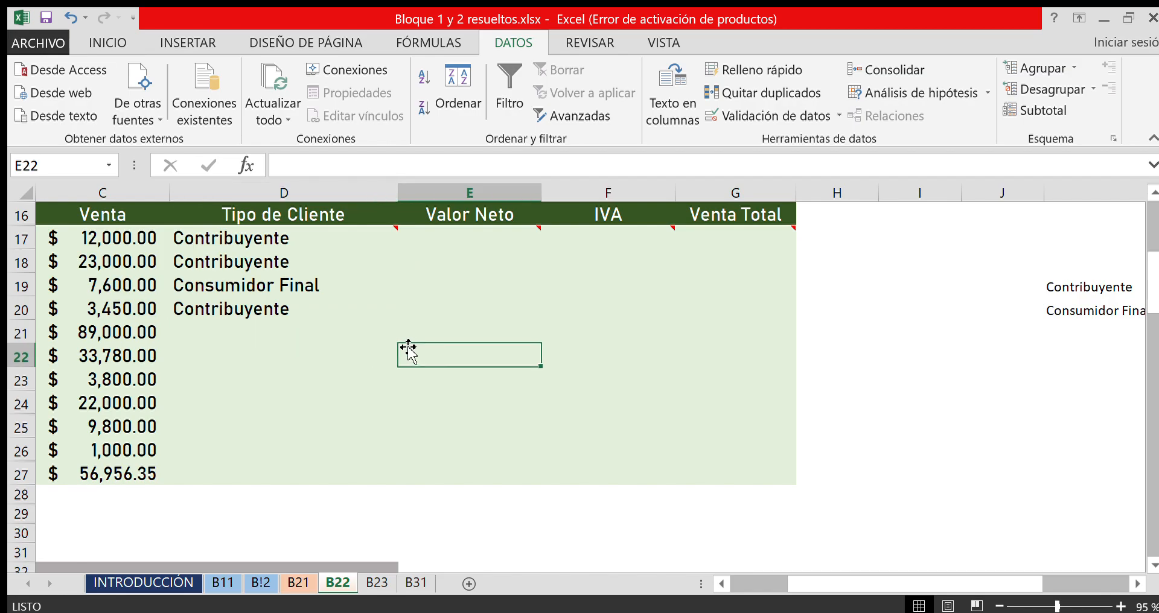
click(353, 336)
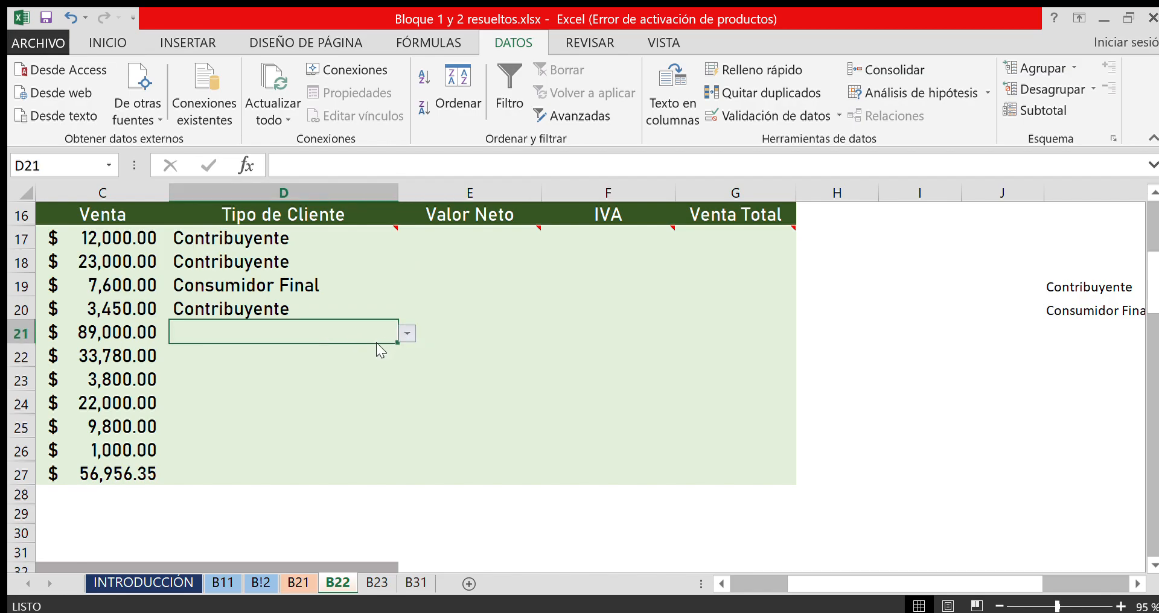
click(364, 370)
click(355, 364)
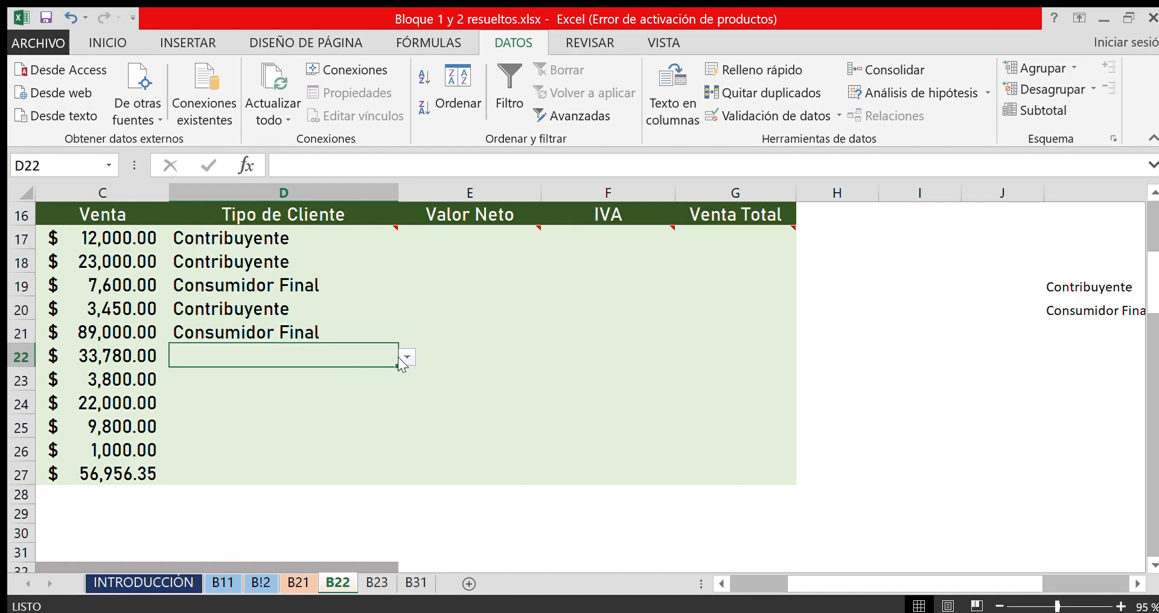
click(369, 401)
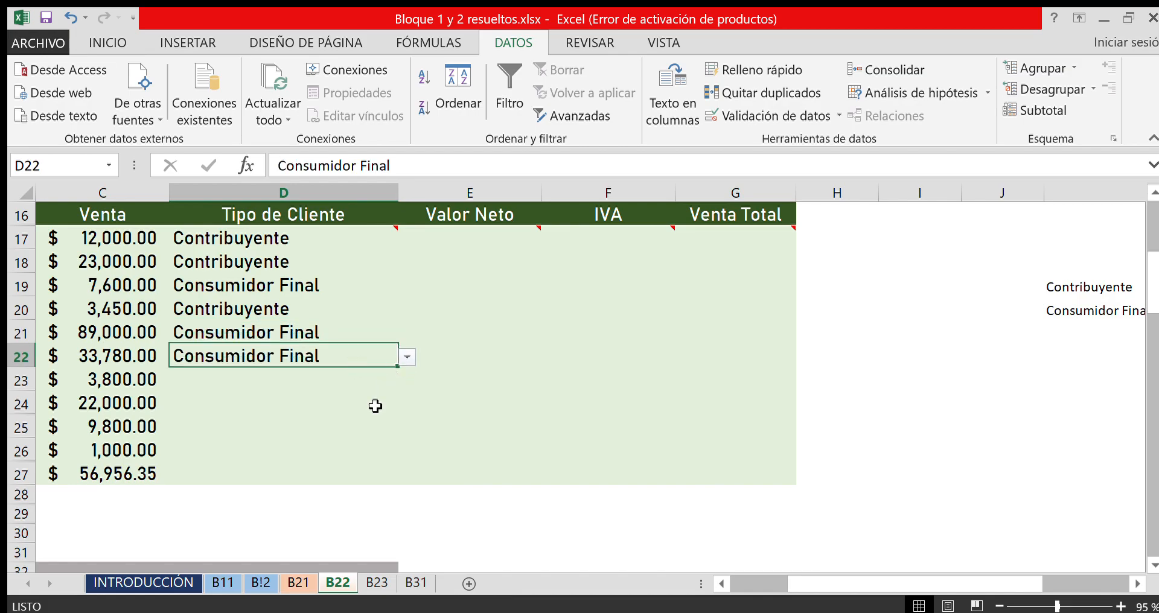
click(348, 389)
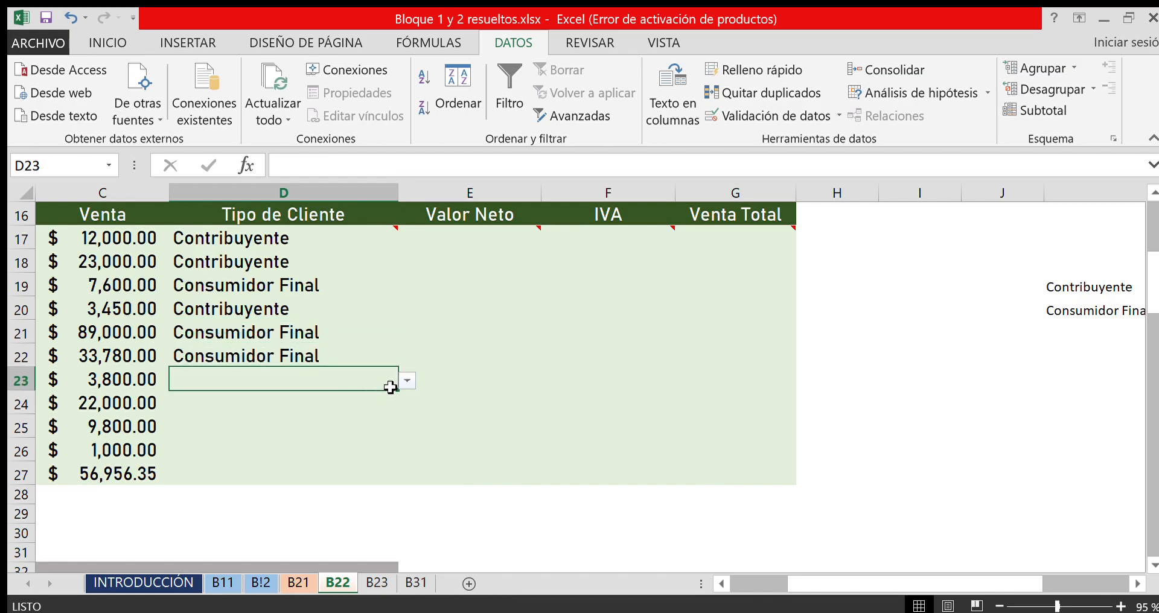
click(362, 412)
click(365, 422)
Try to enter the unlisted text dd in cell D24 to test the client type validation.
click(366, 411)
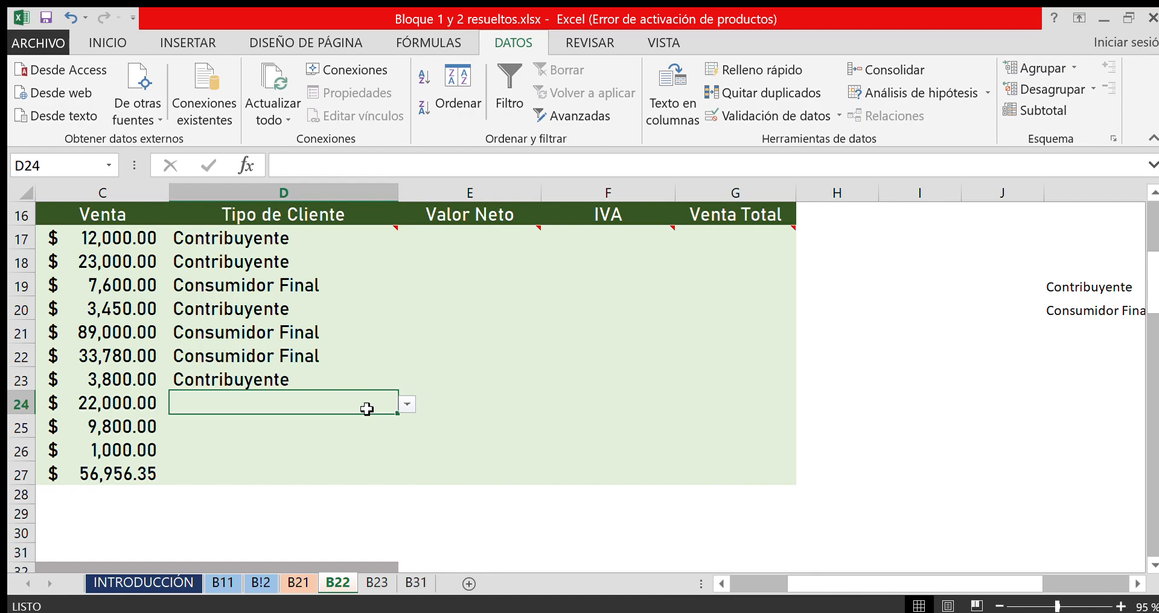
text(dd)
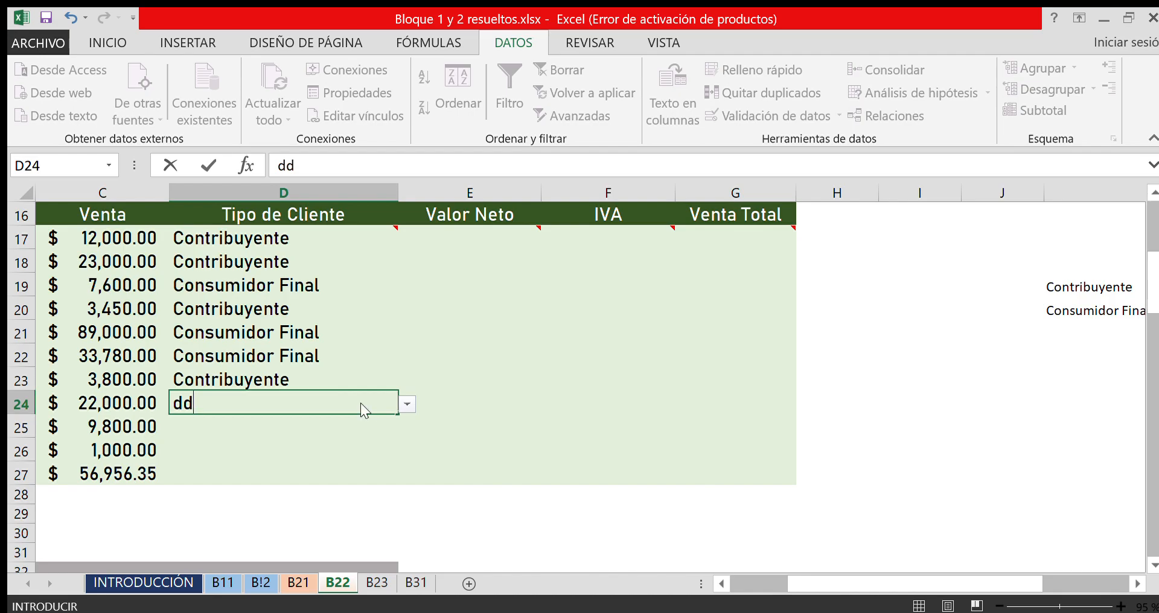
key(Return)
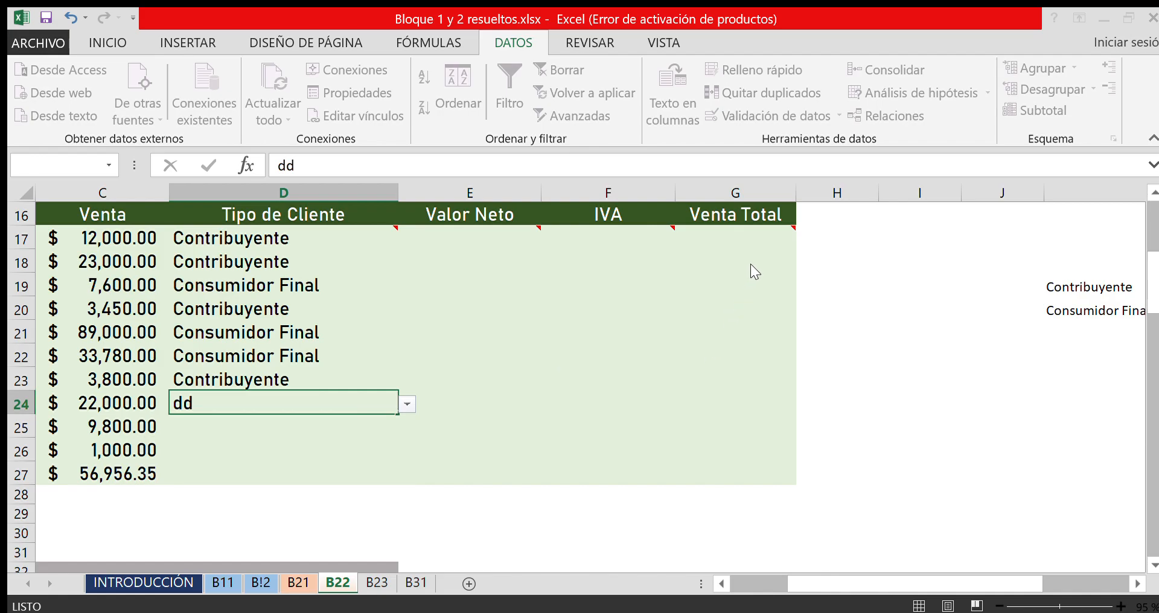
key(Escape)
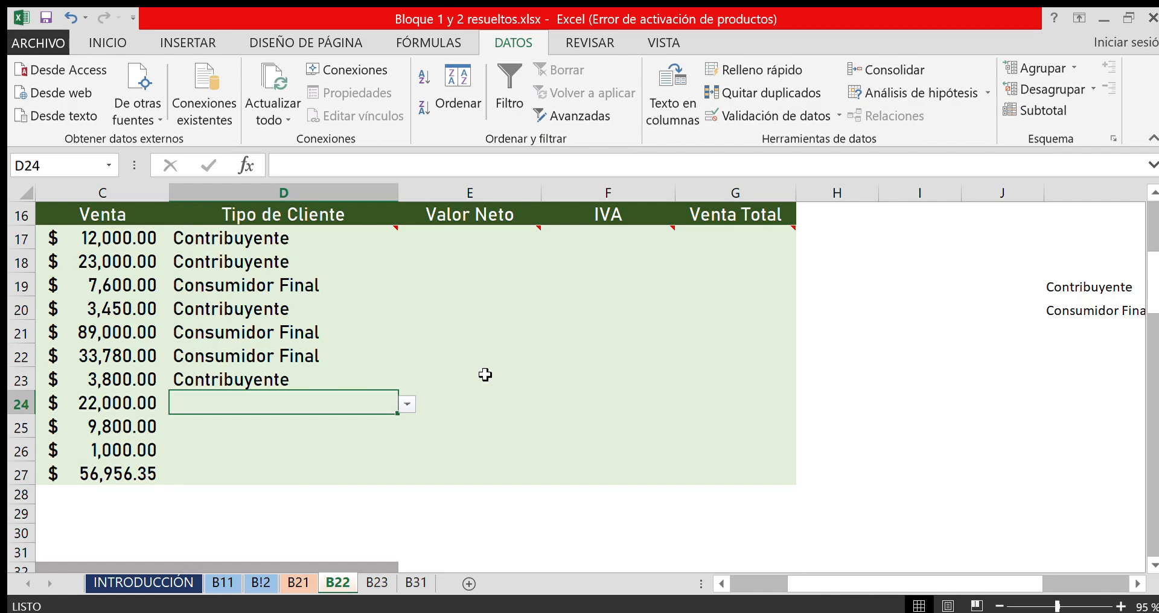
Choose Contribuyente from the list for D24 and D27, and Consumidor Final for D25 and D26.
click(321, 433)
click(326, 440)
click(329, 431)
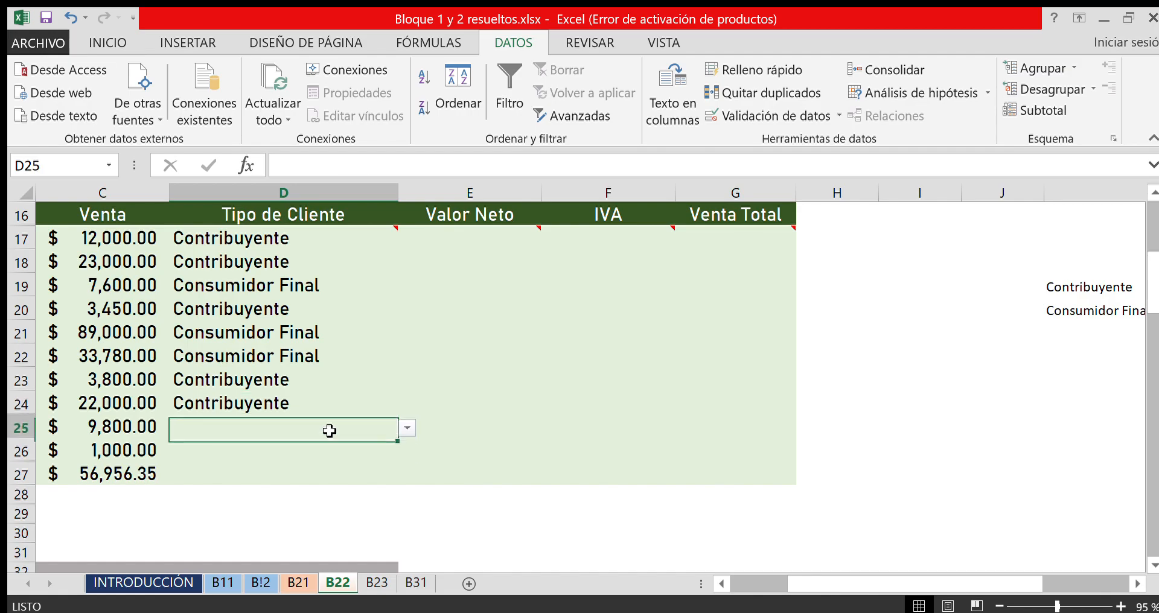
click(306, 476)
click(317, 459)
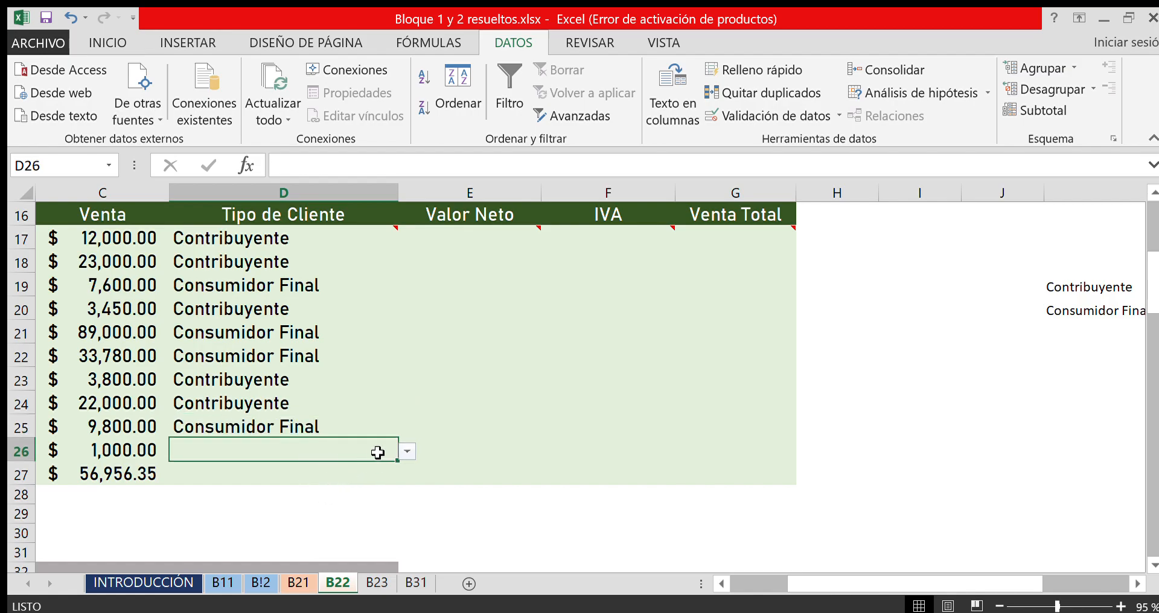
click(317, 491)
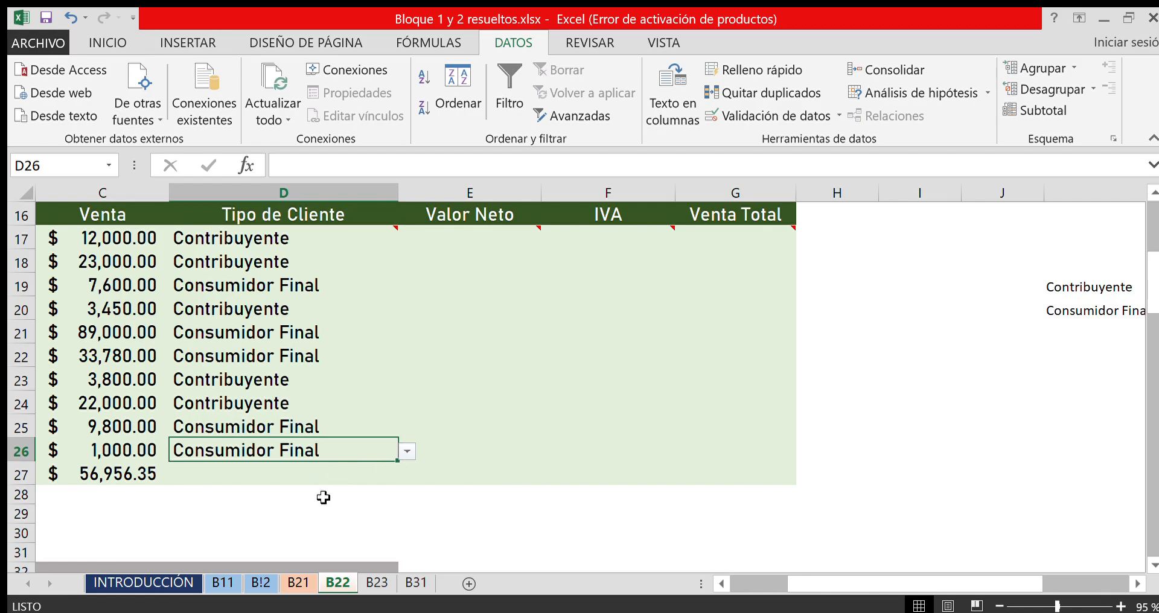
click(326, 490)
click(331, 482)
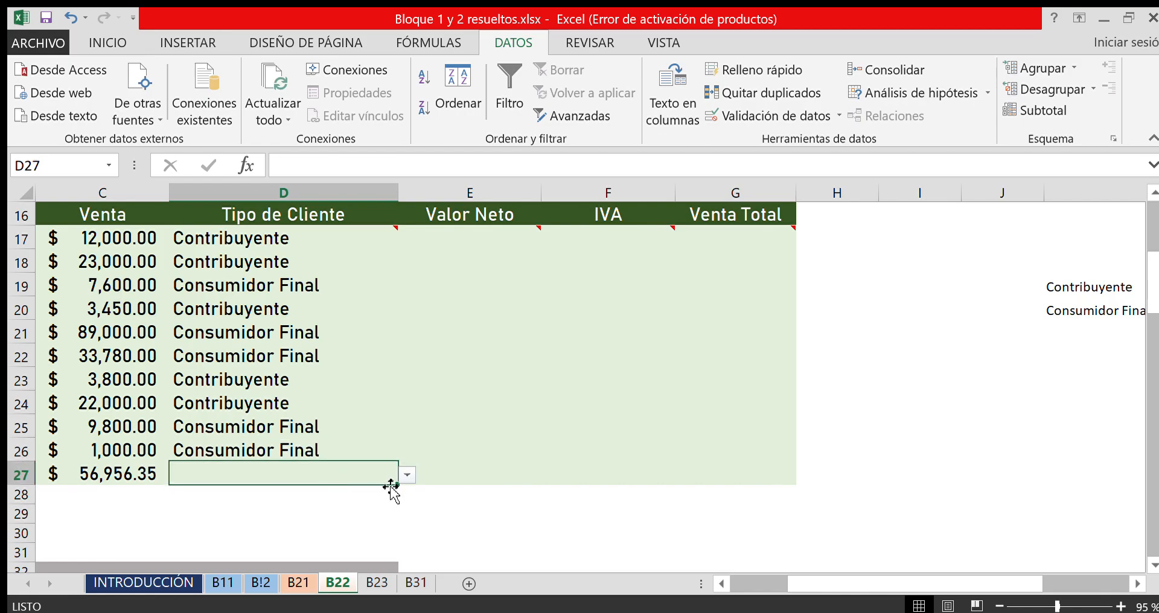
click(324, 500)
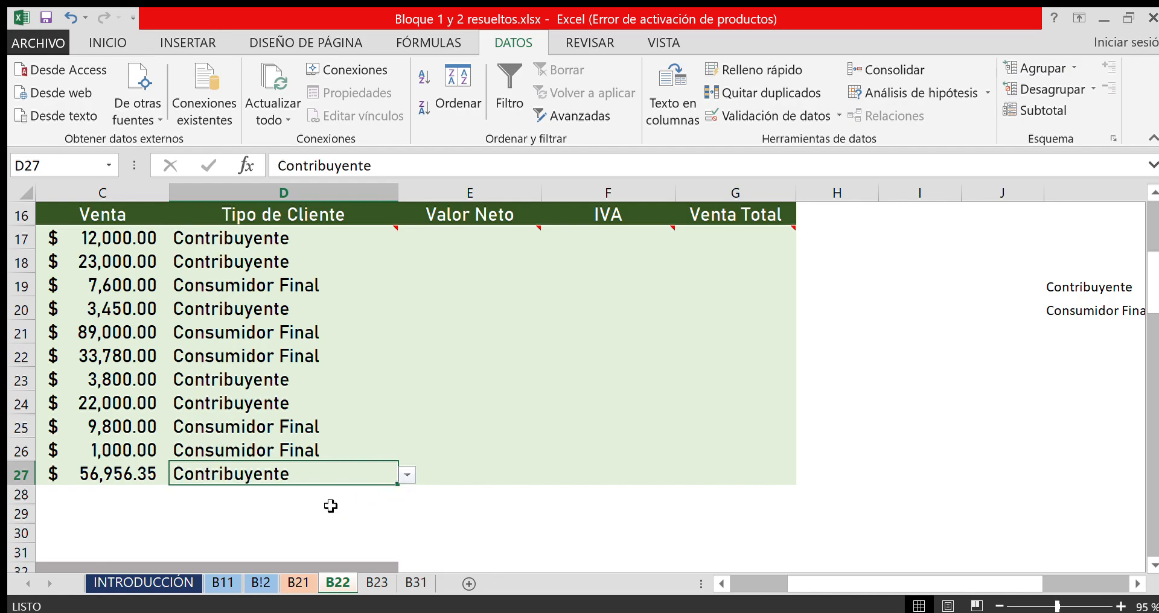
click(343, 498)
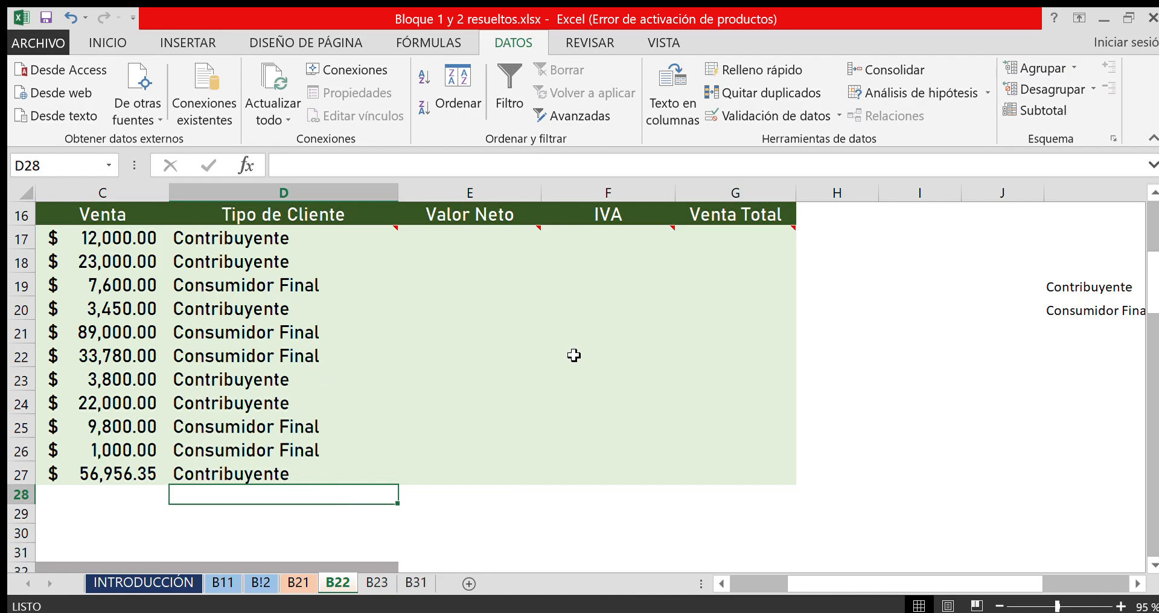
Add a conditional formatting rule to D17:D27 that fills cells matching K19 (Contribuyente) with light orange.
click(286, 239)
drag(286, 239, 288, 475)
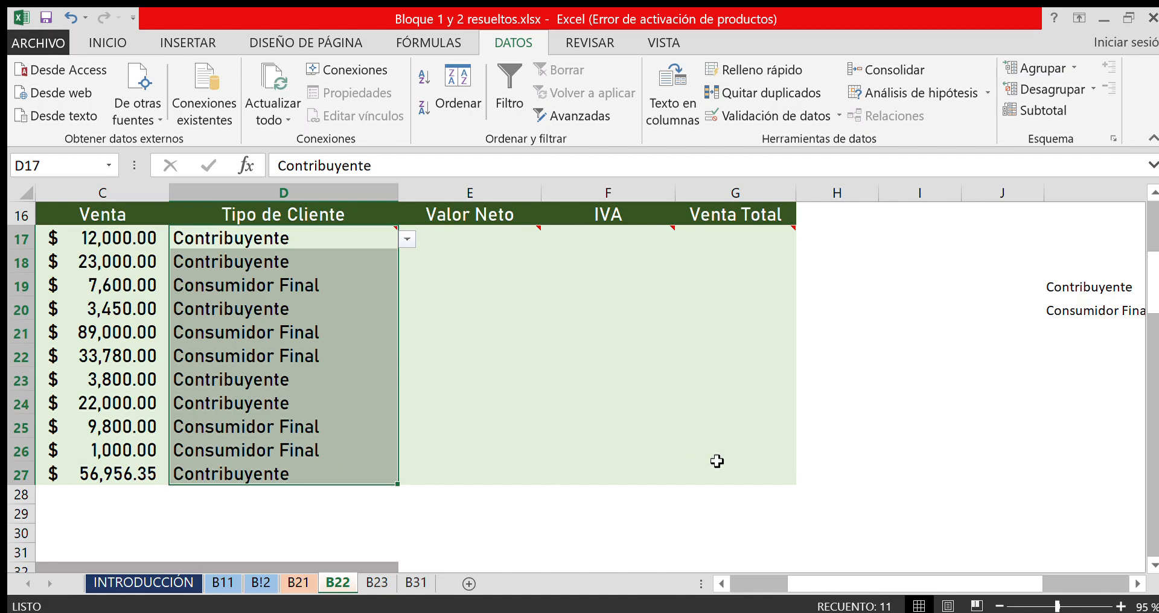
click(811, 119)
click(94, 42)
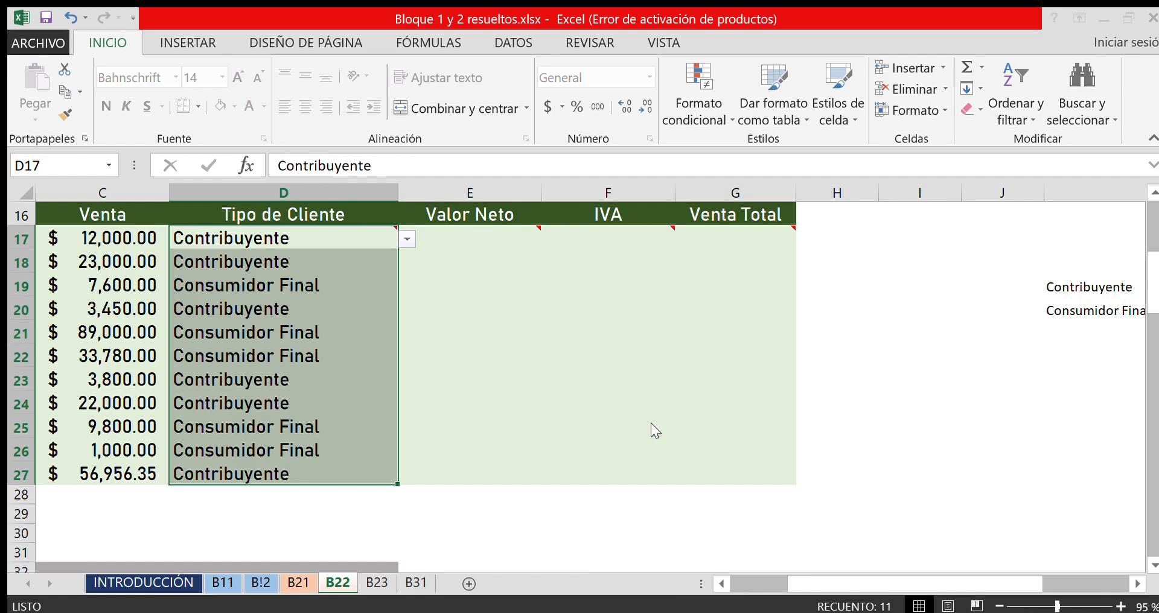
click(897, 404)
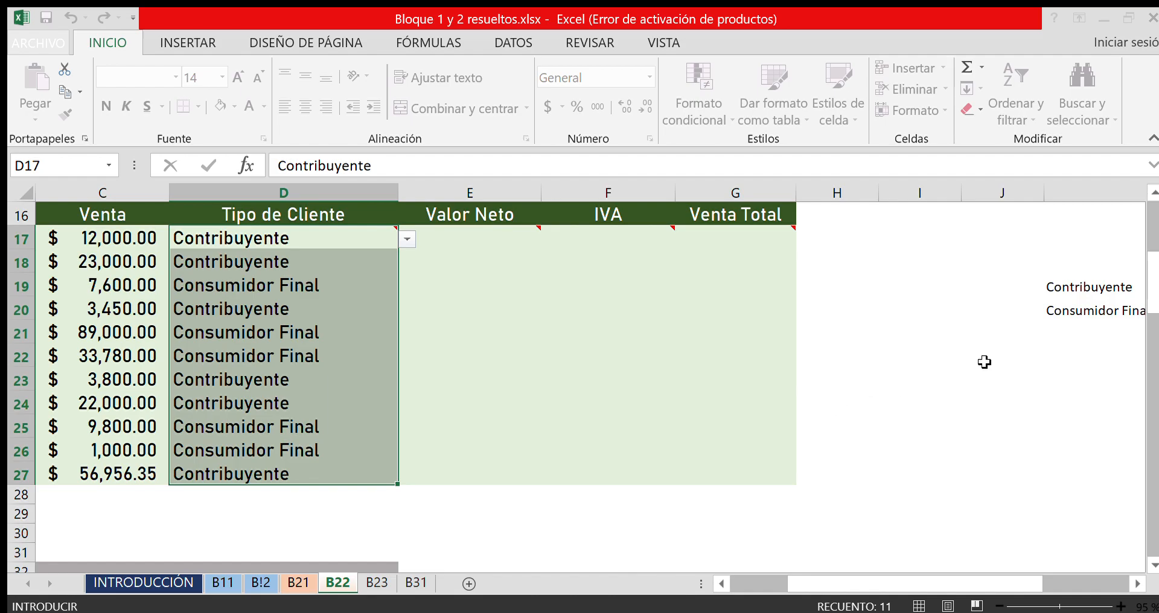
click(1058, 291)
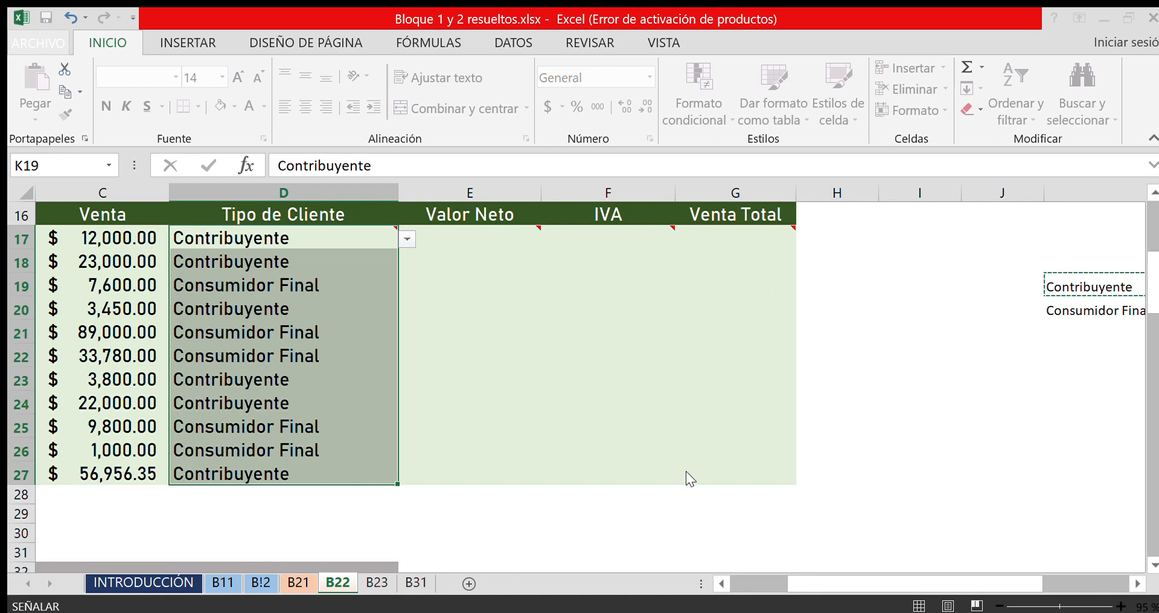
key(Escape)
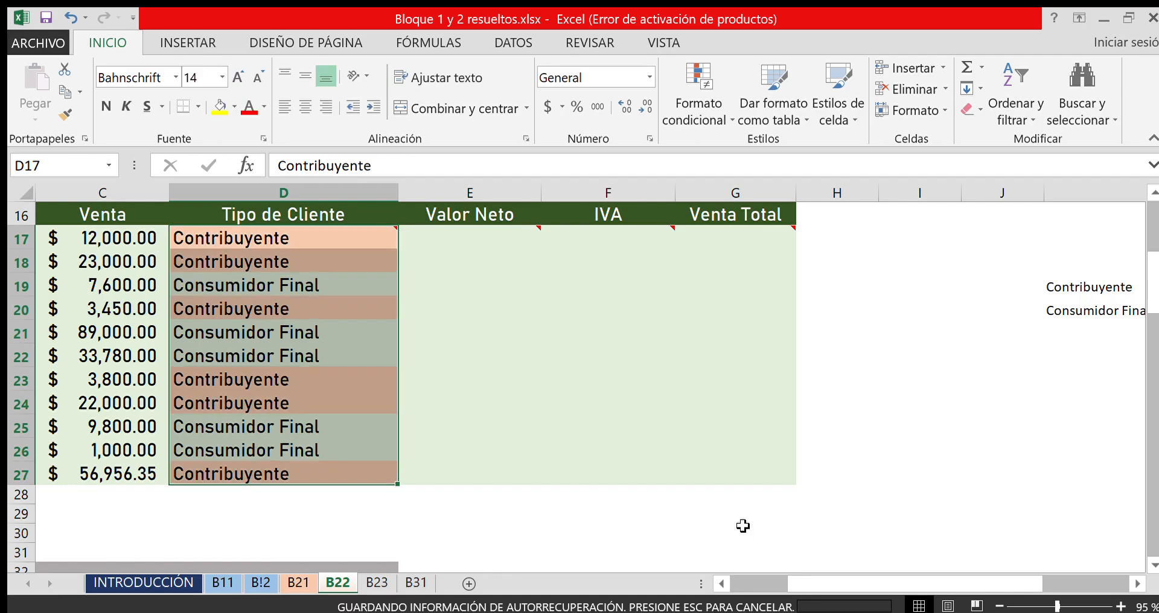
click(723, 471)
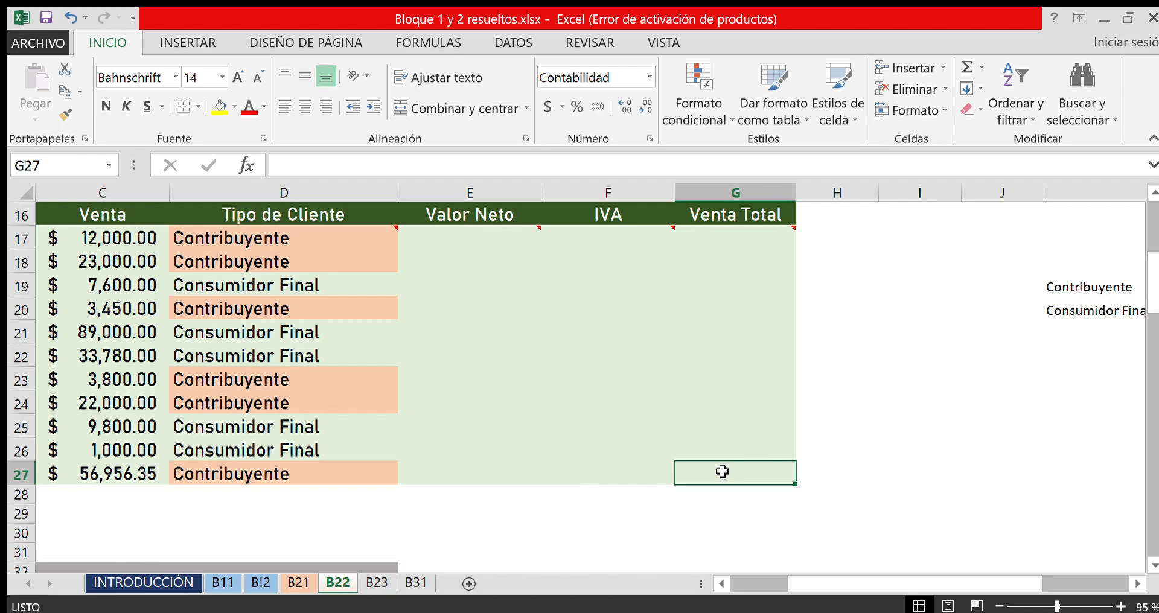
Add a conditional formatting rule to D17:D27 giving cells that match K20 (Consumidor Final) a dark orange fill and white text.
click(347, 235)
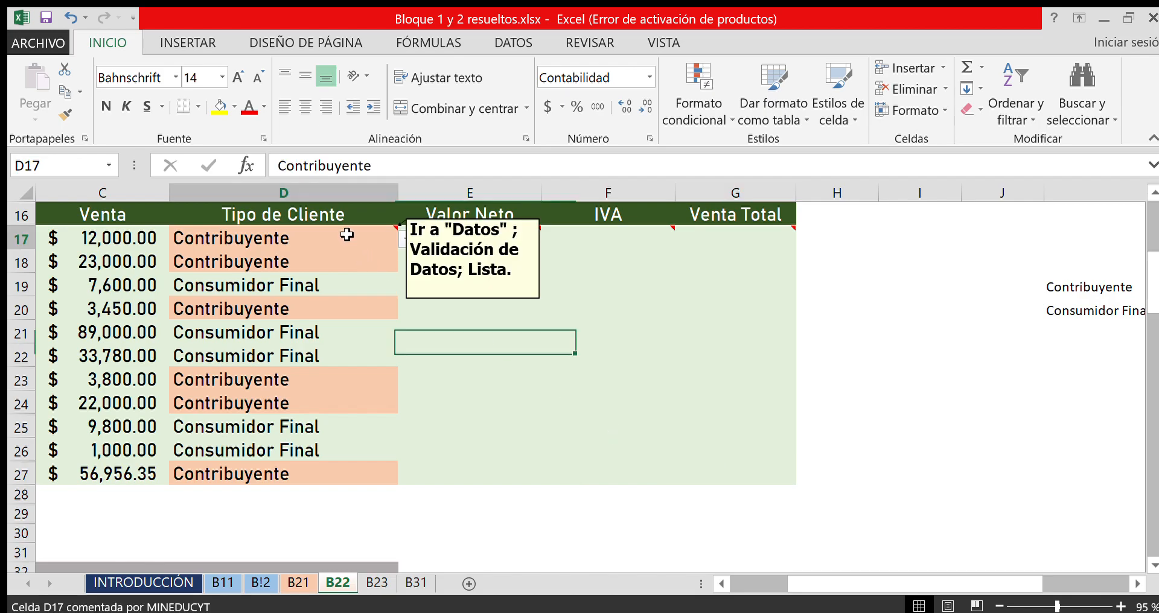
drag(347, 235, 340, 469)
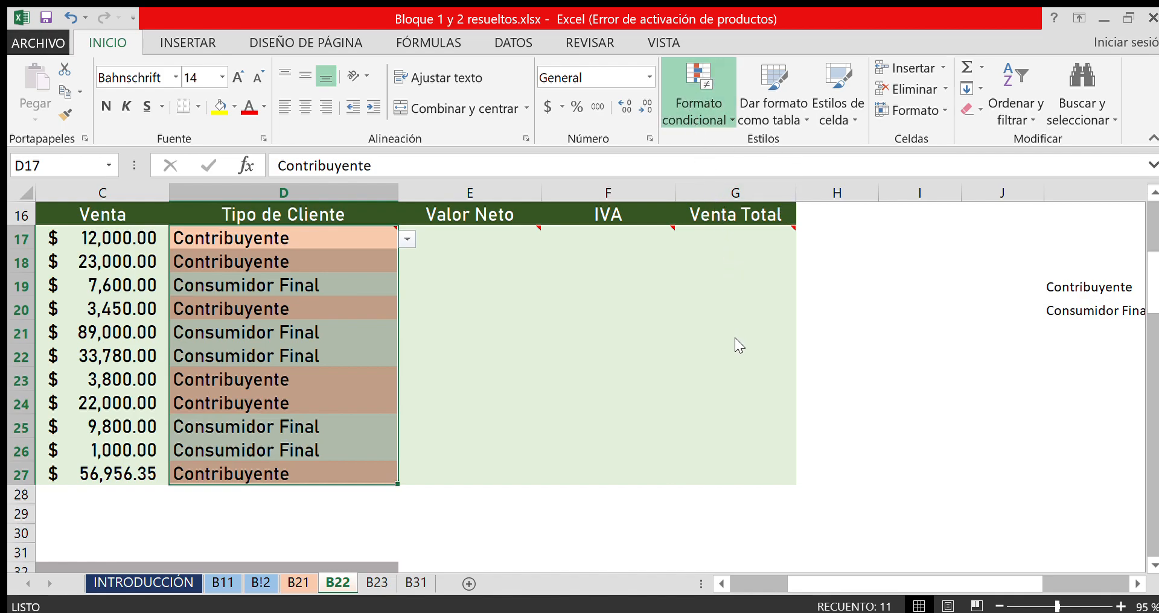
click(742, 356)
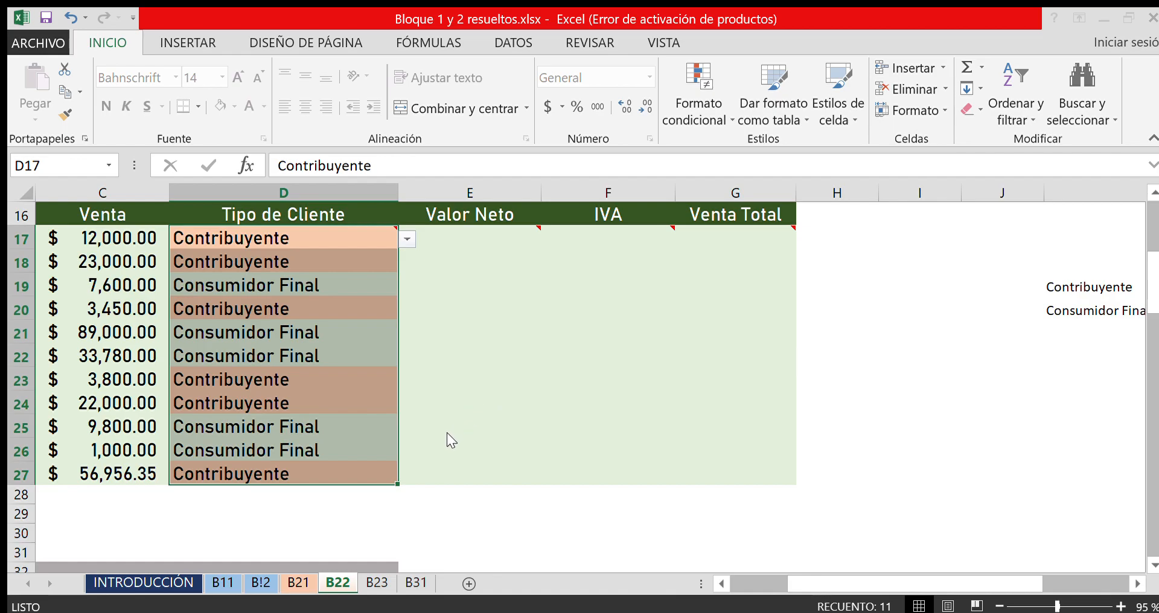
click(680, 403)
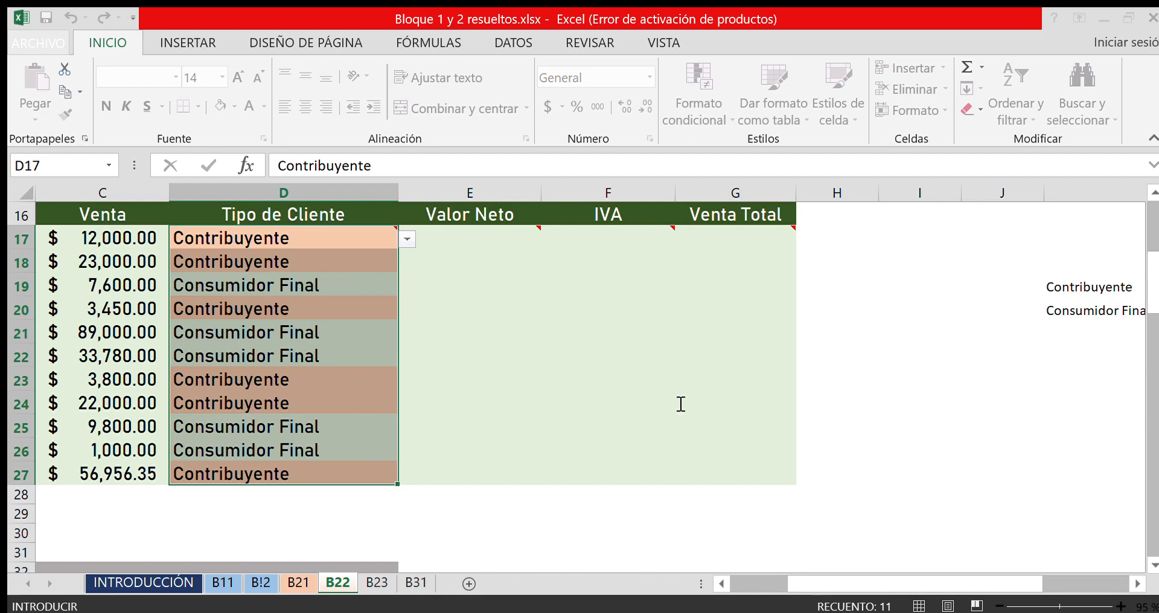
click(1060, 318)
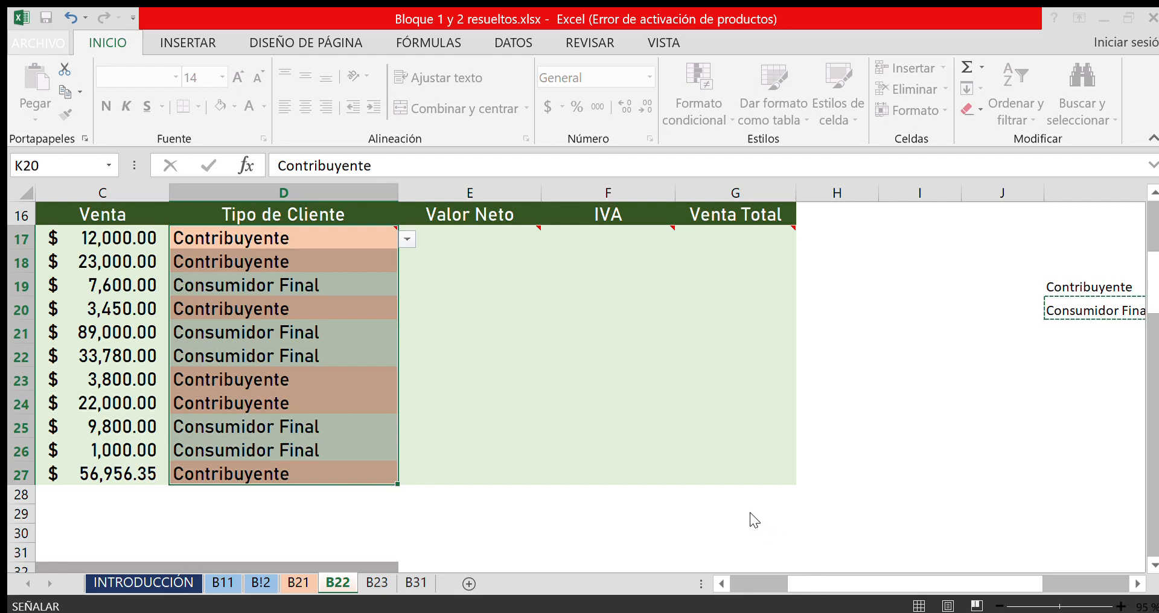
key(Return)
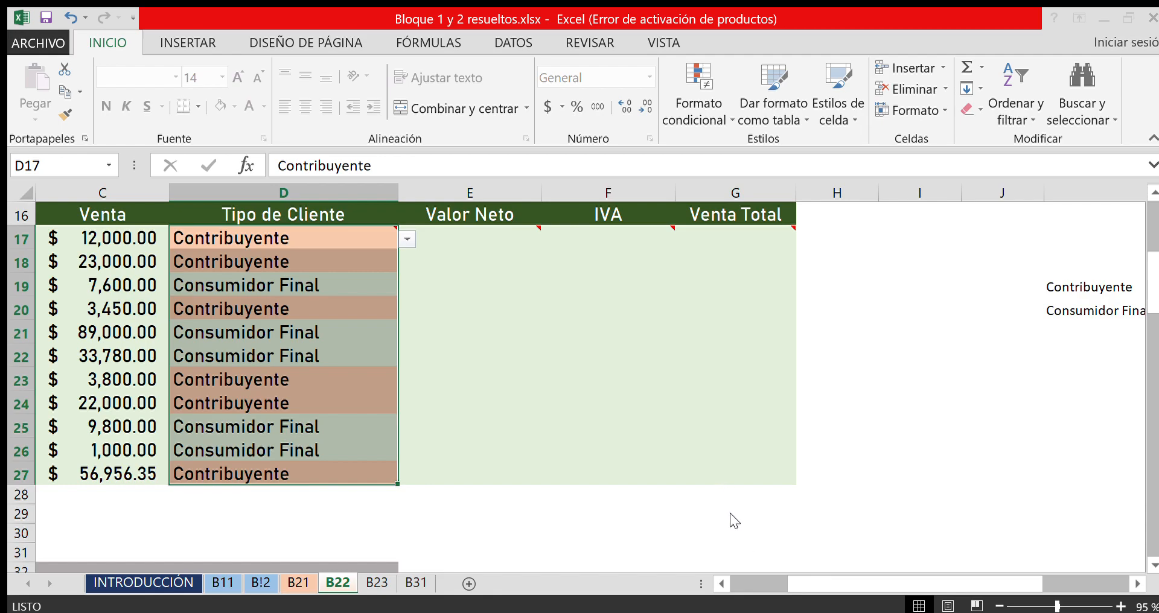
click(709, 467)
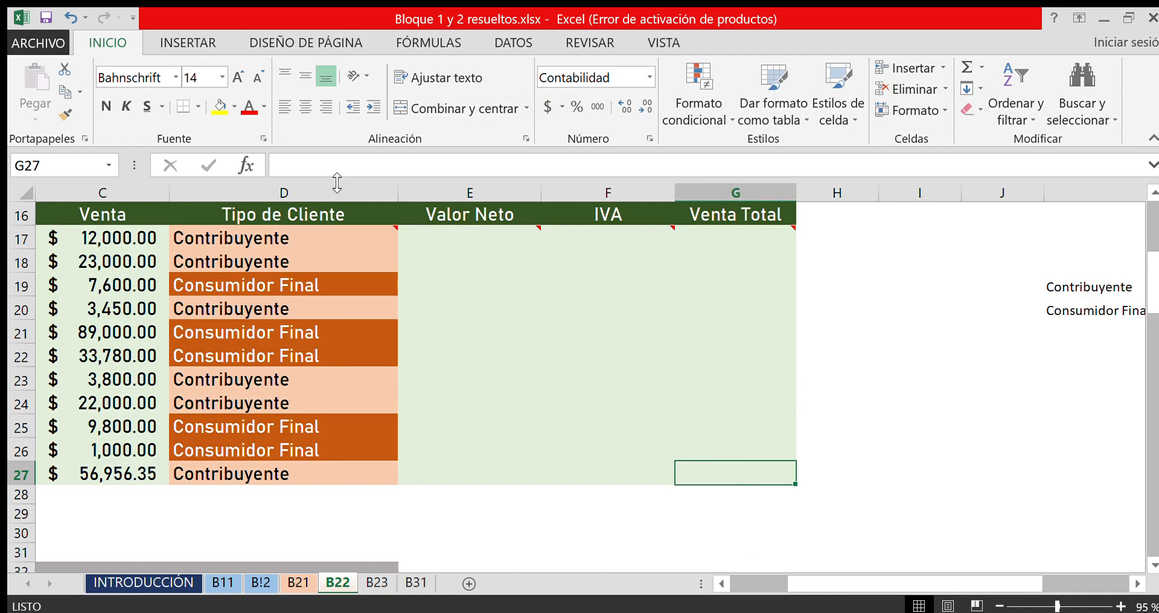
Narrow the Tipo de Cliente column to fit its entries more closely.
drag(391, 204, 348, 206)
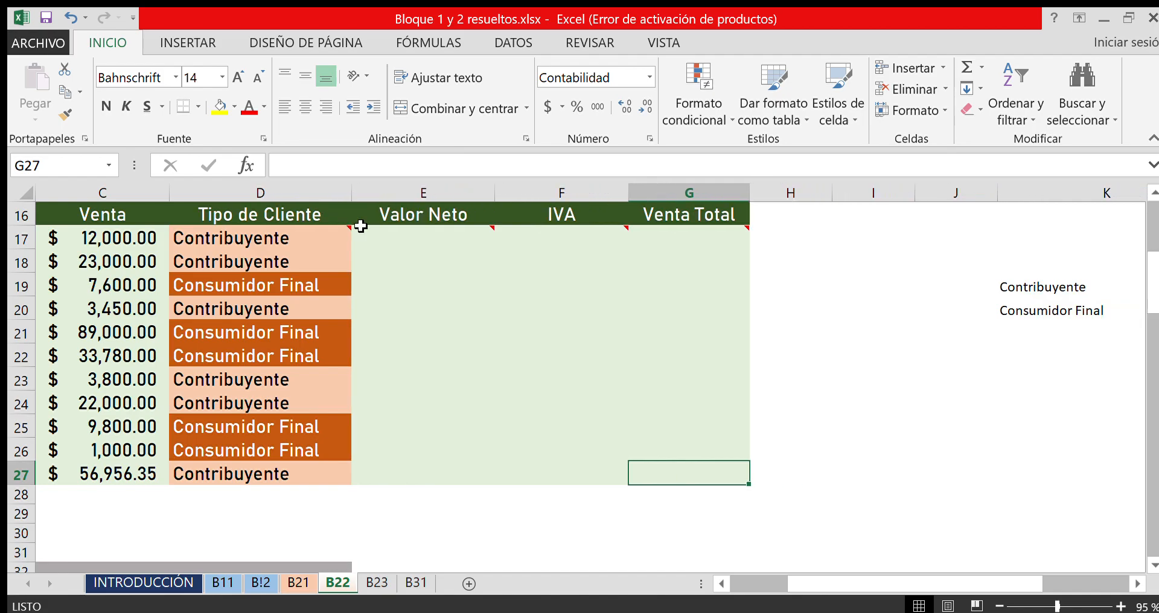
click(451, 447)
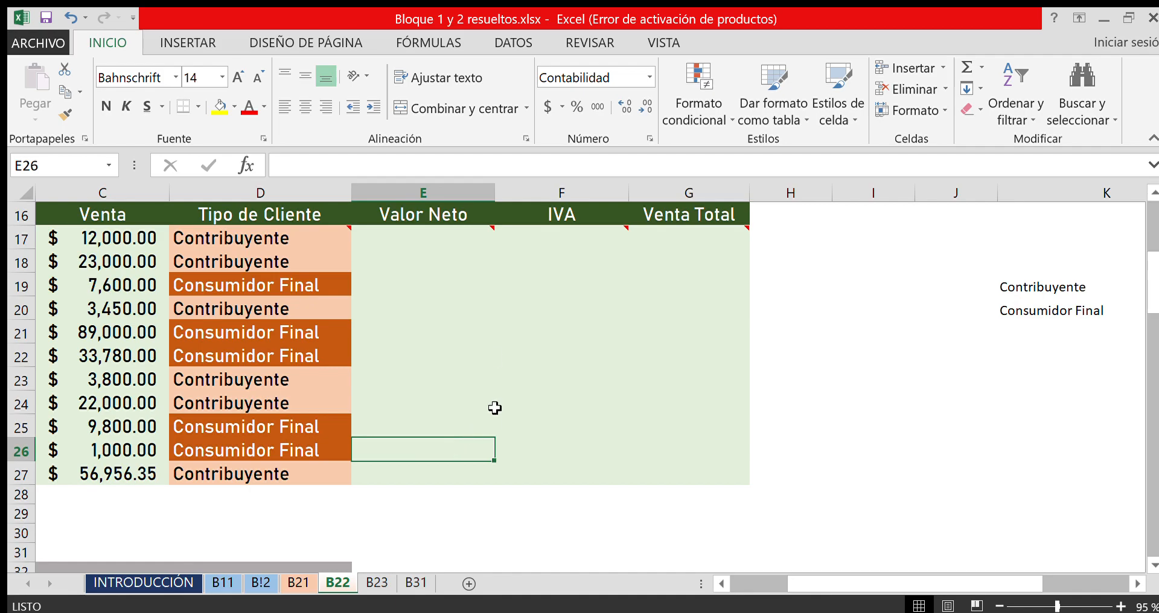
Select E17 and examine Flujograma 1 for the conditions that determine Valor Neto.
mouse_move(417, 240)
click(471, 238)
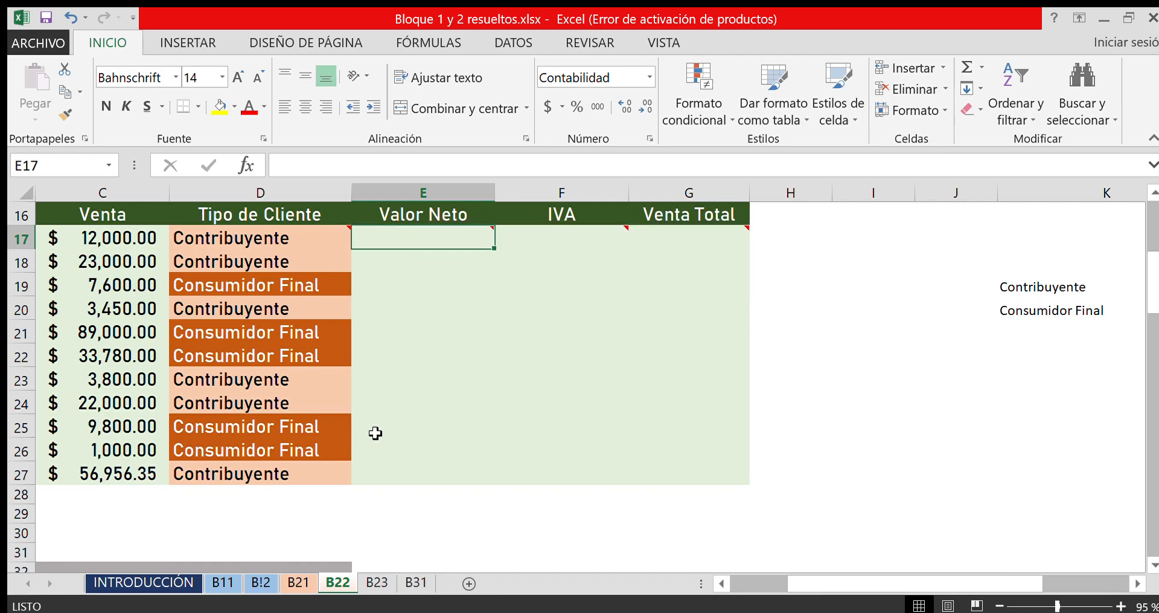
scroll(374, 433, down, 2)
scroll(376, 433, down, 3)
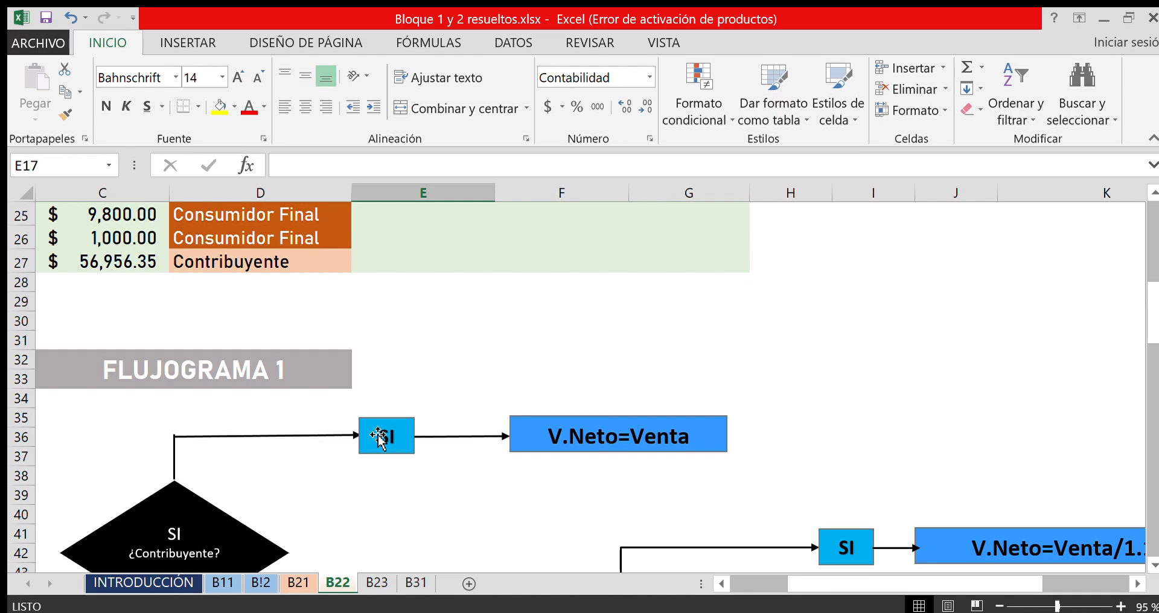
scroll(378, 440, down, 1)
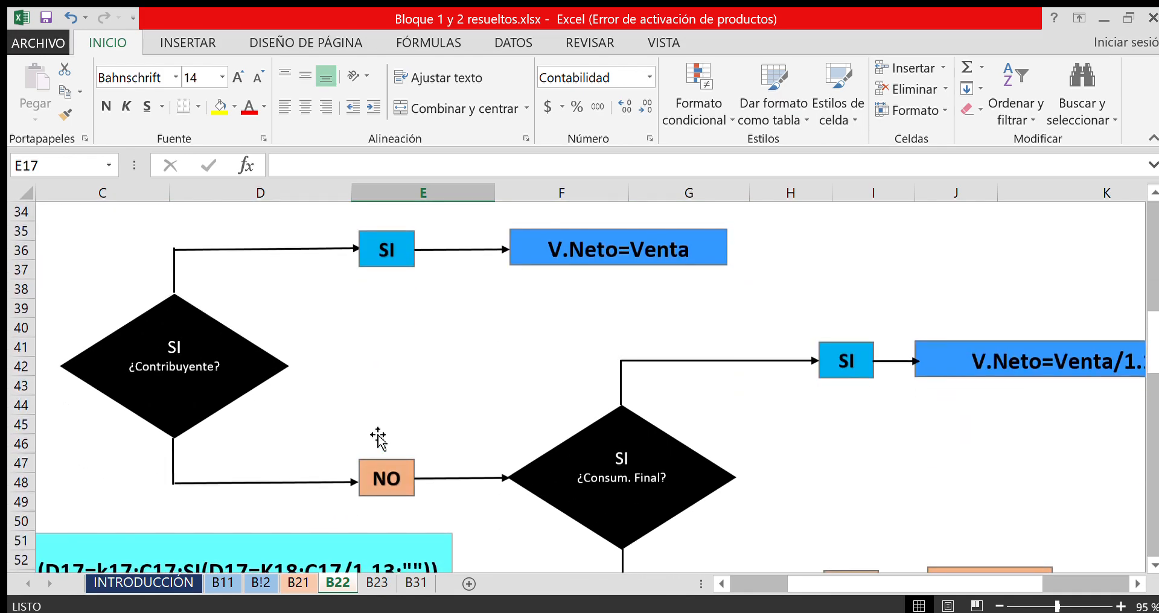
scroll(377, 439, down, 1)
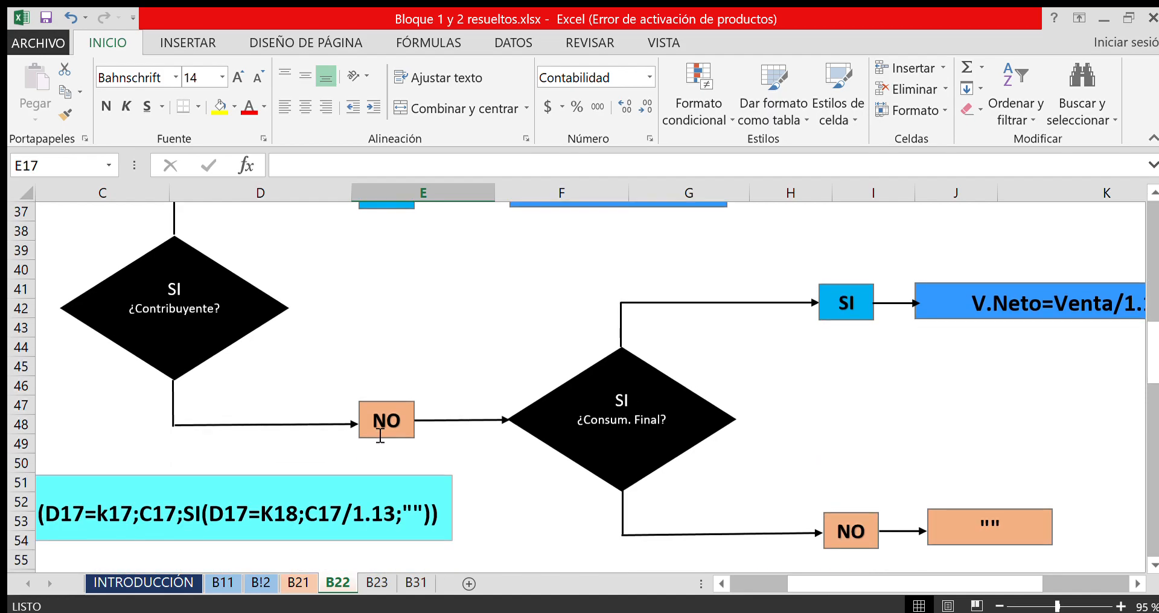
scroll(380, 434, up, 1)
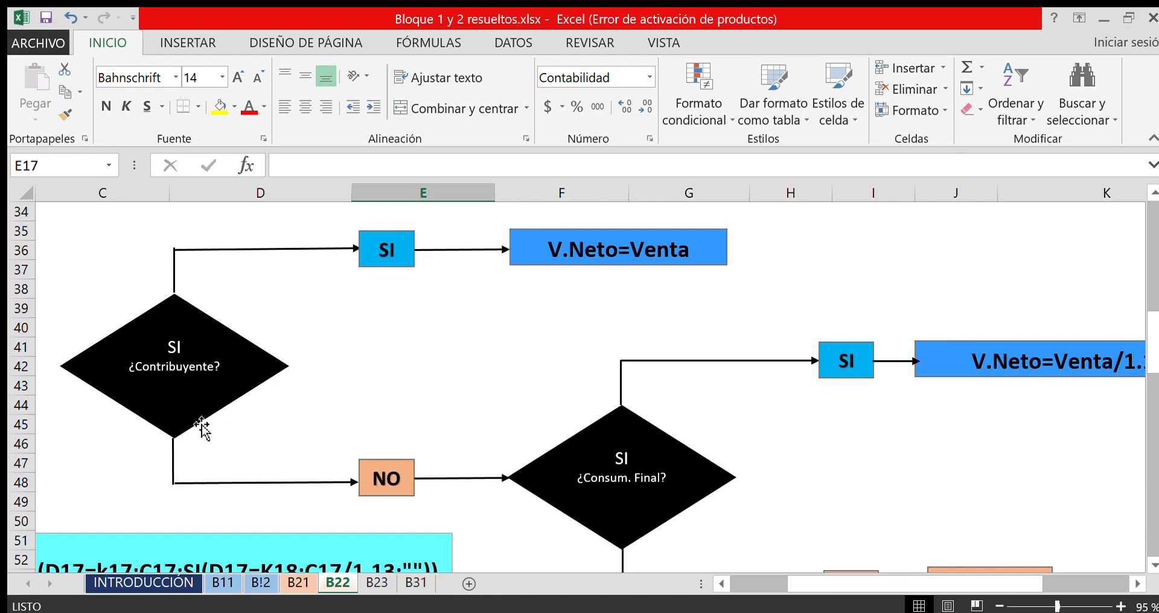
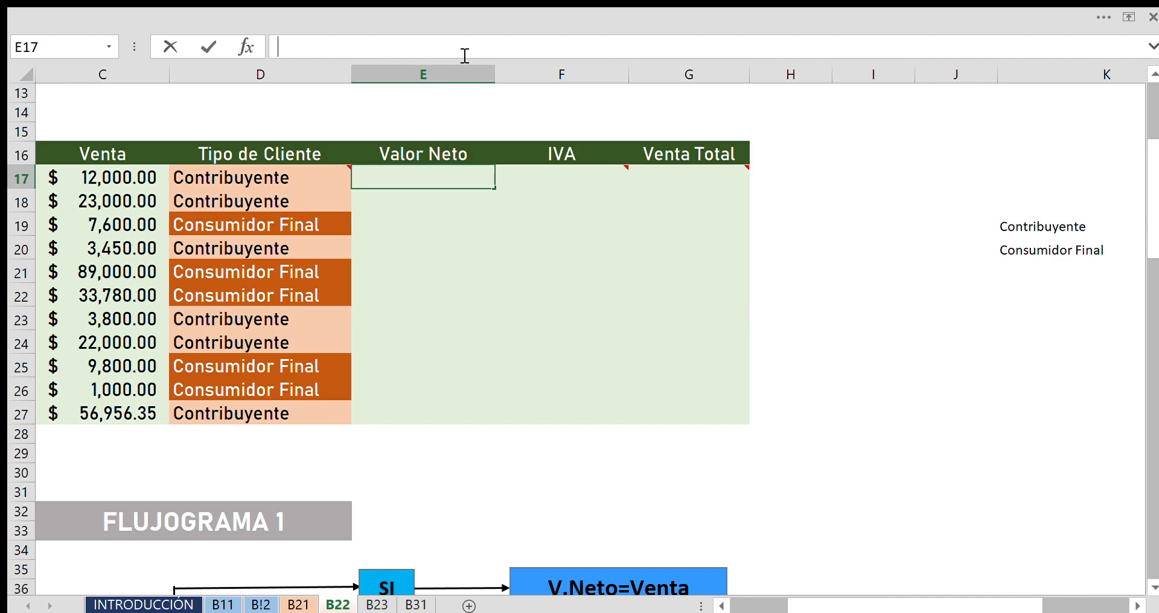
Start an SI formula in E17 that tests whether D17 equals K19.
text(=si)
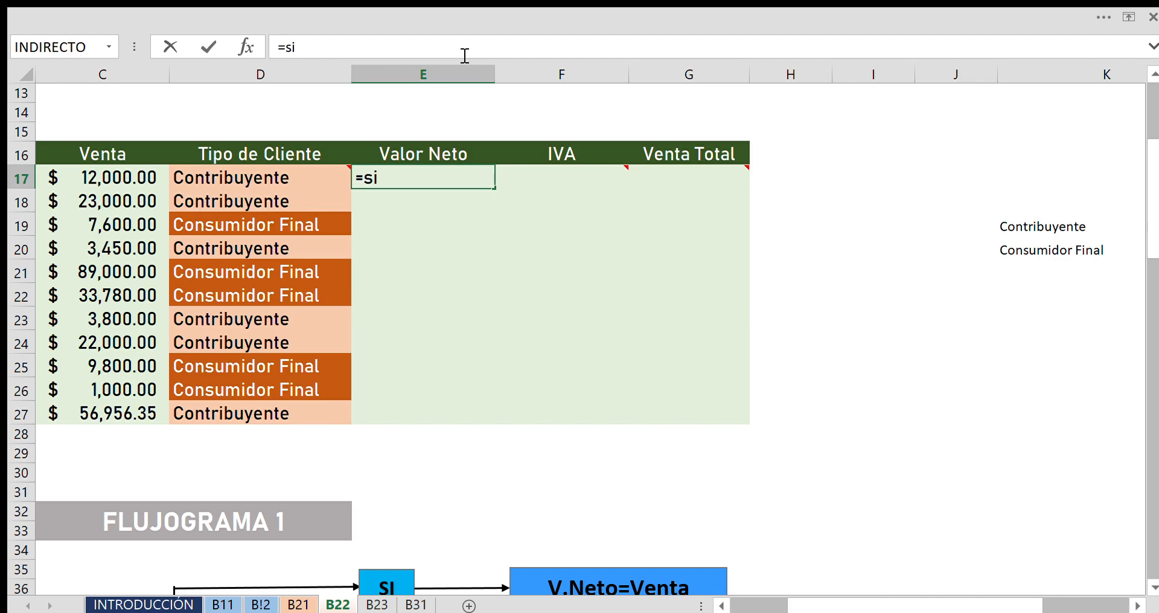
text(()
click(293, 176)
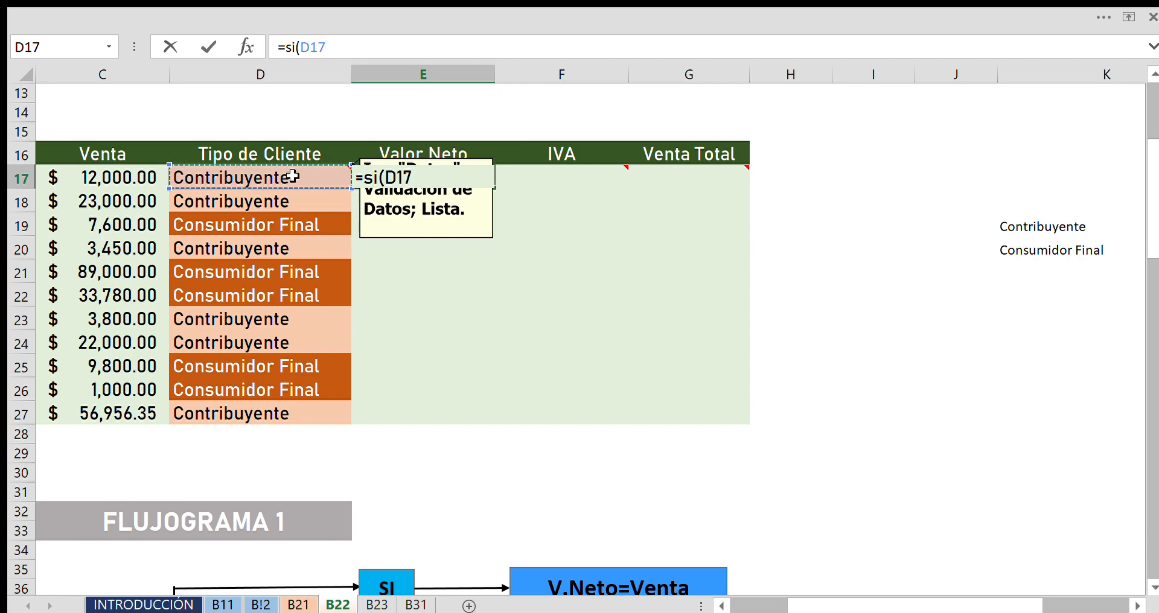
text(=)
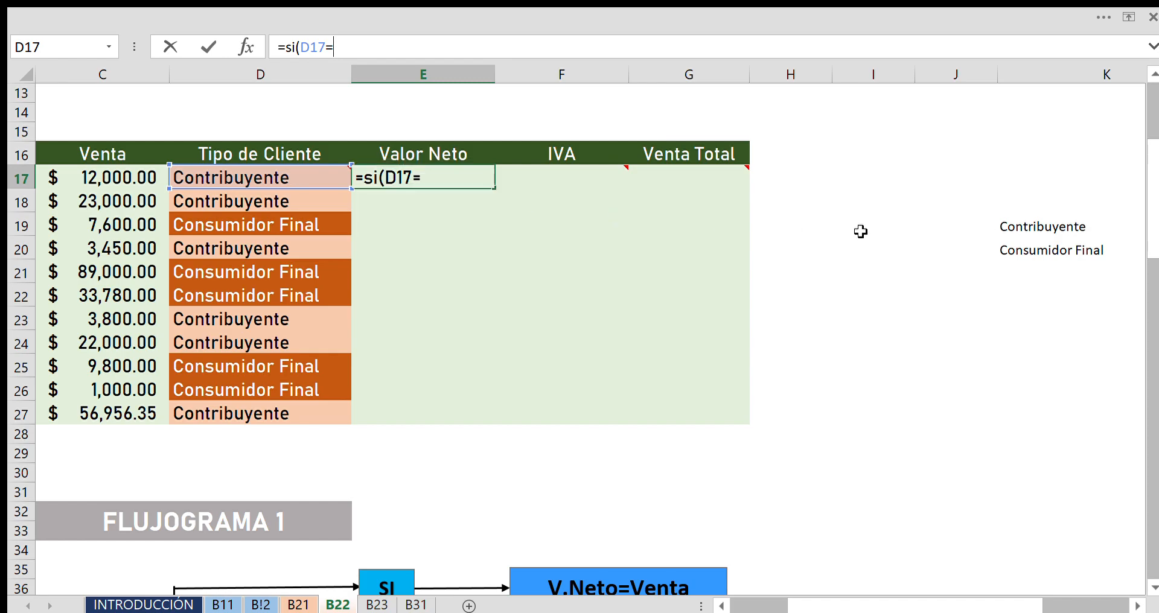
mouse_move(452, 182)
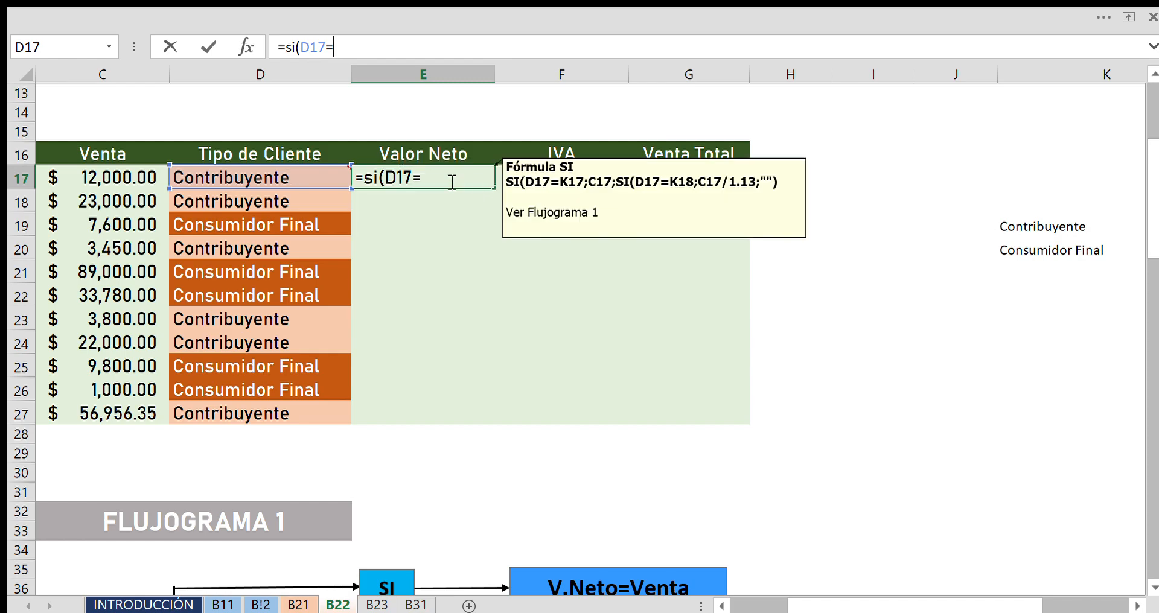
click(1008, 228)
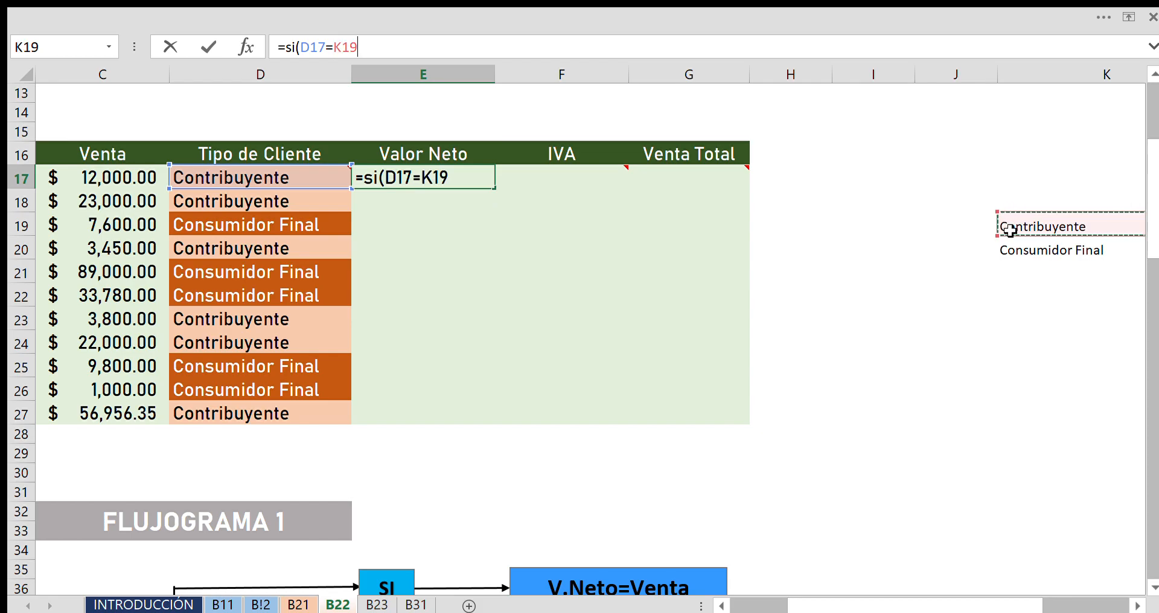
Complete the E17 formula so it returns C17 when the test is true and C17/1.13 otherwise.
text(;)
text(=)
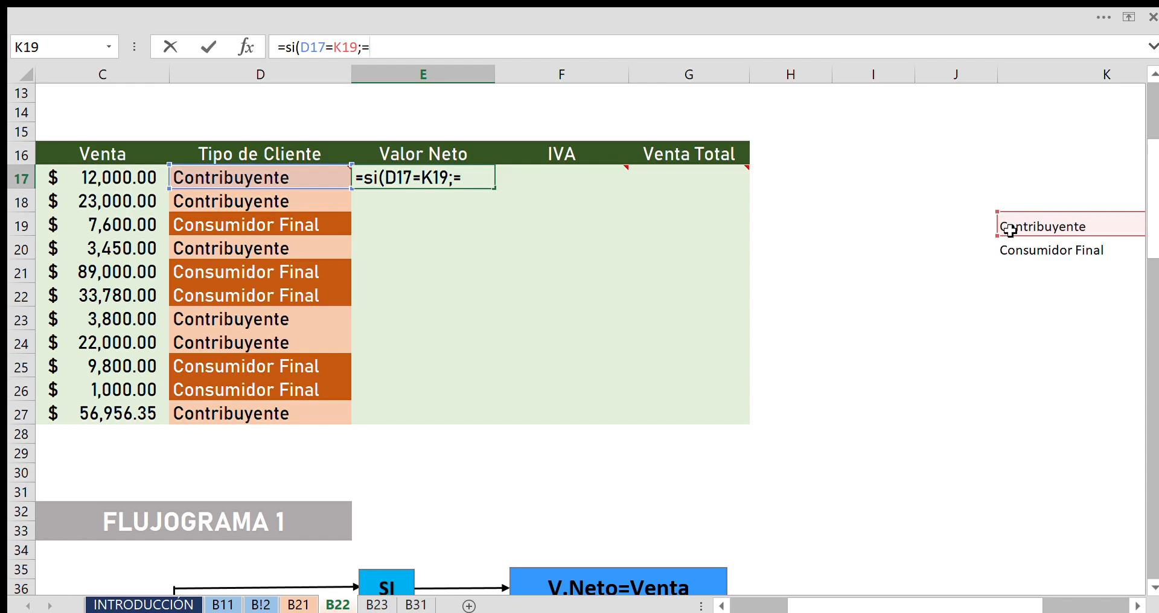
click(121, 181)
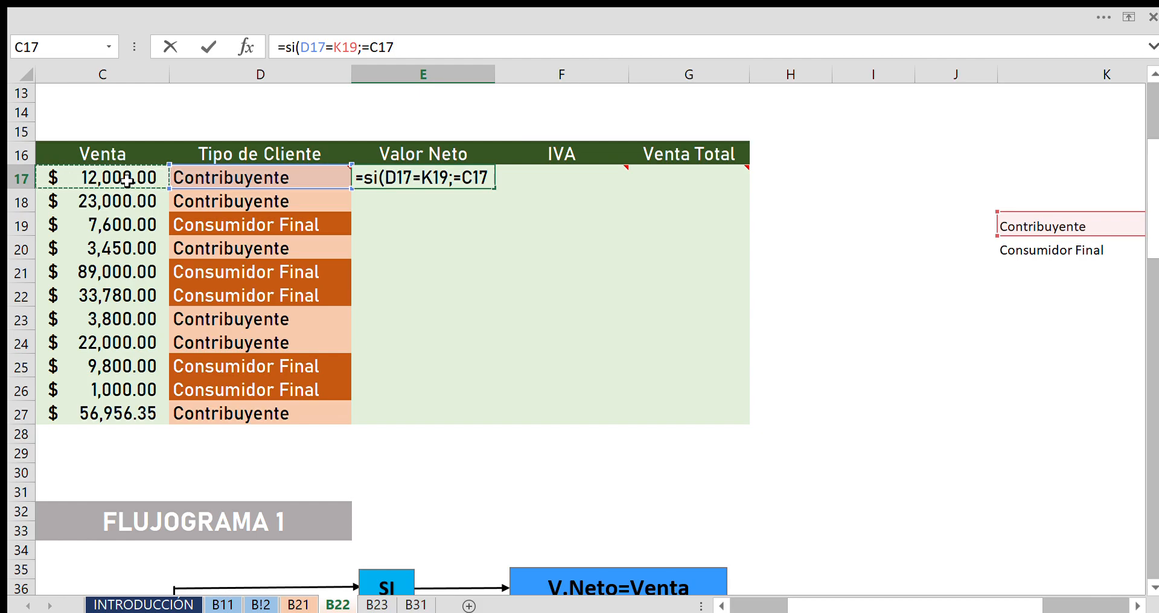
text(;)
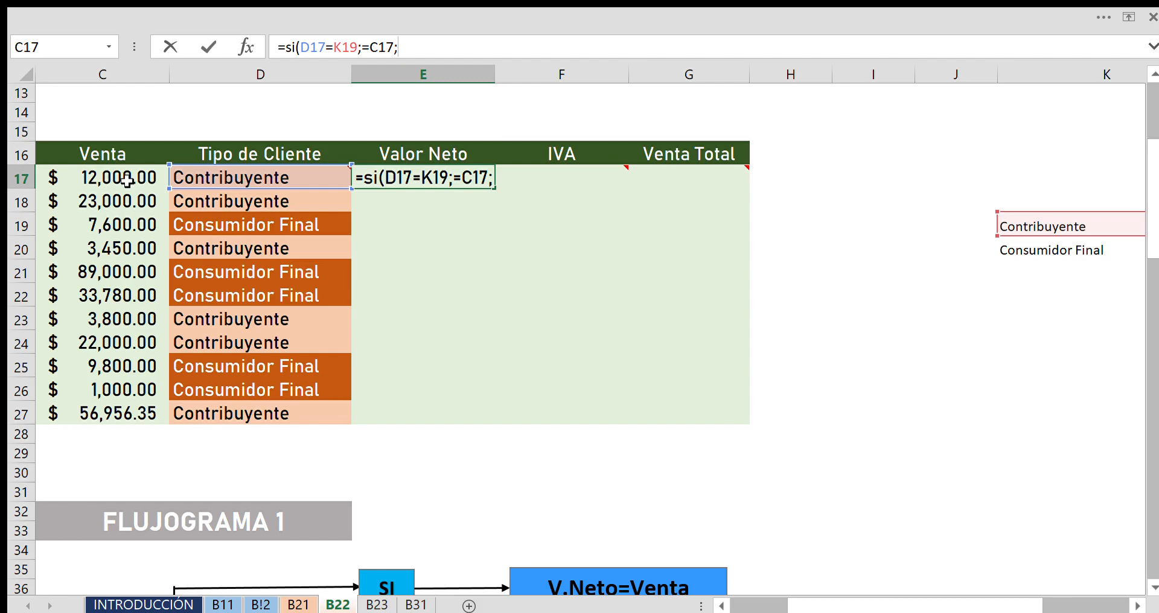
text(c)
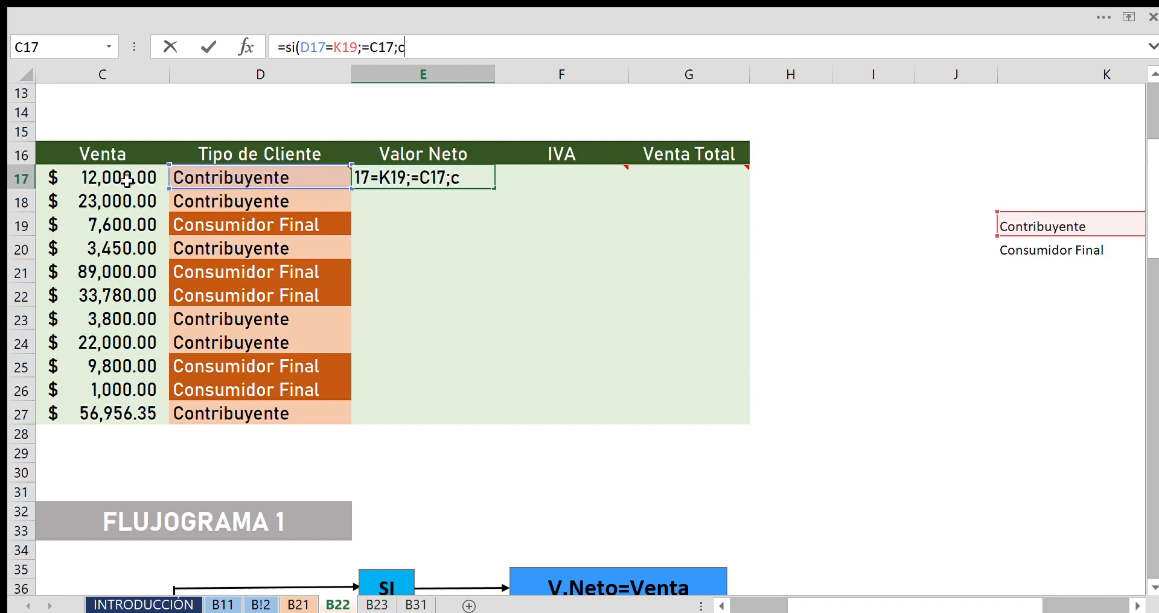
key(BackSpace)
key(BackSpace)
key(BackSpace)
key(BackSpace)
key(BackSpace)
key(BackSpace)
text(c17)
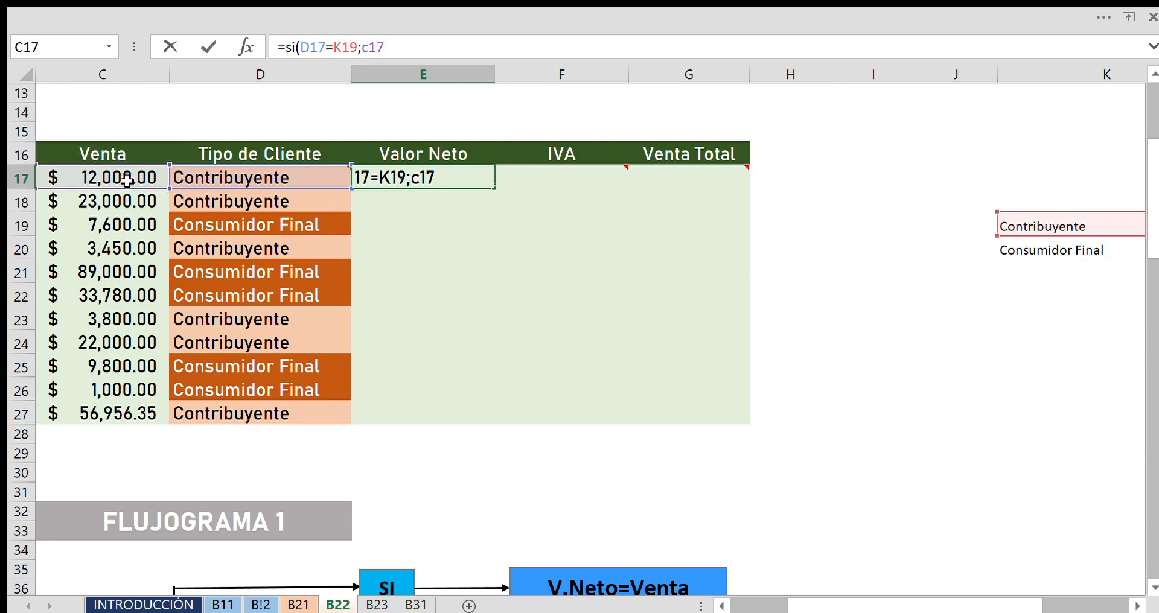
text(;c17/)
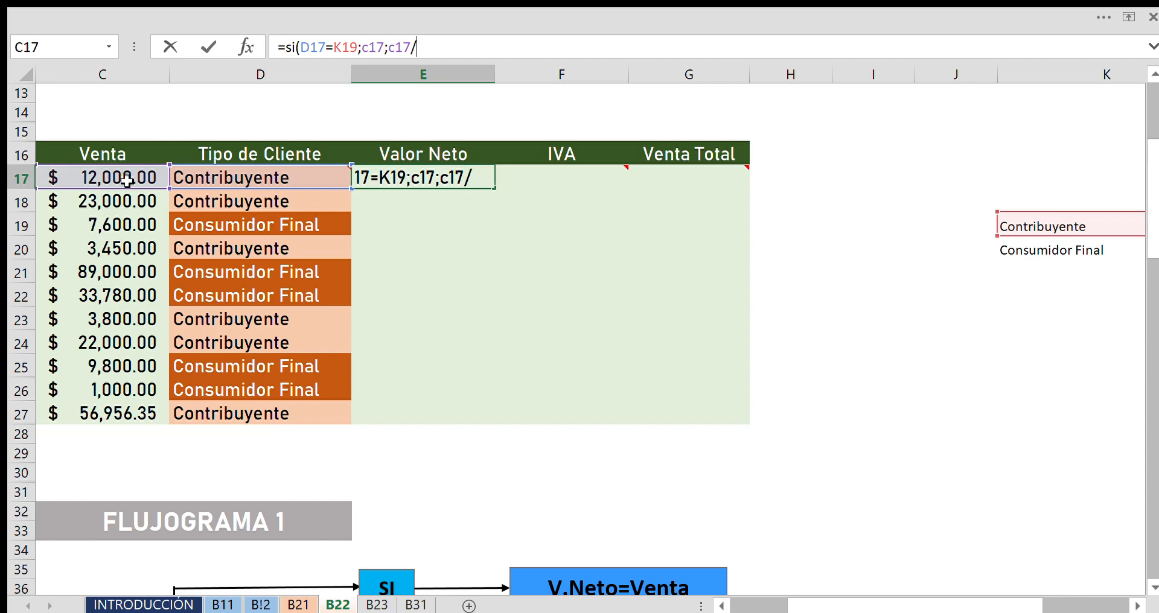
text(1.13)
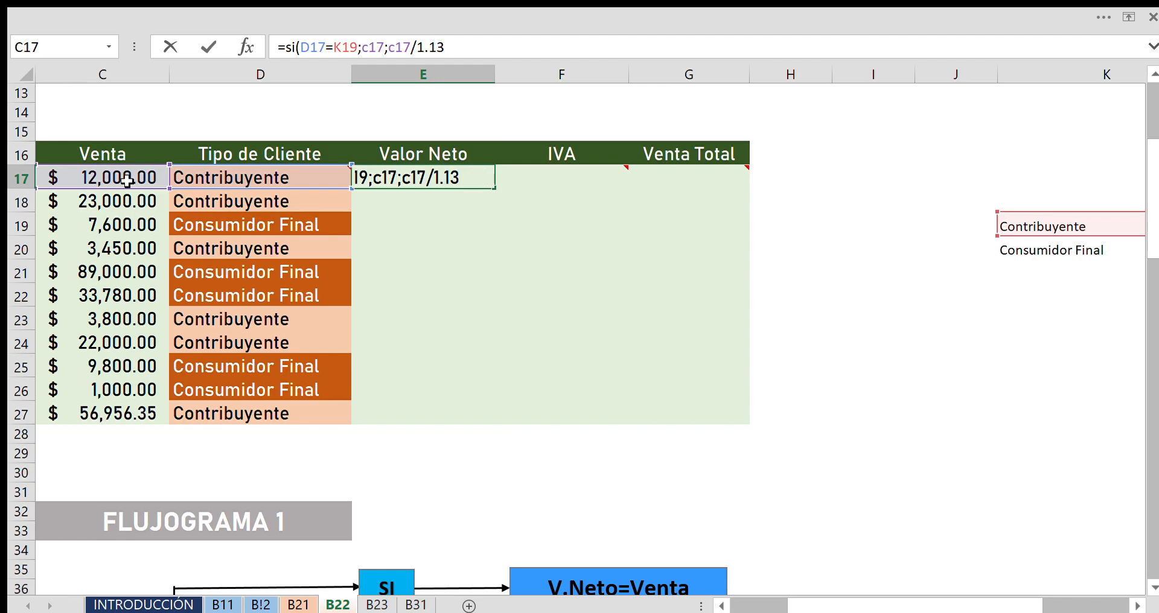
text())
key(Return)
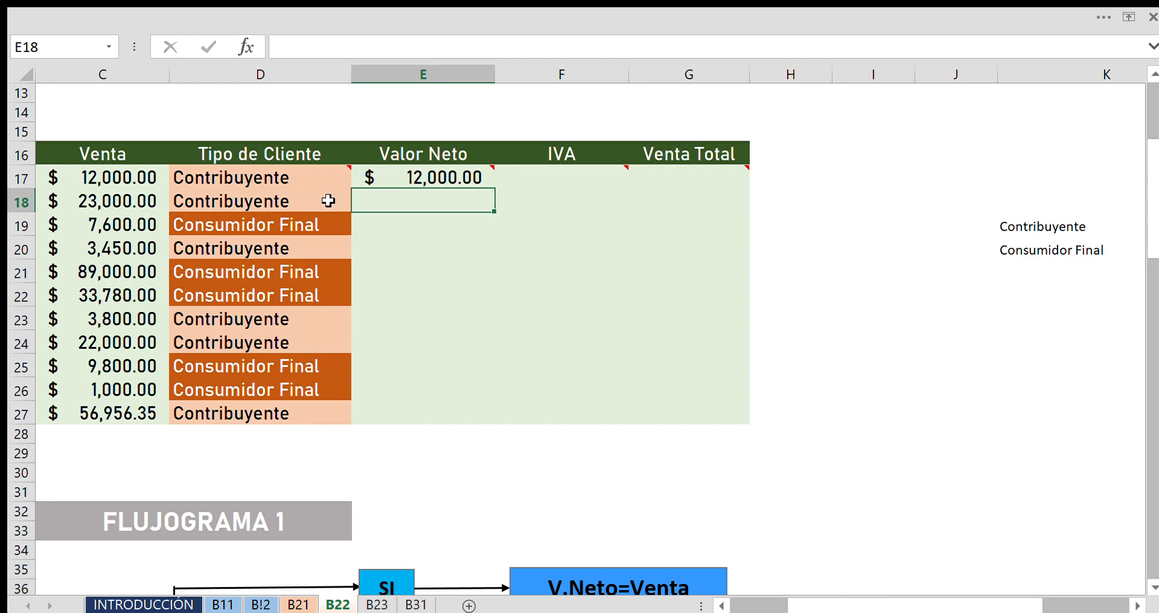
Test the E17 formula with D17 set to Consumidor Final and with D17 empty, restoring Contribuyente at the end.
click(473, 178)
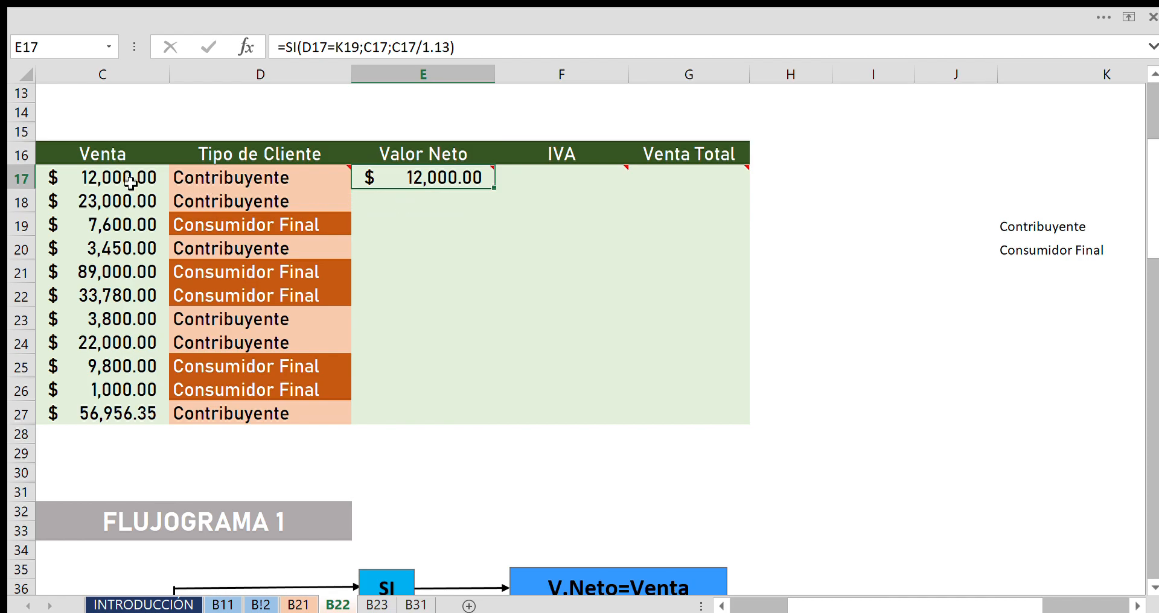
click(330, 178)
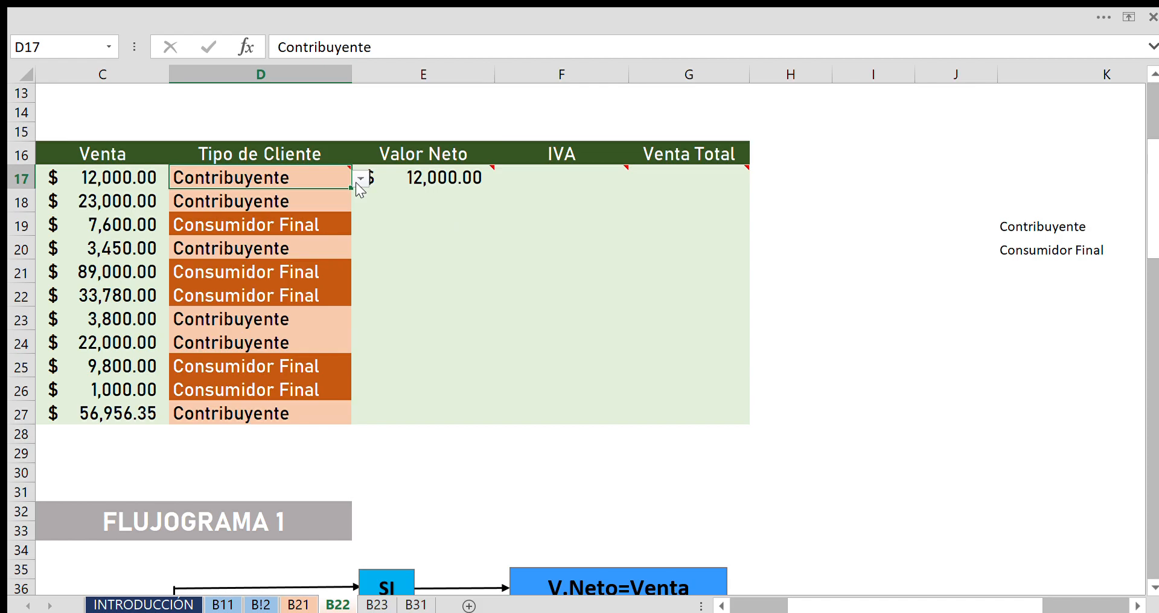
click(335, 216)
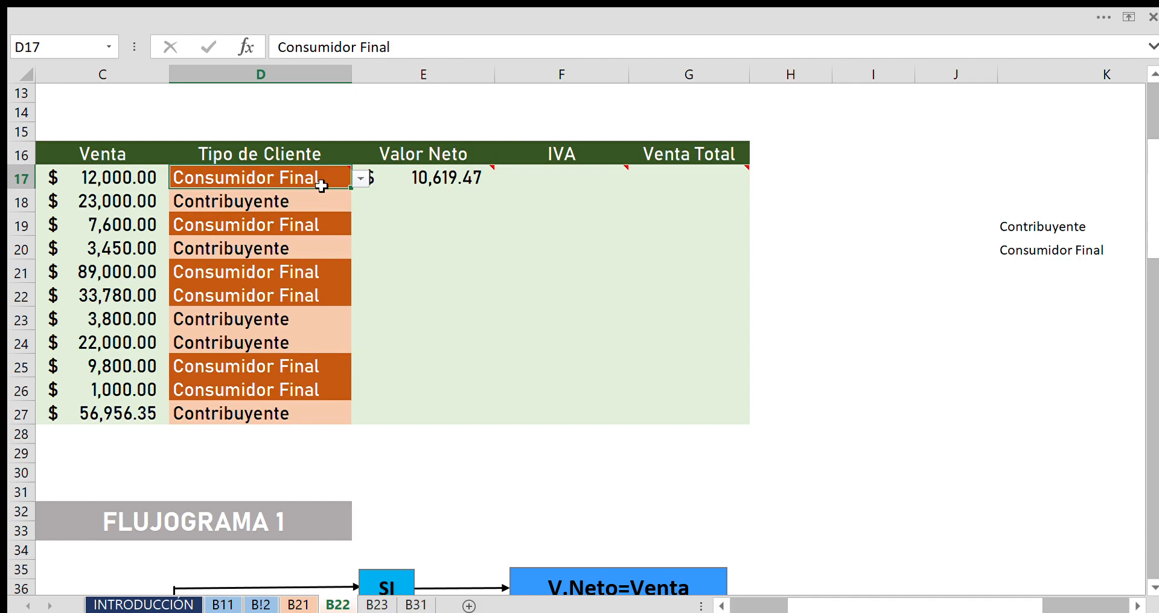
mouse_move(316, 176)
key(Delete)
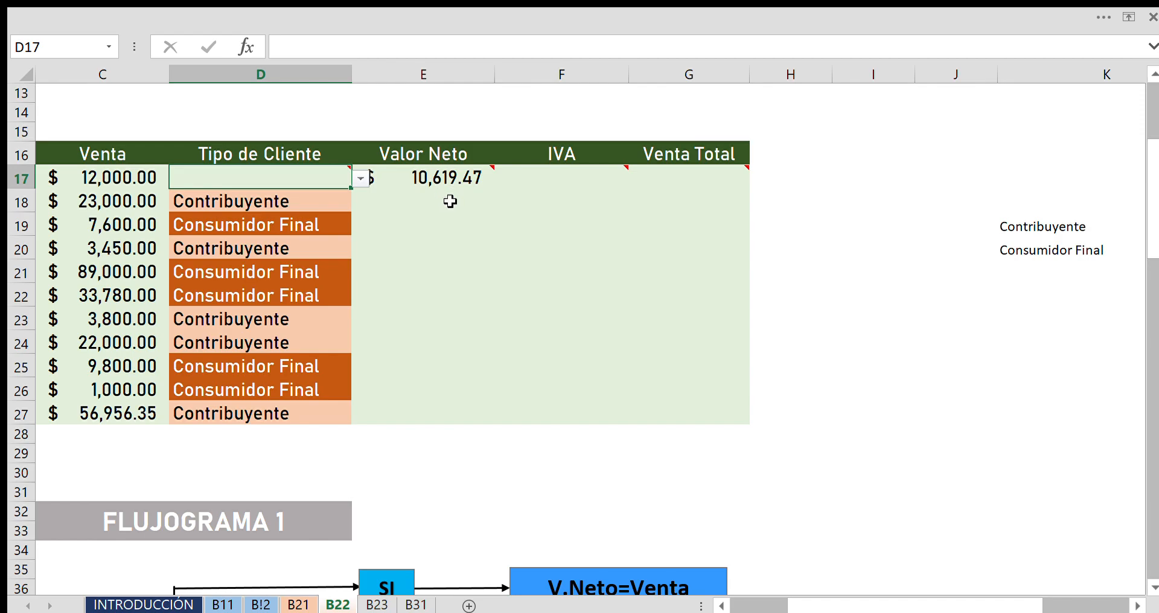
mouse_move(243, 171)
click(312, 205)
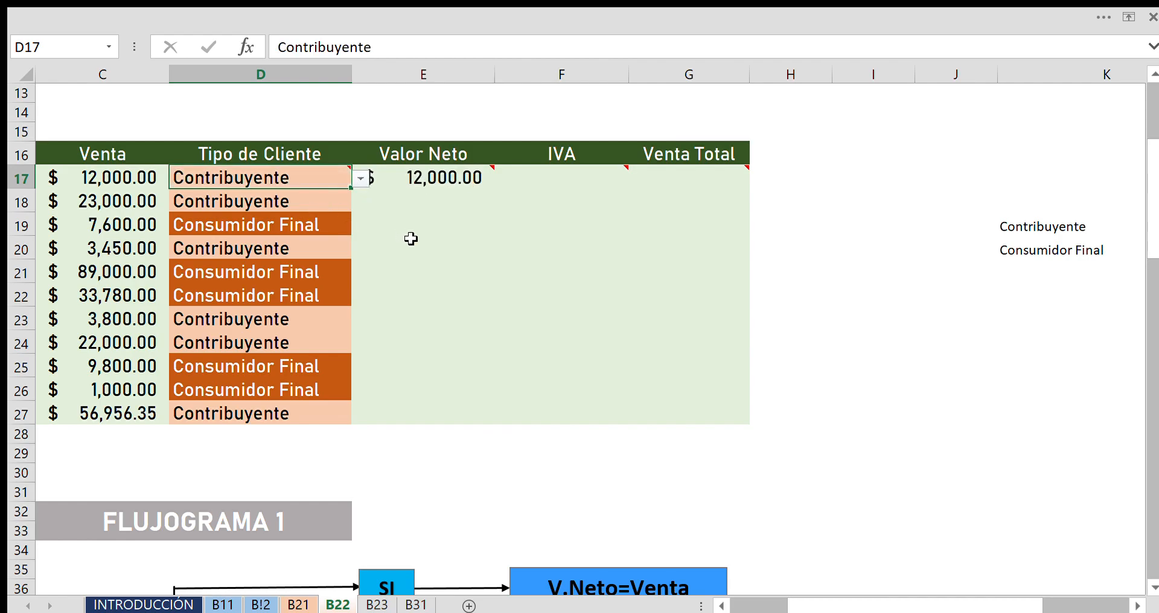
Delete the whole single-condition SI formula from E17.
click(414, 241)
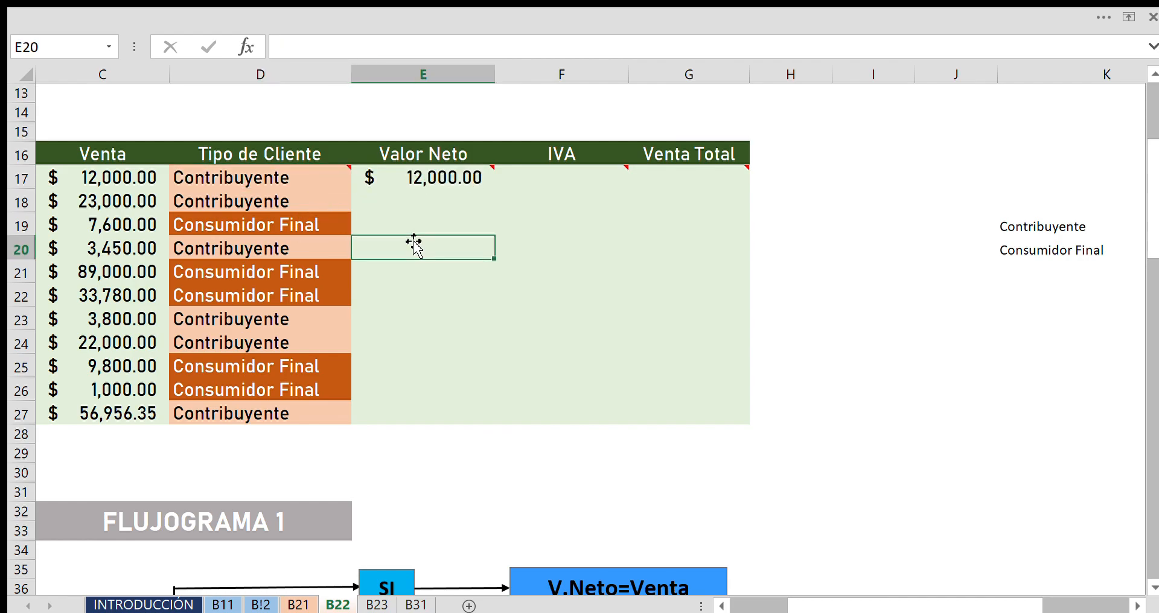
click(427, 184)
click(505, 52)
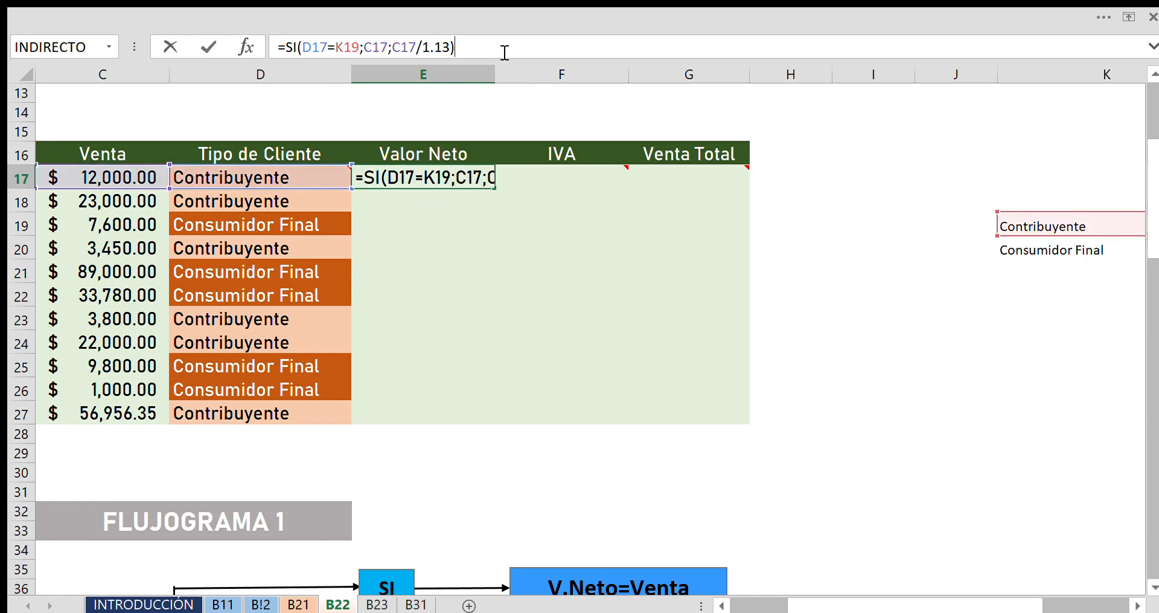
key(BackSpace)
key(BackSpace)
key(BackSpace)
key(BackSpace)
key(BackSpace)
key(BackSpace)
key(BackSpace)
key(BackSpace)
key(BackSpace)
key(BackSpace)
key(BackSpace)
key(BackSpace)
key(BackSpace)
key(BackSpace)
key(BackSpace)
key(BackSpace)
key(BackSpace)
key(BackSpace)
key(BackSpace)
key(BackSpace)
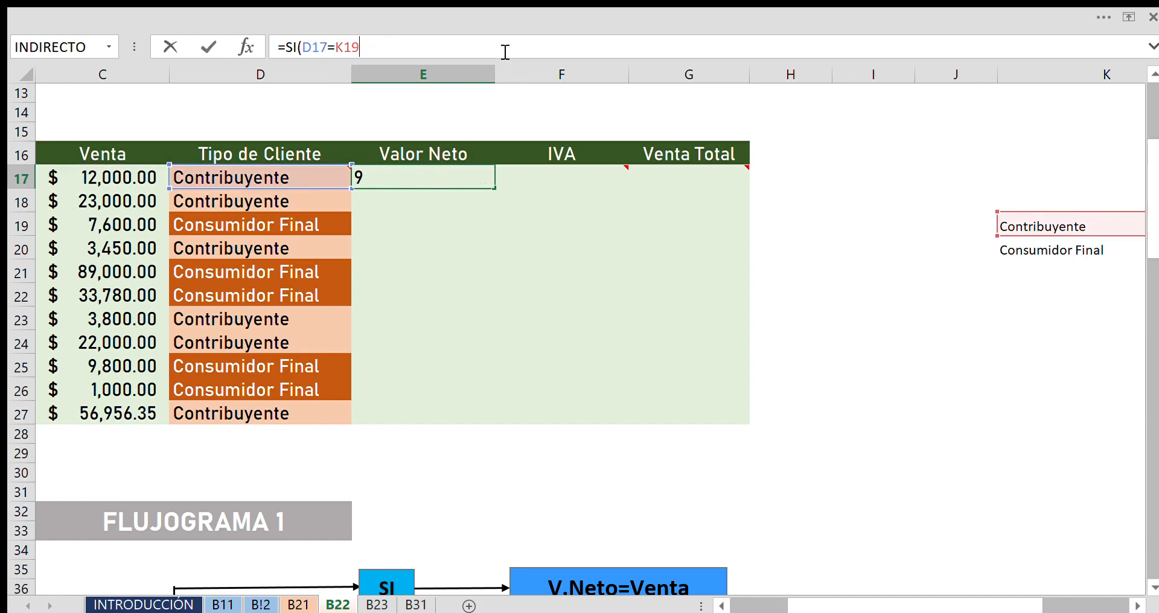
key(BackSpace)
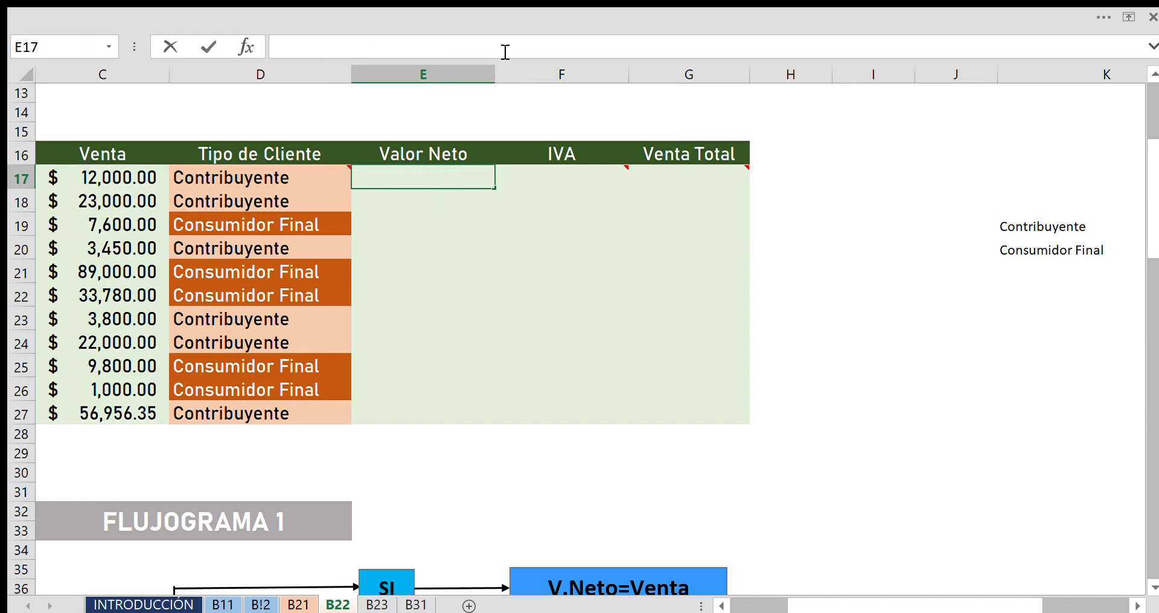
Start a new SI formula in E17 that returns C17 when D17 equals the absolute reference $K$19.
text(=si)
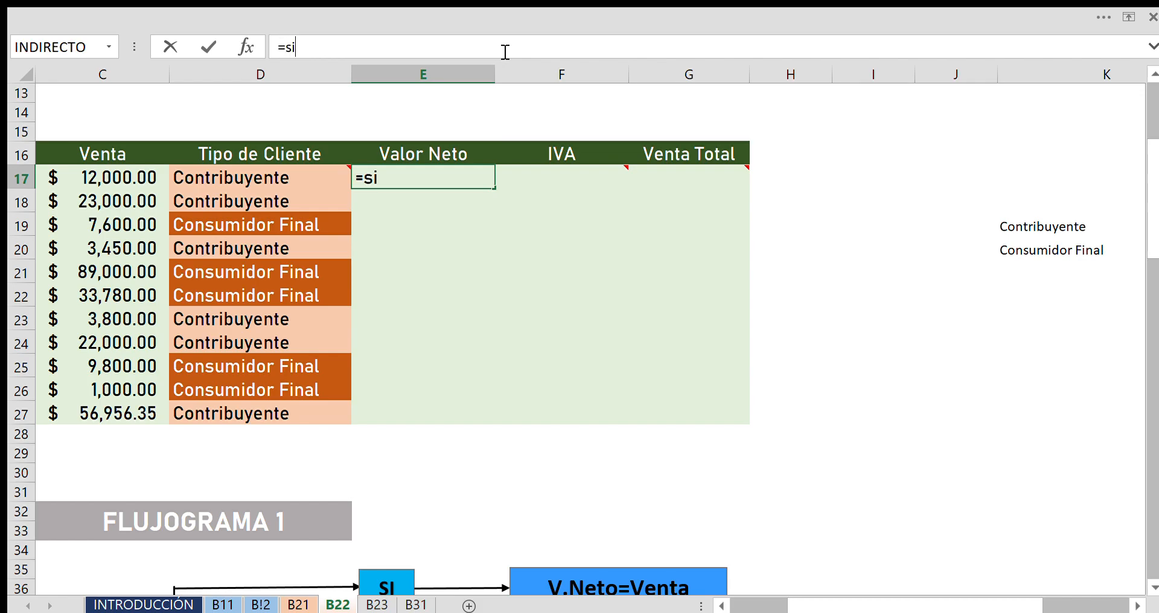
text(()
click(264, 177)
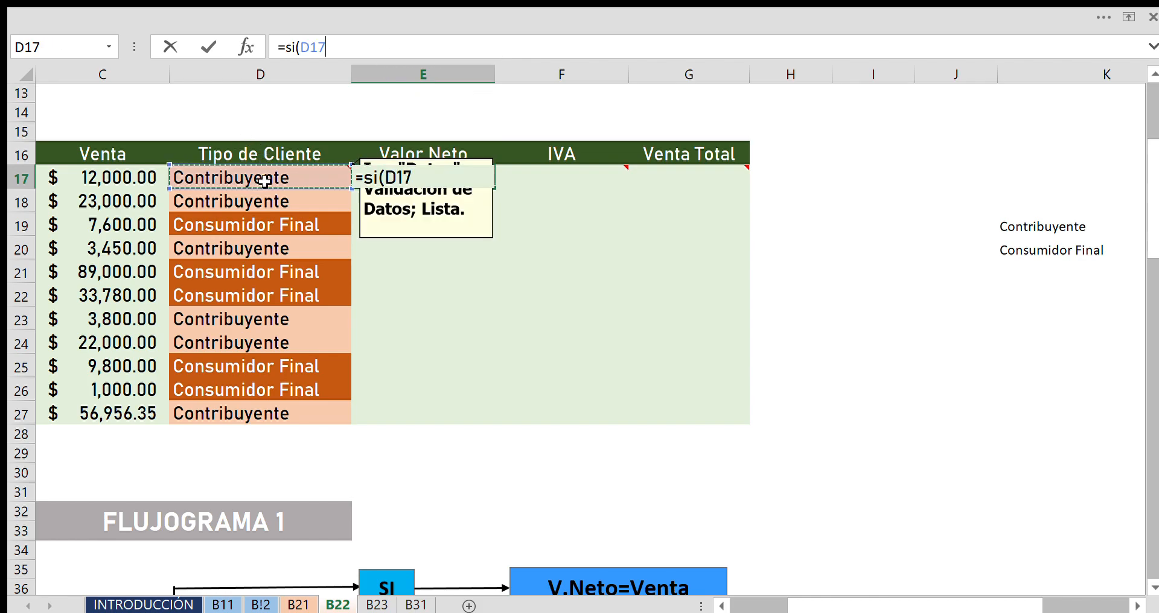
text(=)
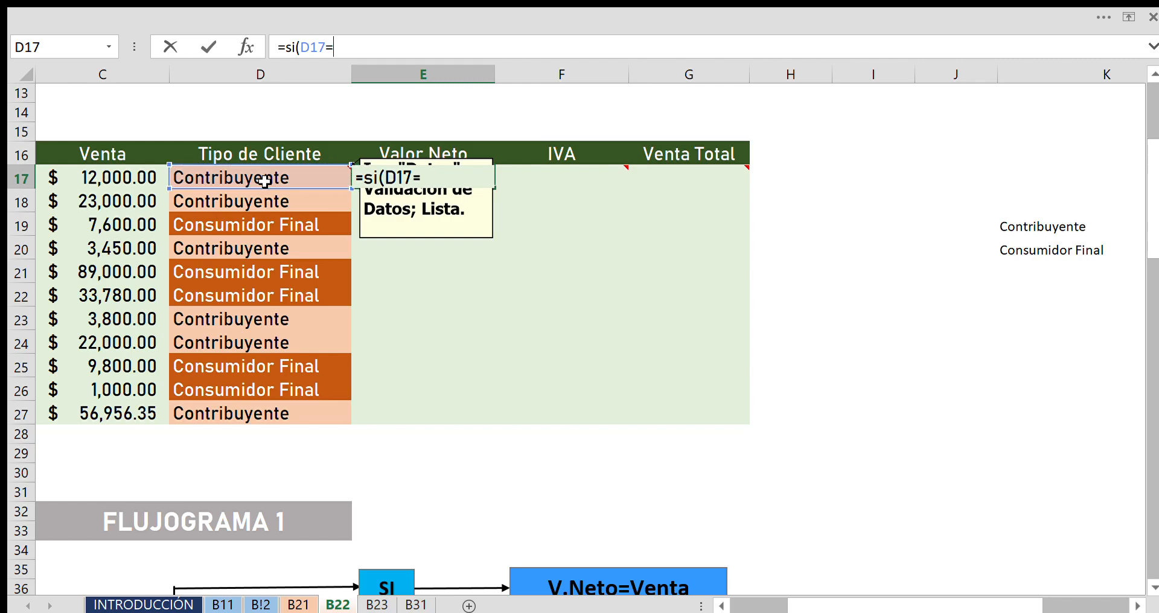
click(1068, 229)
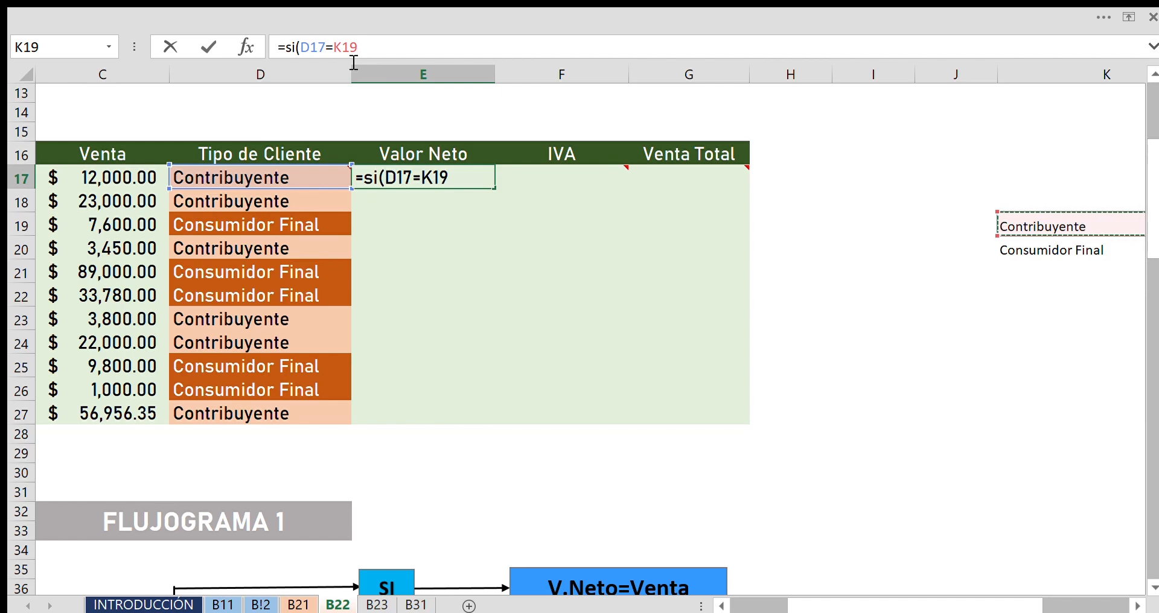
click(338, 53)
text($)
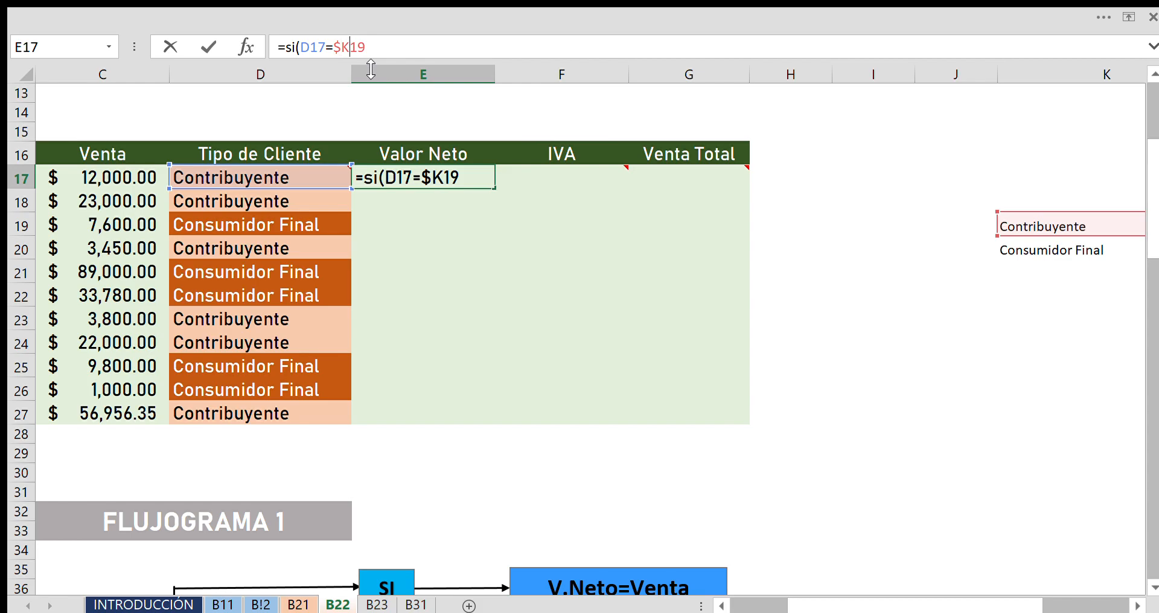
key(Right)
text($)
click(401, 55)
text(;)
text(c17;)
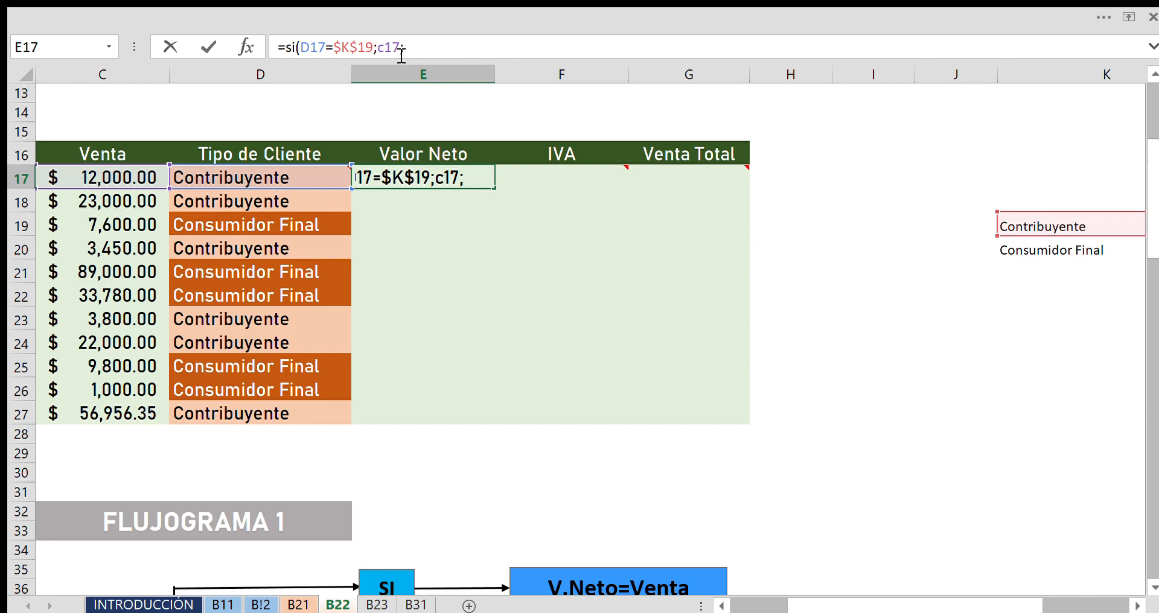
Nest a second SI as the false argument, testing whether D17 equals the absolute reference $K$20.
text(si()
click(297, 180)
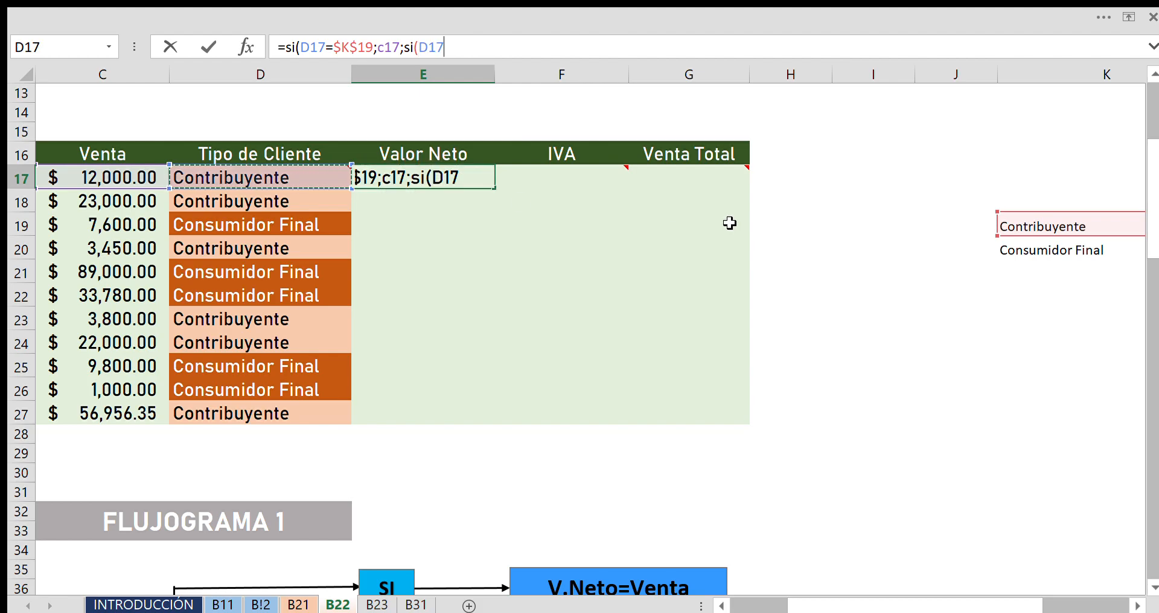
text(=)
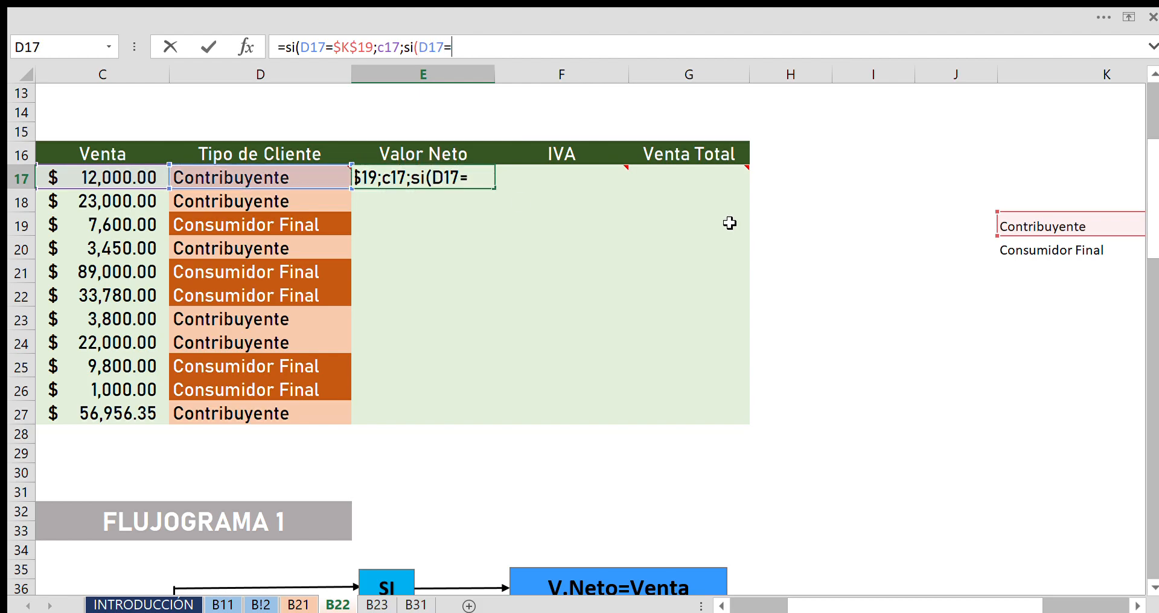
click(1087, 250)
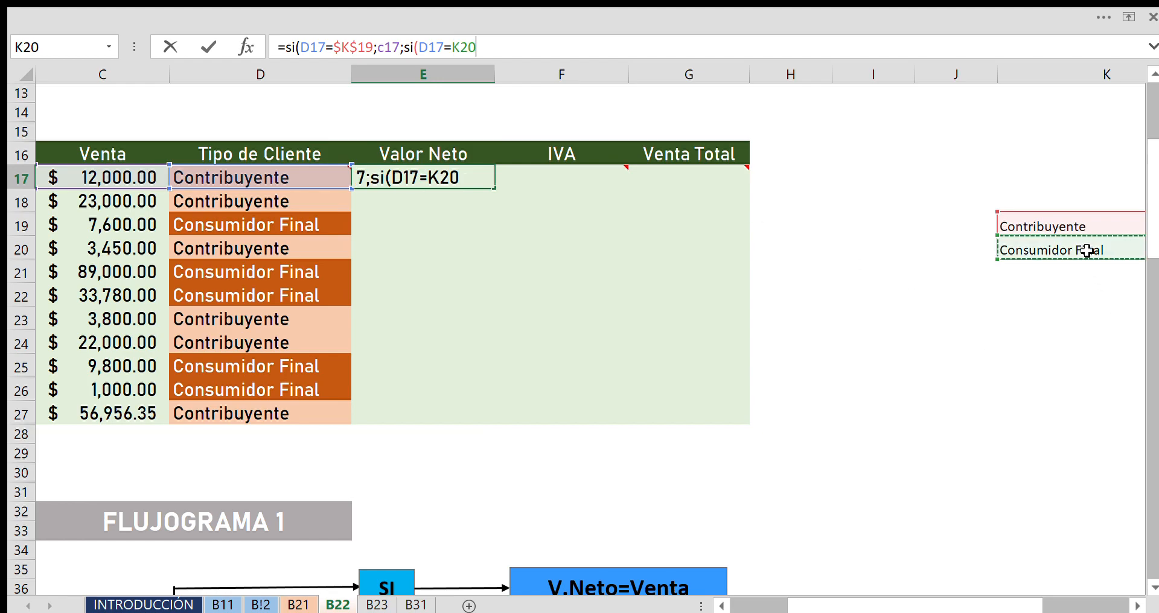
click(454, 47)
text($)
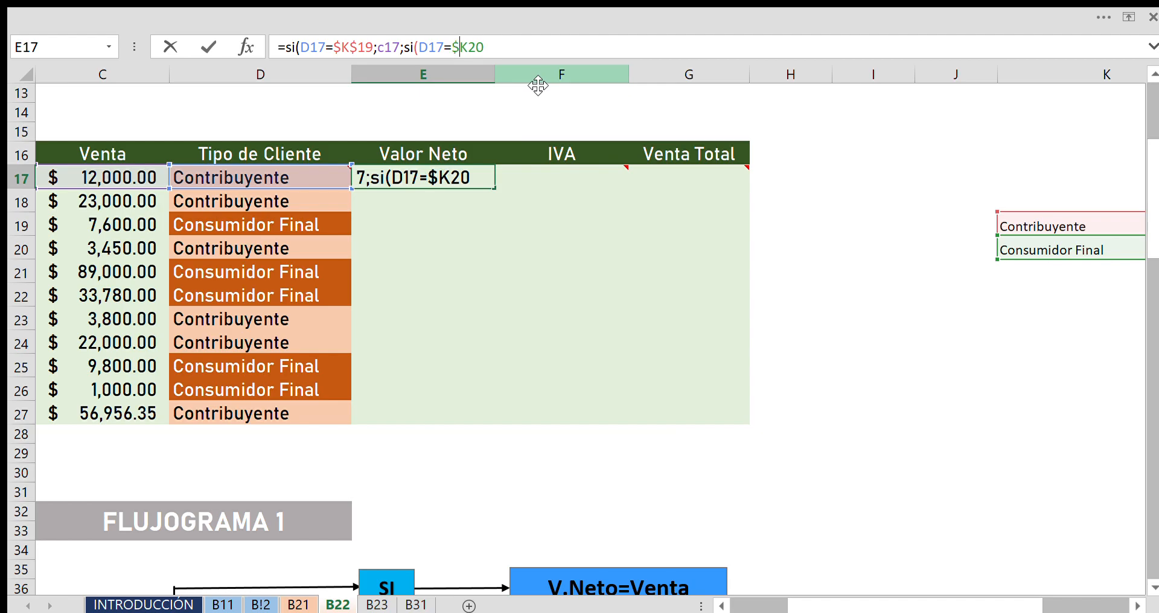
click(467, 47)
text($)
Finish the nested SI with C17/1.13 when true and "" when false, and enter the formula in E17.
click(514, 48)
text(;c17)
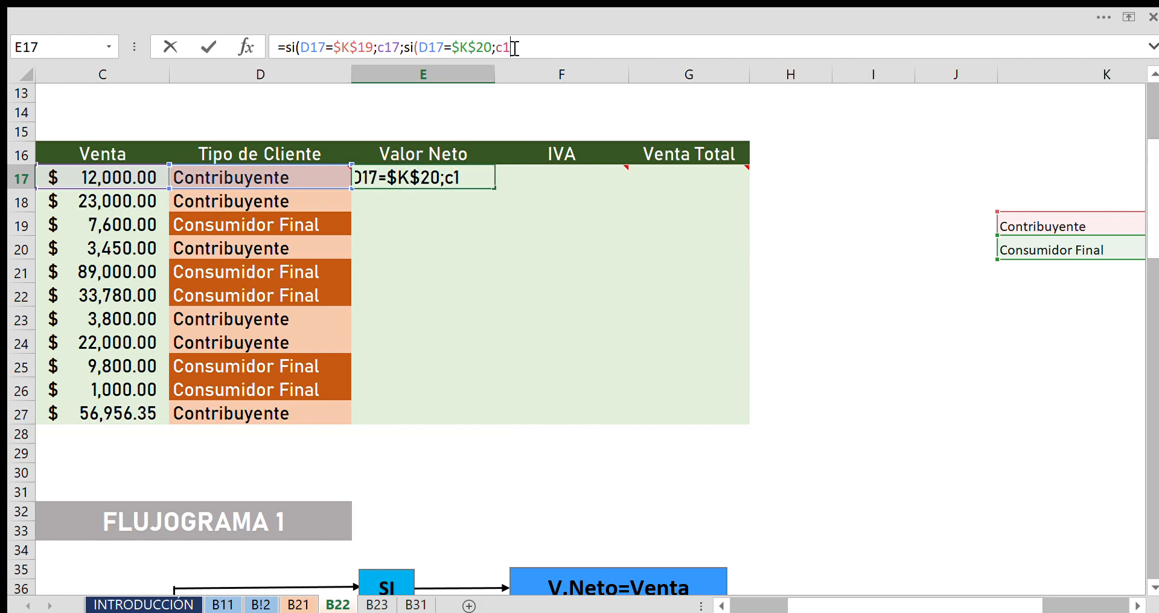
text(/1.13)
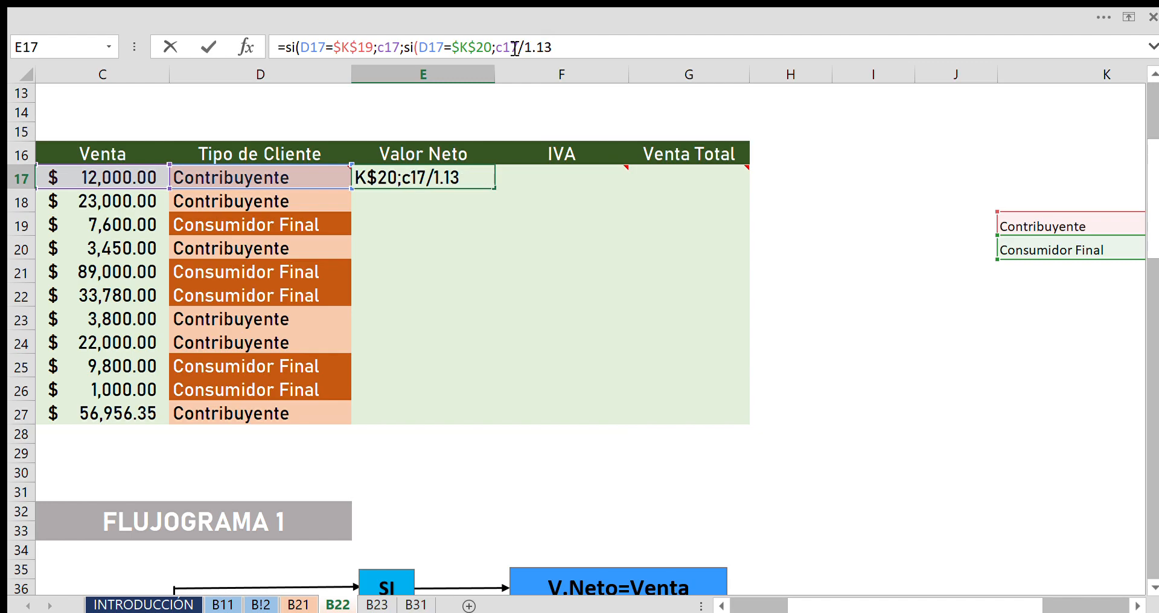
text(;"")
text()))
key(Return)
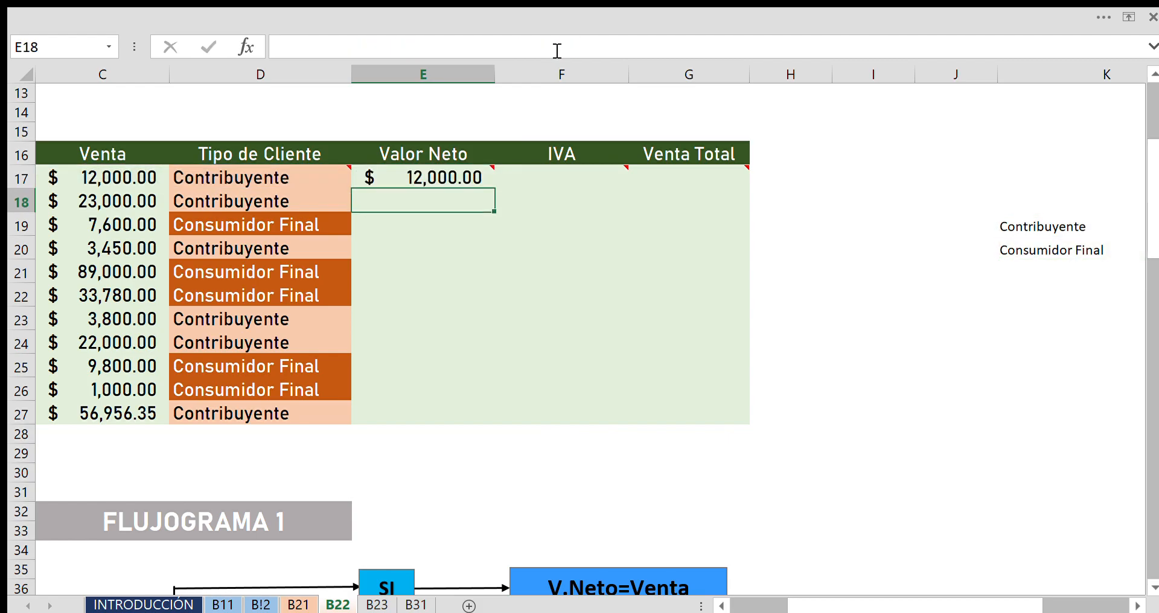
Test the Valor Neto formula by switching D17 to Consumidor Final, clearing it, and restoring Contribuyente.
click(384, 182)
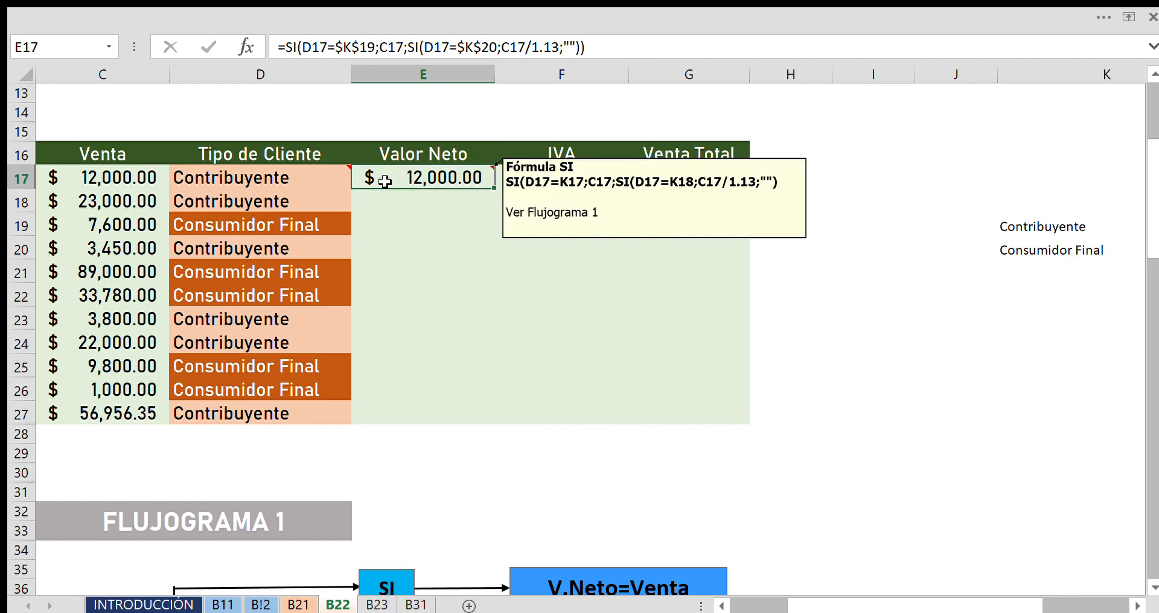
click(328, 185)
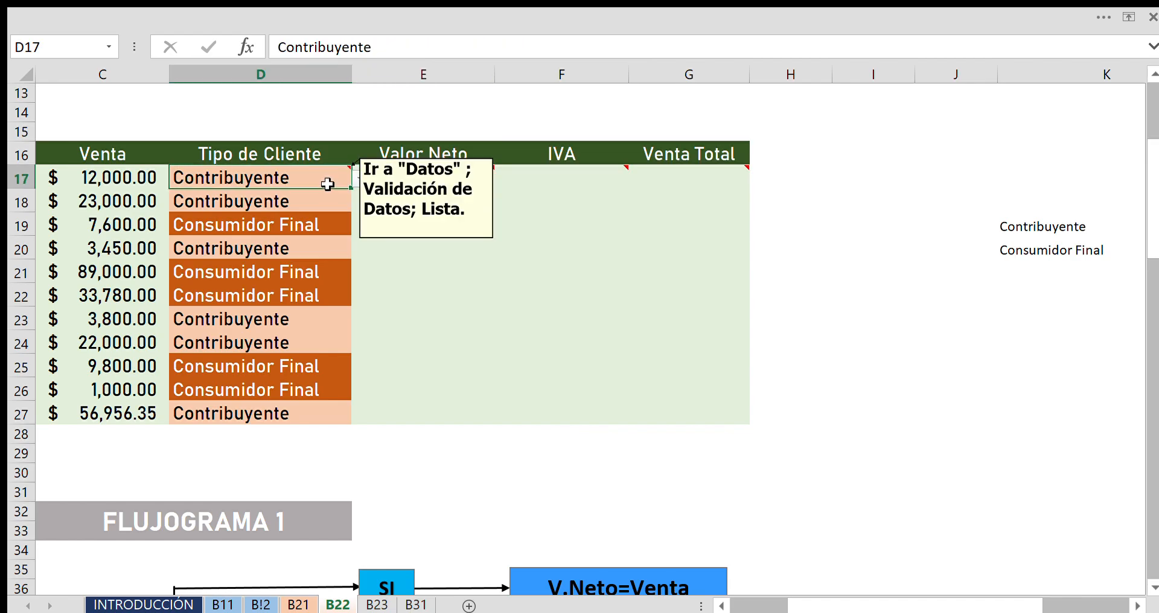
click(339, 215)
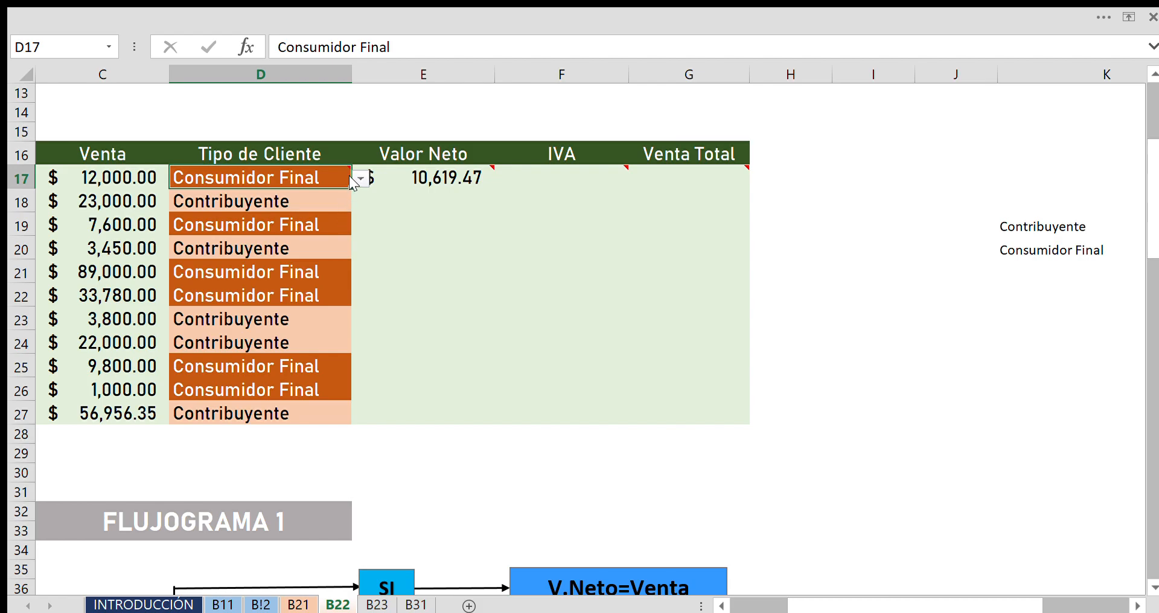
key(Delete)
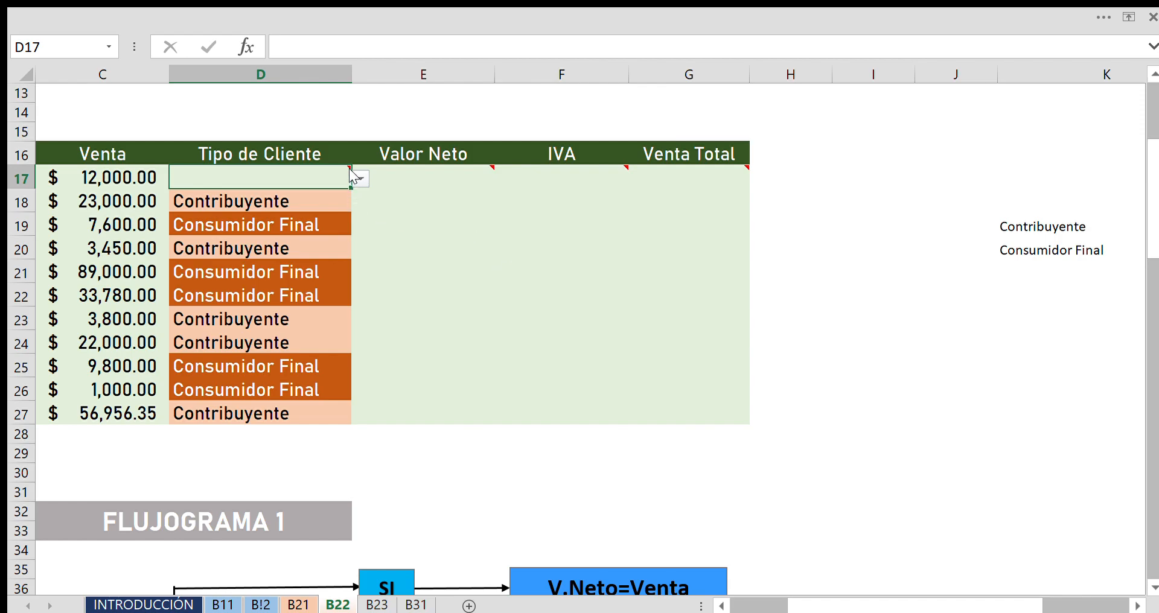
click(317, 200)
click(427, 253)
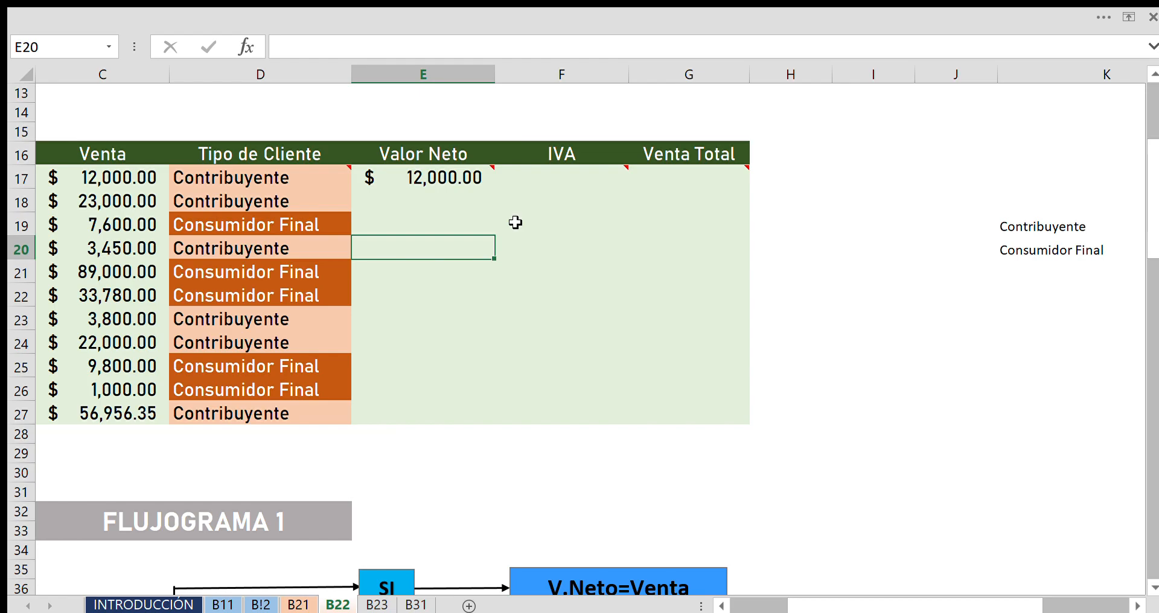
click(559, 172)
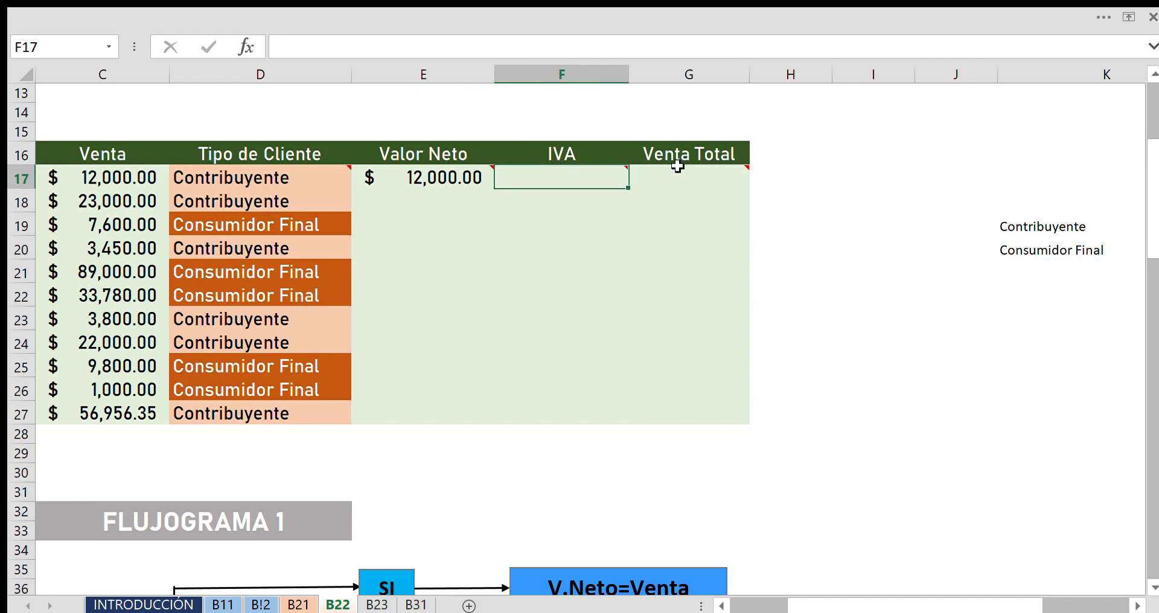
click(674, 175)
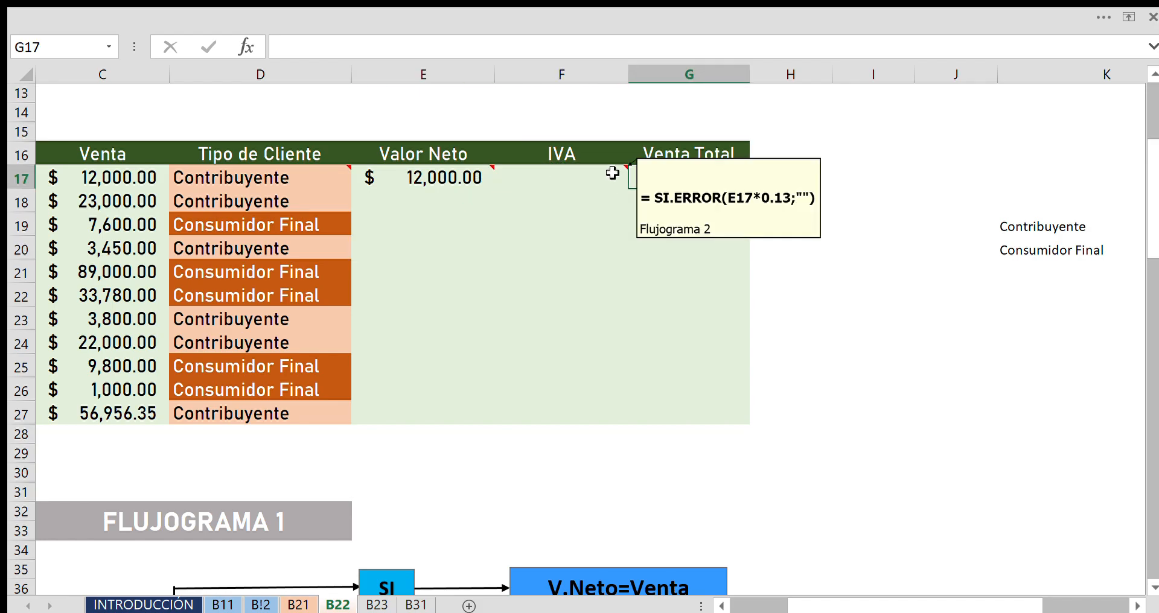
click(607, 118)
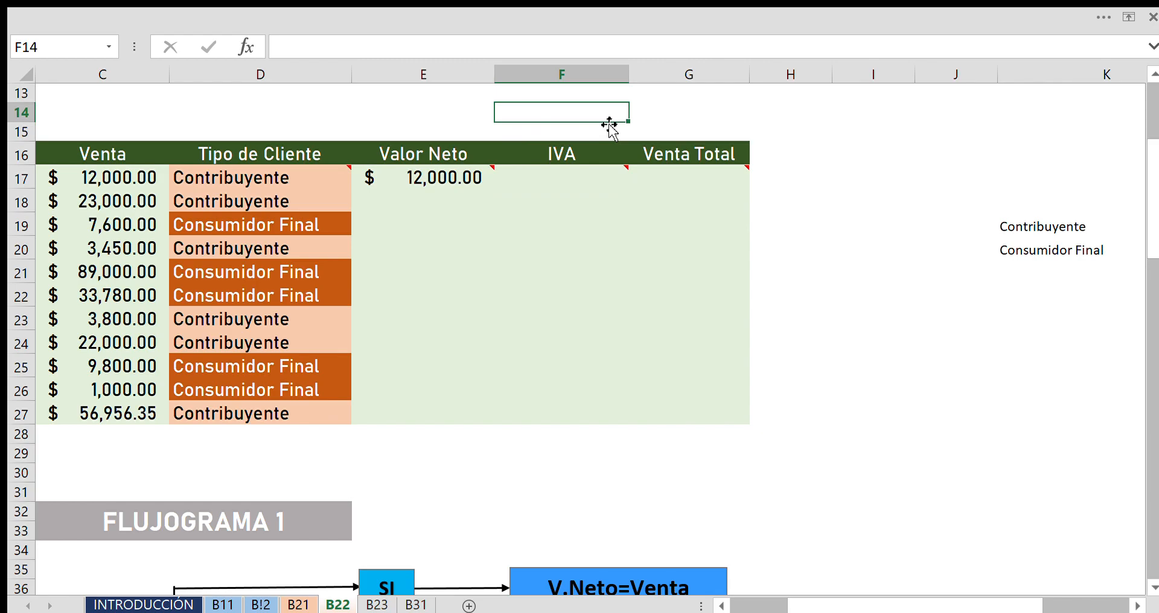
click(592, 177)
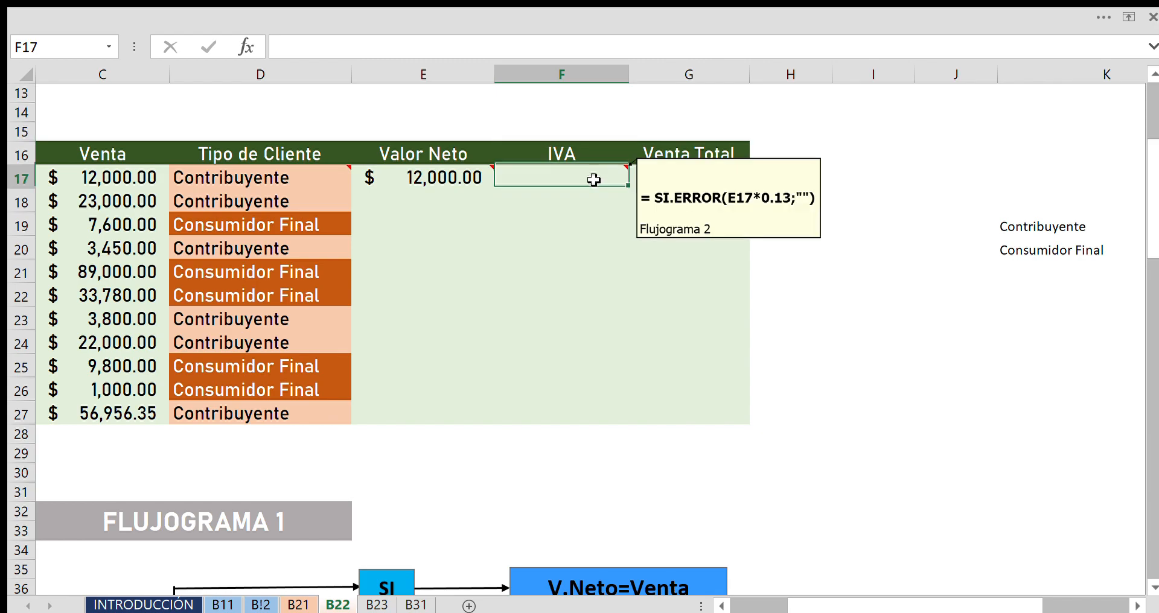
mouse_move(452, 184)
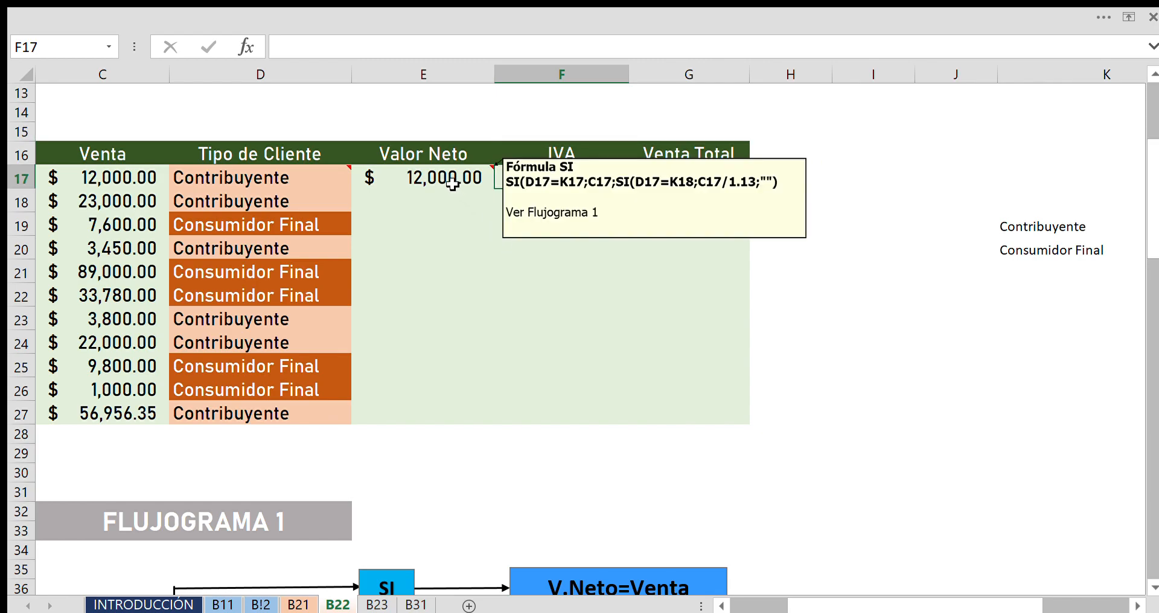
click(452, 184)
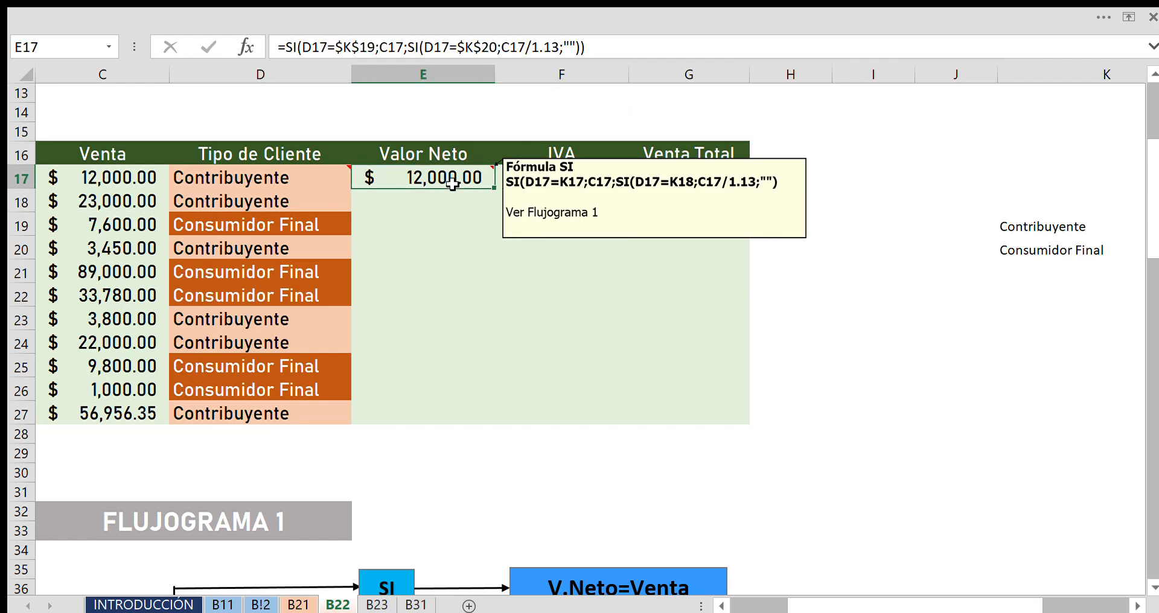
Calculate the IVA in F17 with the formula =E17*0.13.
click(573, 188)
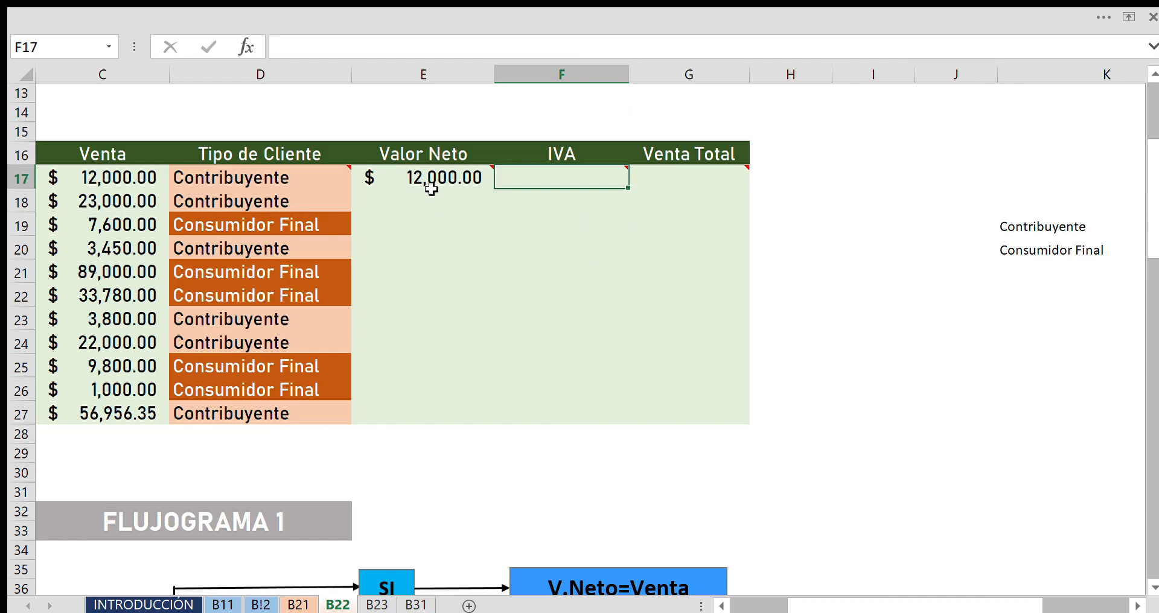
mouse_move(430, 187)
text(=)
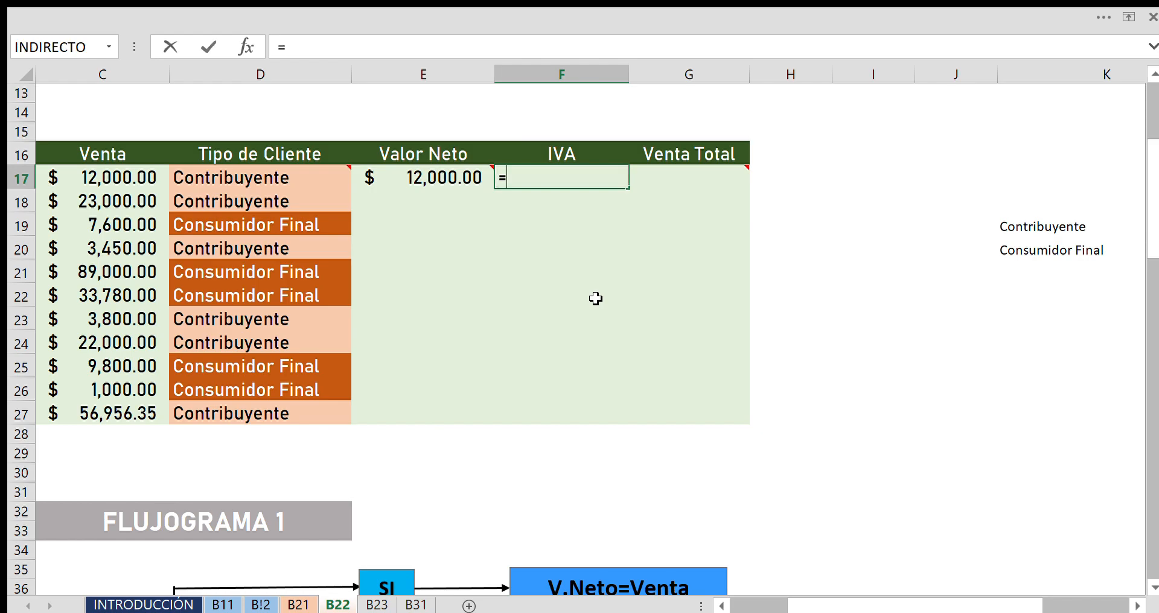
click(458, 186)
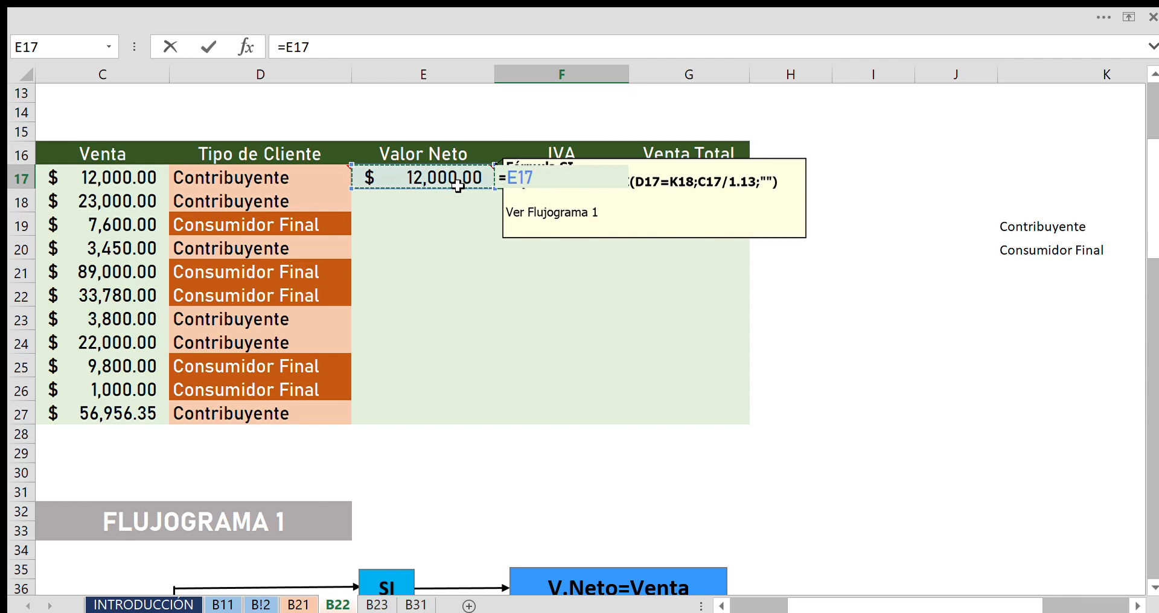
text(*)
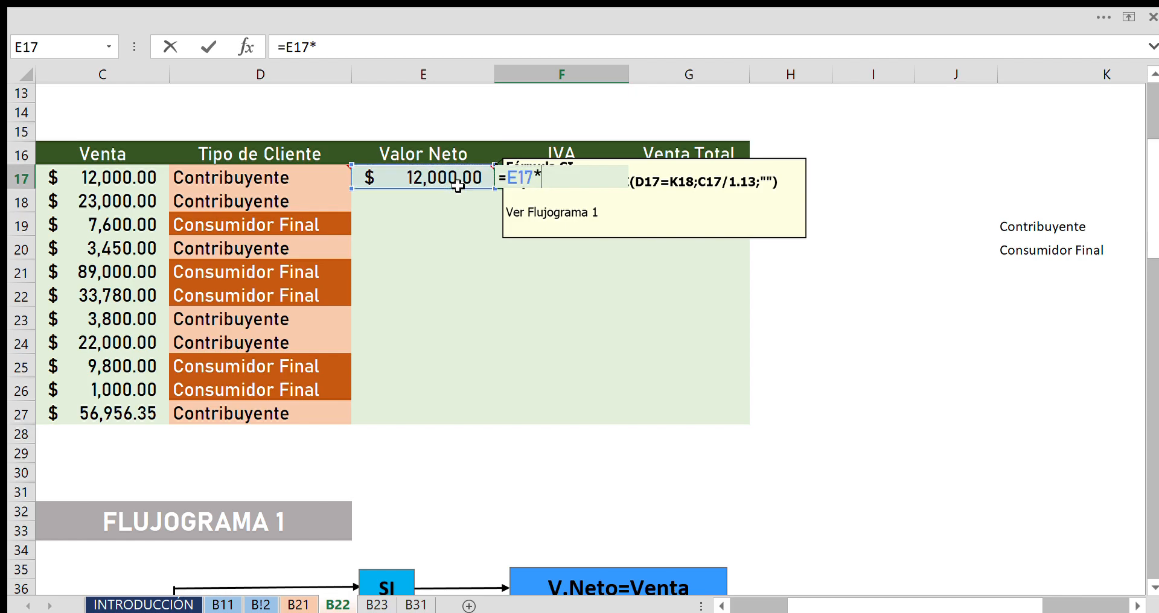
text(0.13)
key(Return)
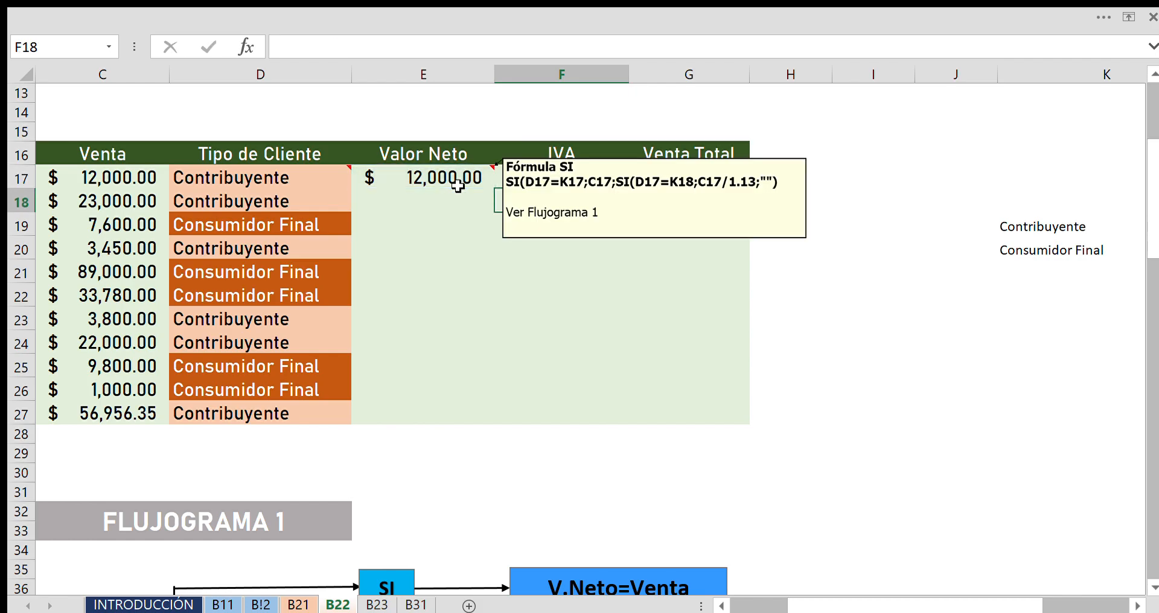
click(900, 298)
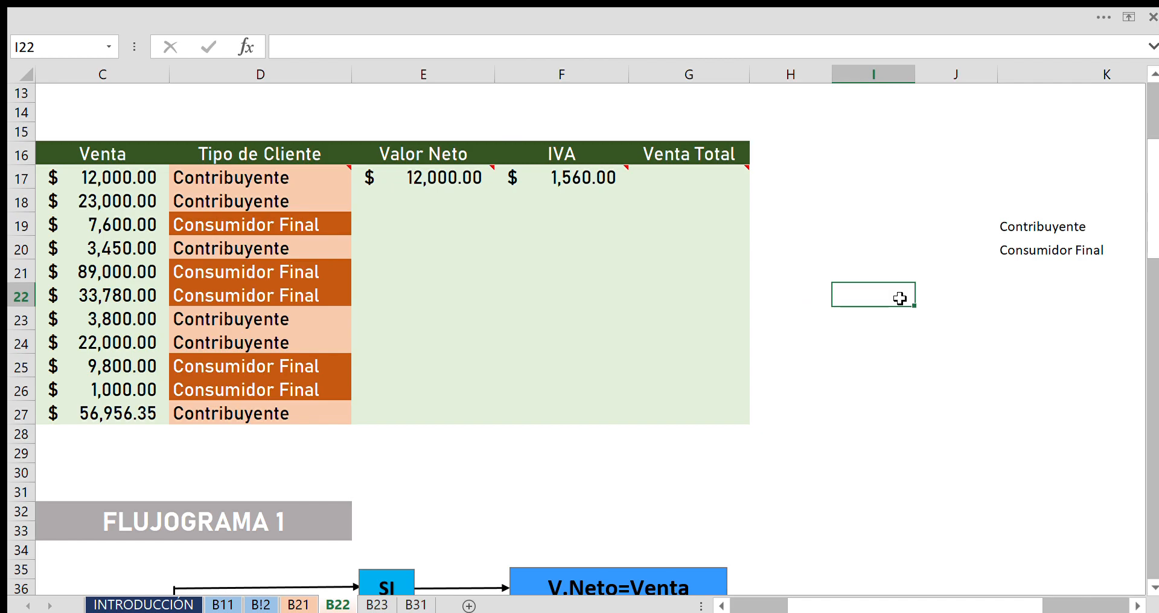
Calculate the Venta Total in G17 with the formula =E17+F17.
click(734, 187)
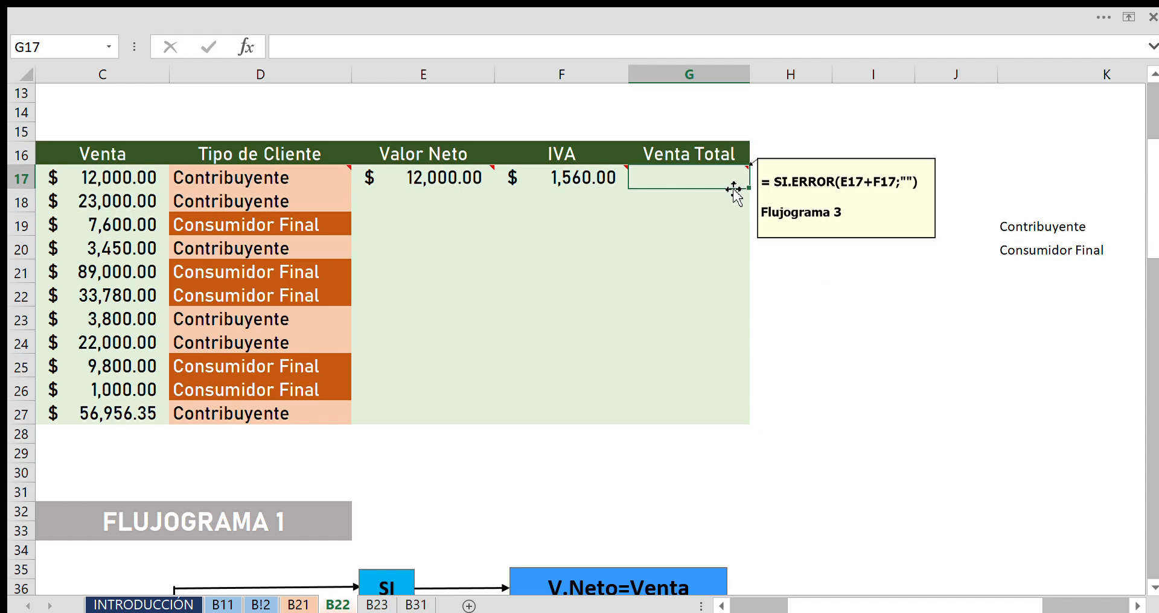
text(=)
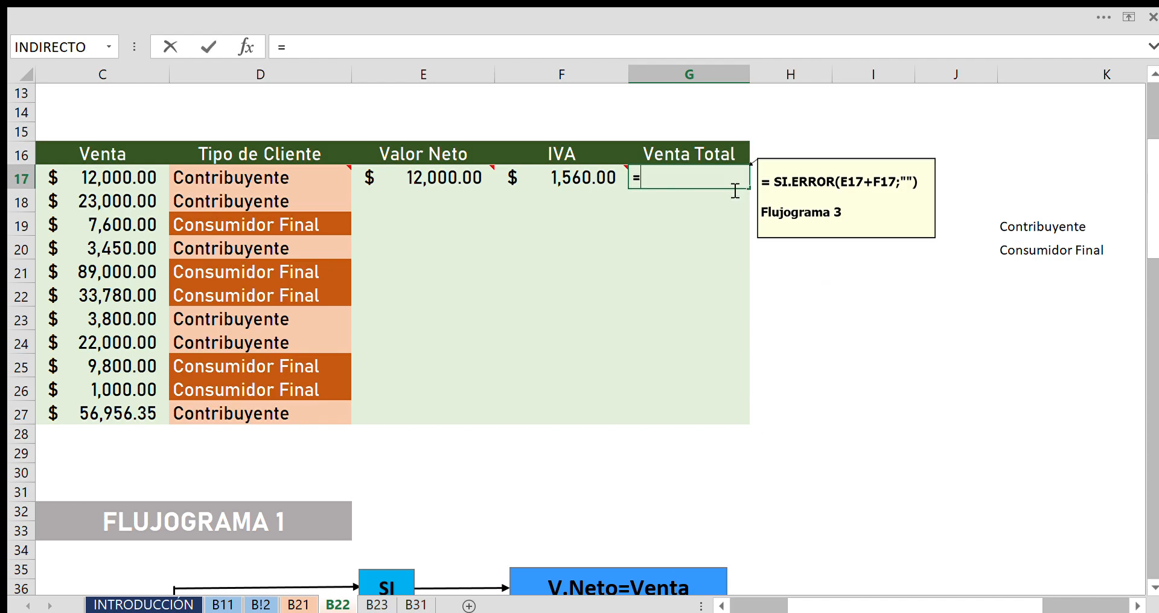
click(452, 175)
text(+)
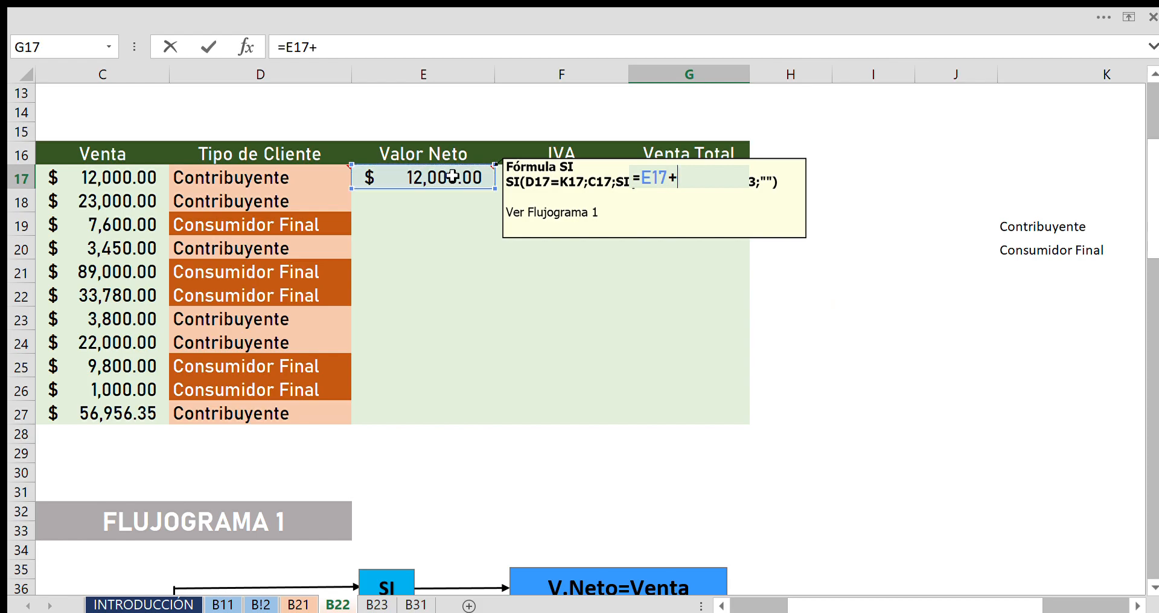
click(538, 175)
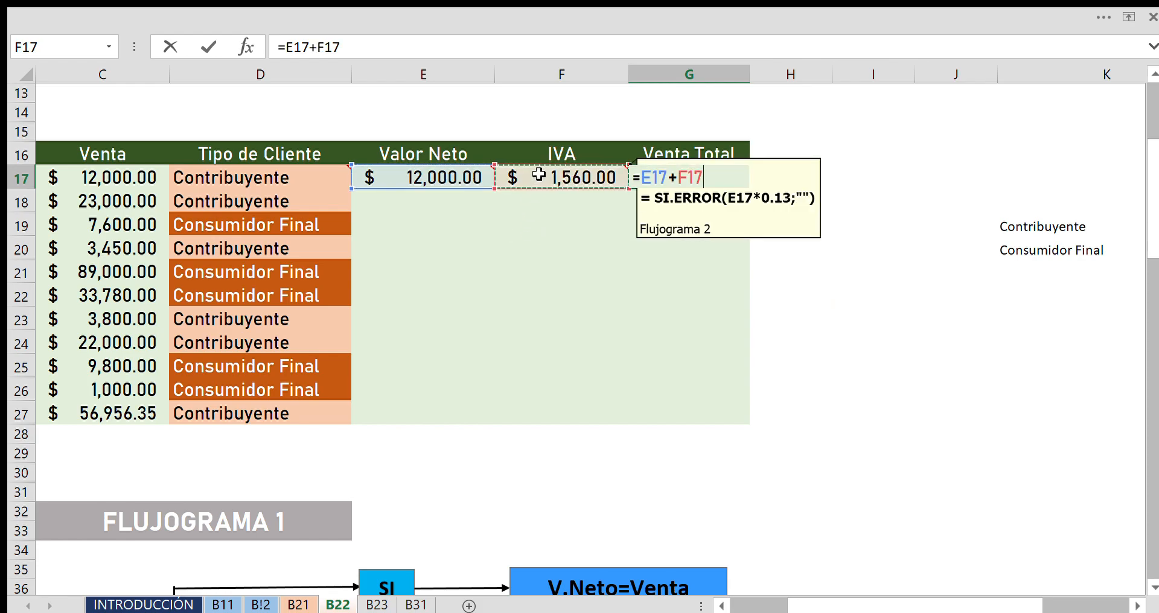
key(Return)
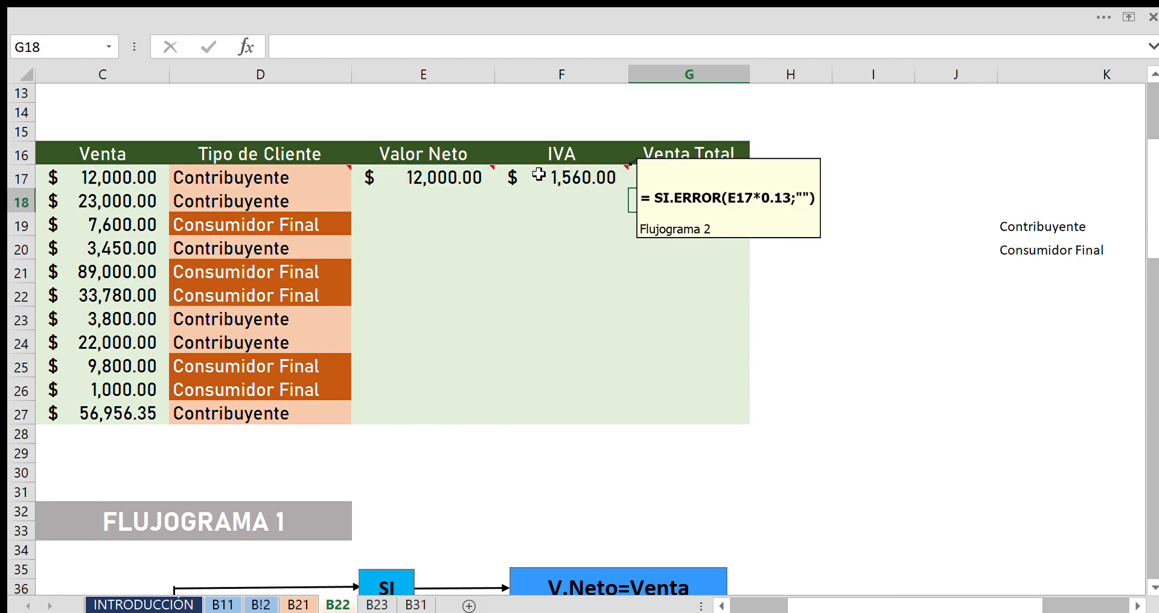
click(869, 244)
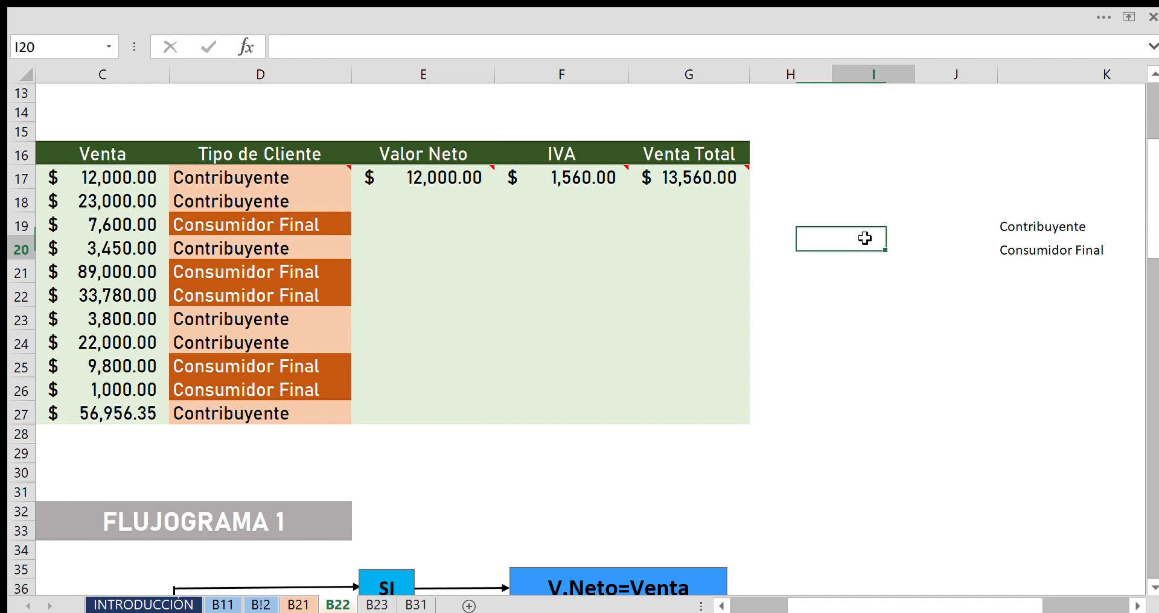
Test the row 17 formulas by setting D17 to Consumidor Final and clearing the cell's client type.
click(329, 181)
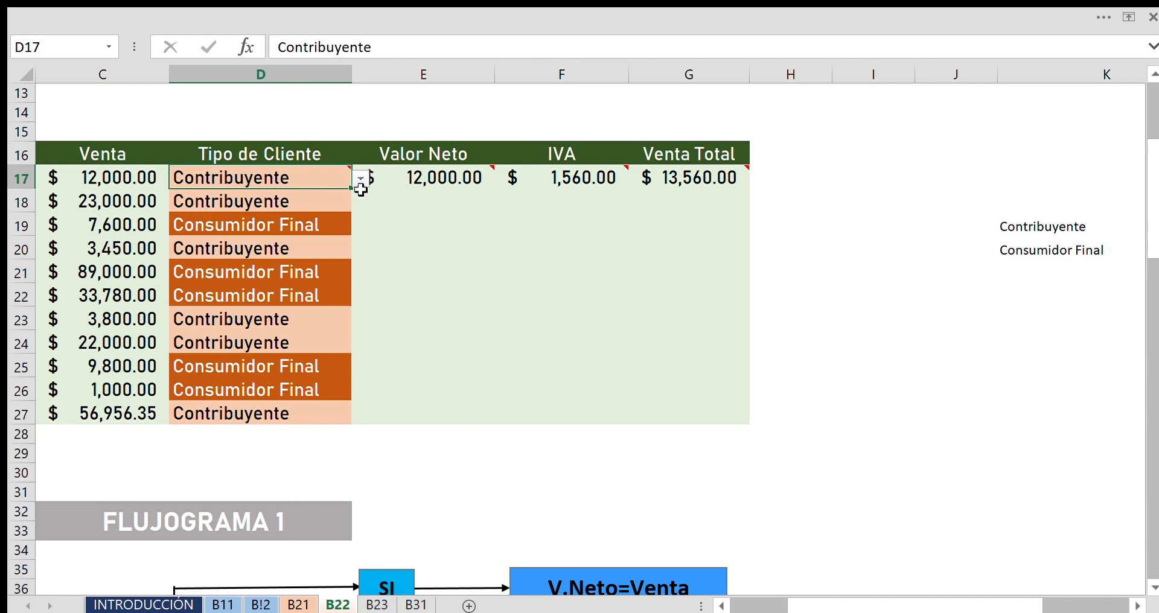
click(320, 220)
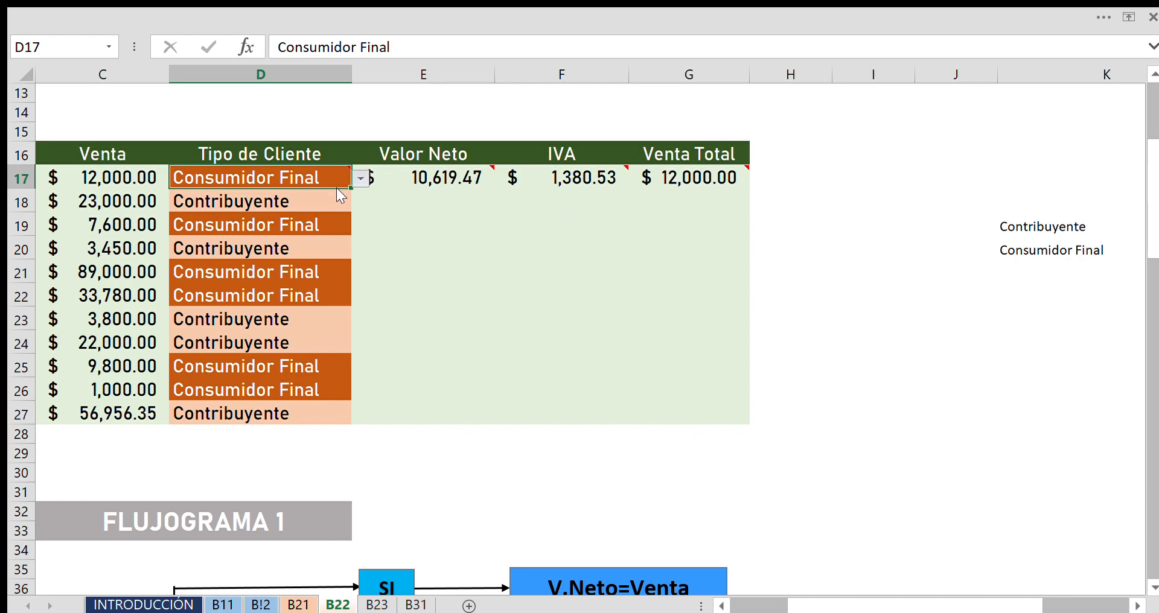
key(Delete)
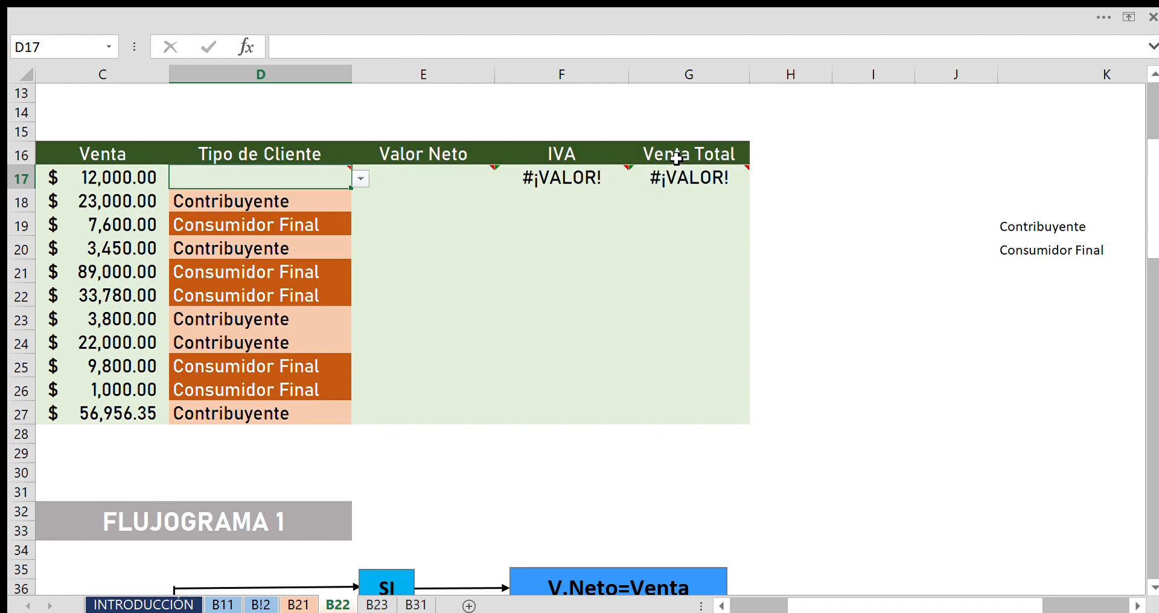
Inspect the Valor Neto, IVA and Venta Total formulas in row 17 with the client type empty.
mouse_move(598, 190)
click(481, 179)
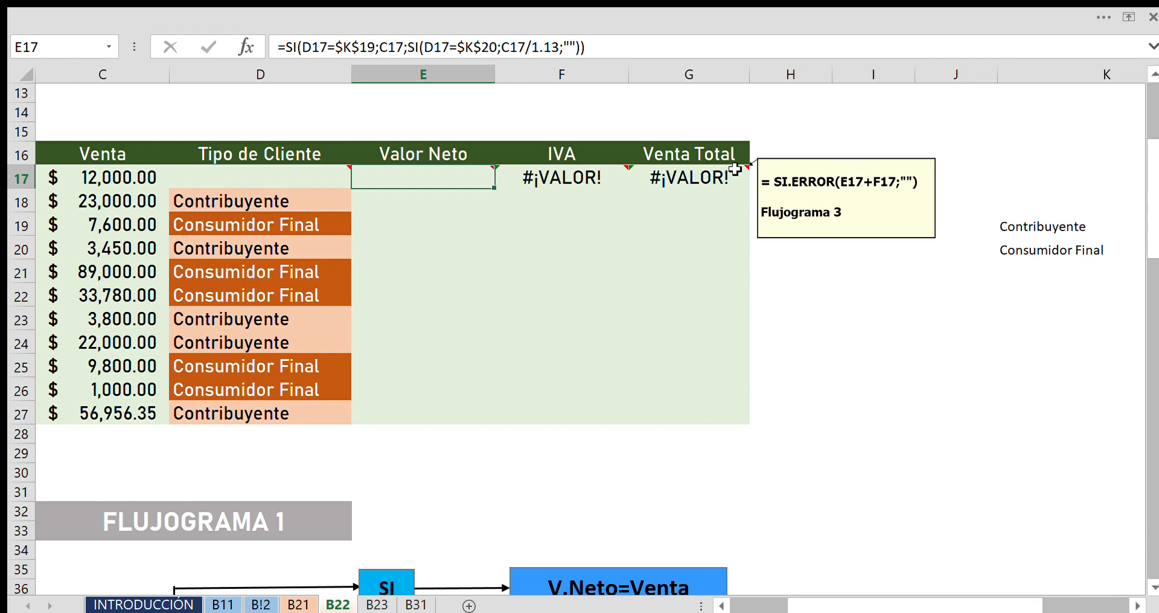
click(770, 170)
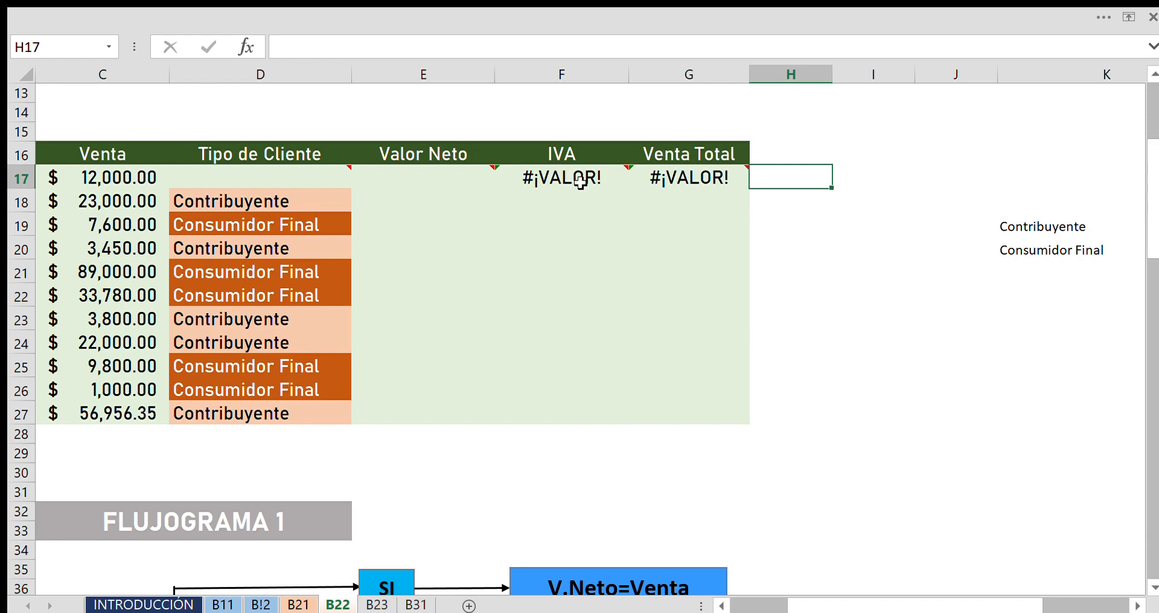
click(549, 188)
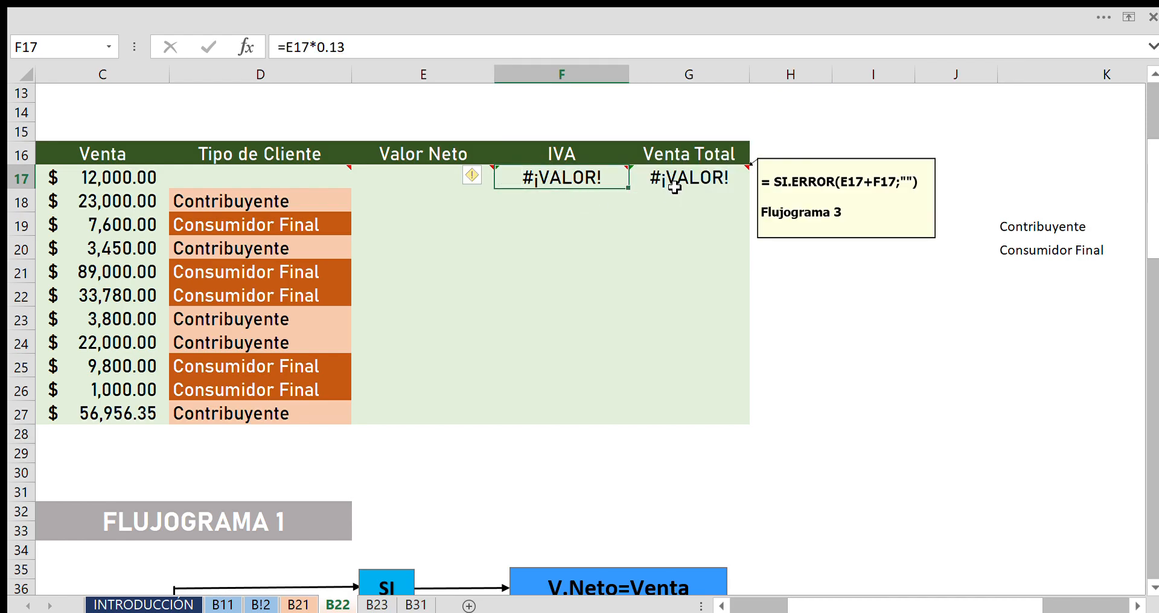
click(675, 188)
click(578, 181)
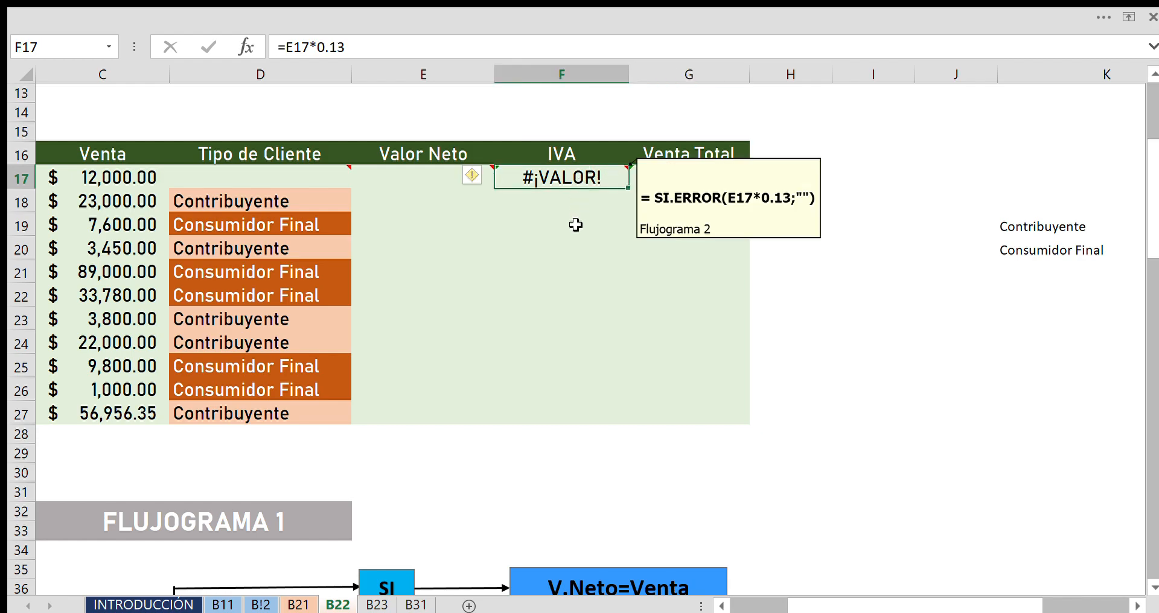
Review Flujograma 2 and Flujograma 3 for the error-handling logic of IVA and Venta Total.
scroll(572, 230, down, 5)
scroll(576, 236, down, 5)
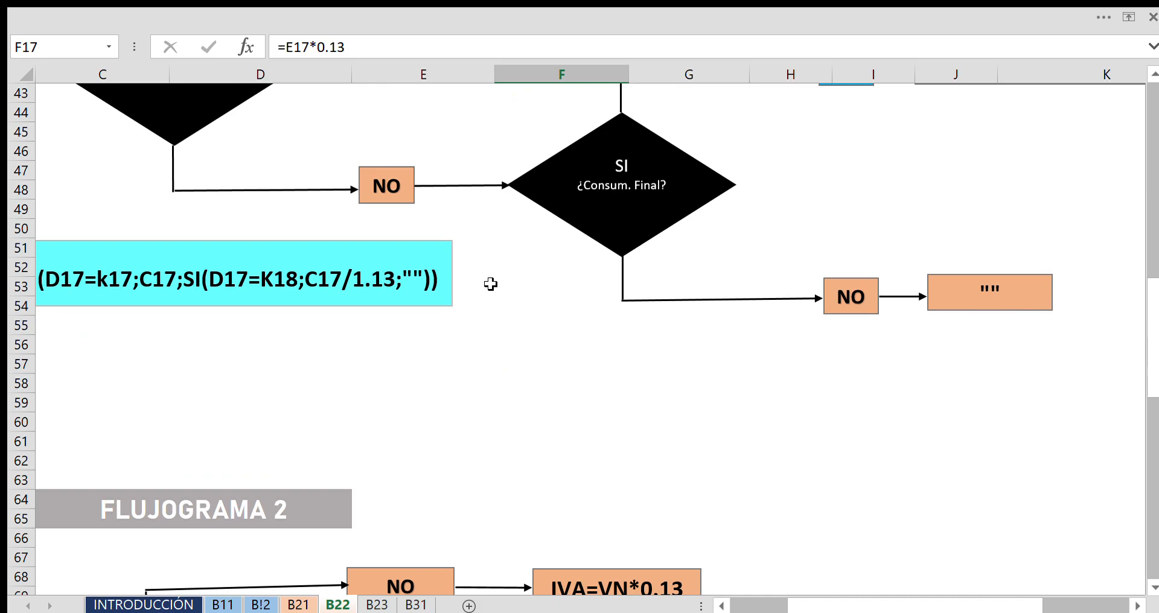
scroll(490, 285, down, 4)
scroll(490, 285, down, 2)
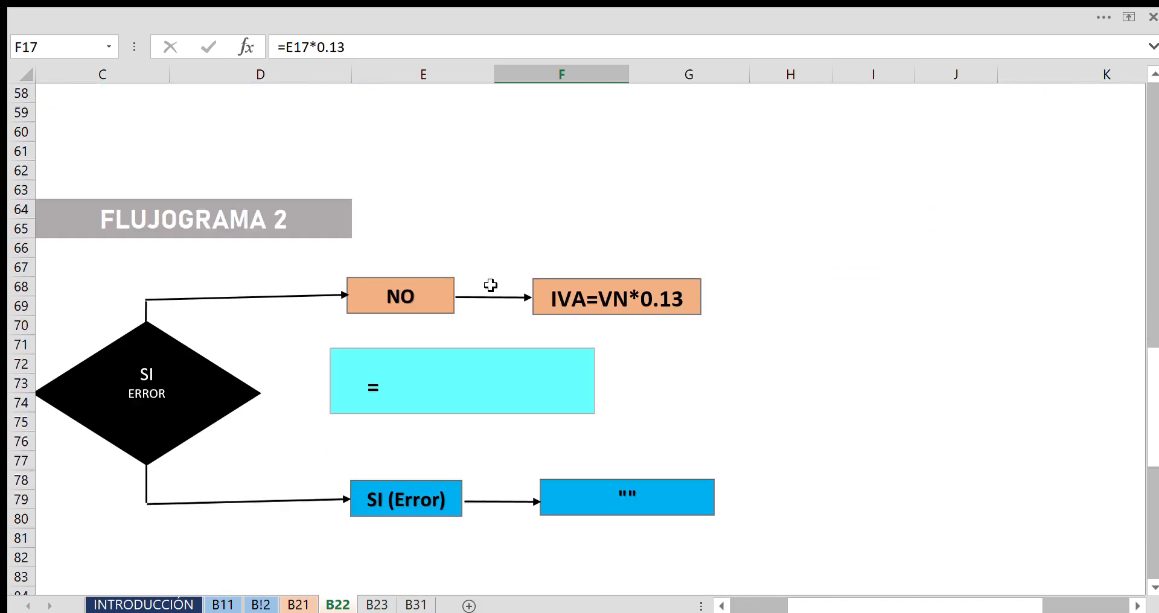
scroll(597, 346, up, 4)
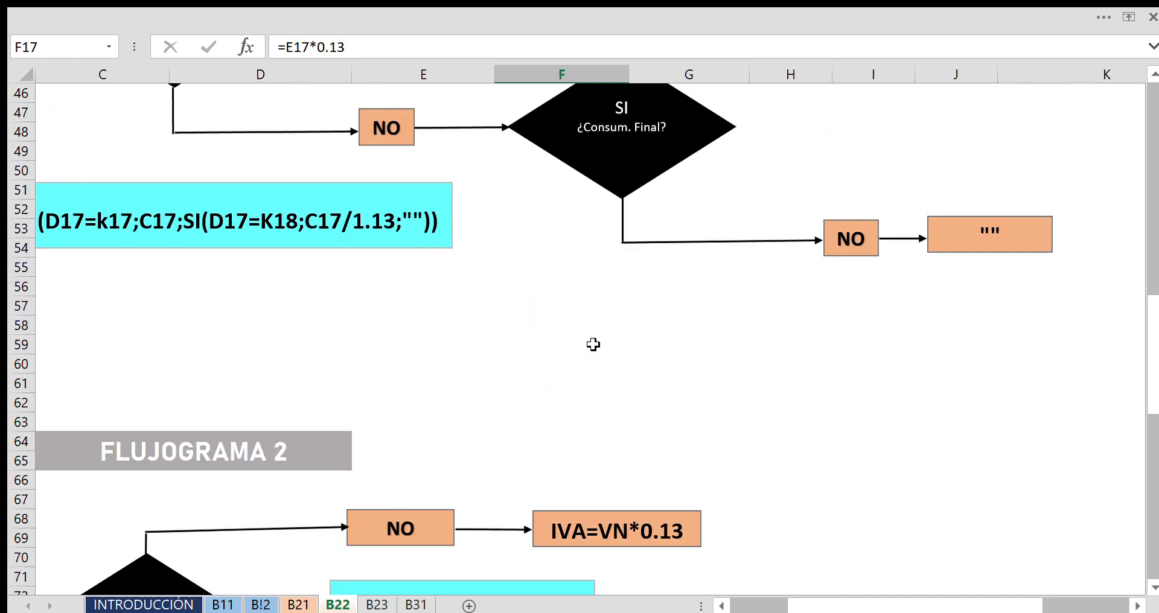
scroll(594, 344, down, 10)
scroll(593, 344, down, 2)
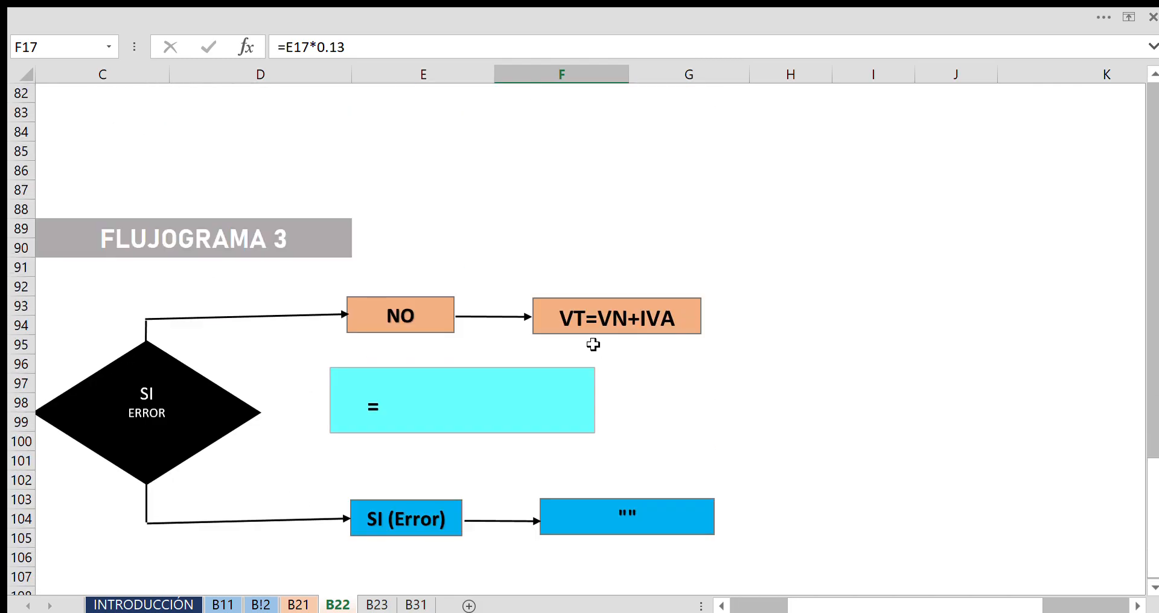
scroll(470, 338, up, 5)
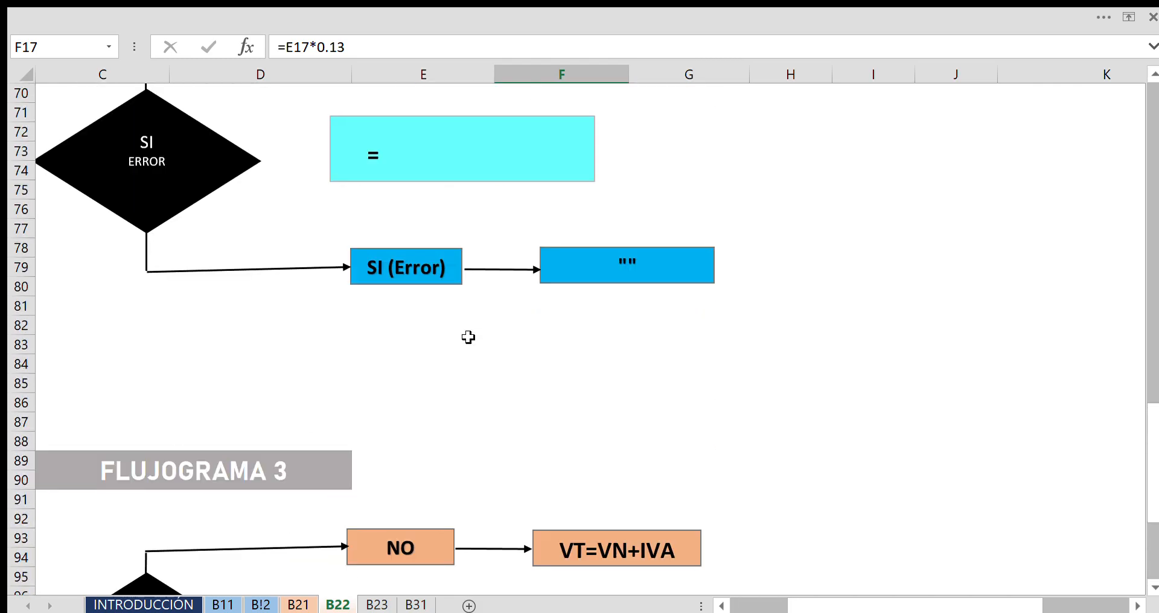
Compare Flujograma 2's SI.ERROR logic for the IVA with the error cells in row 17 of the sales table.
scroll(471, 343, up, 2)
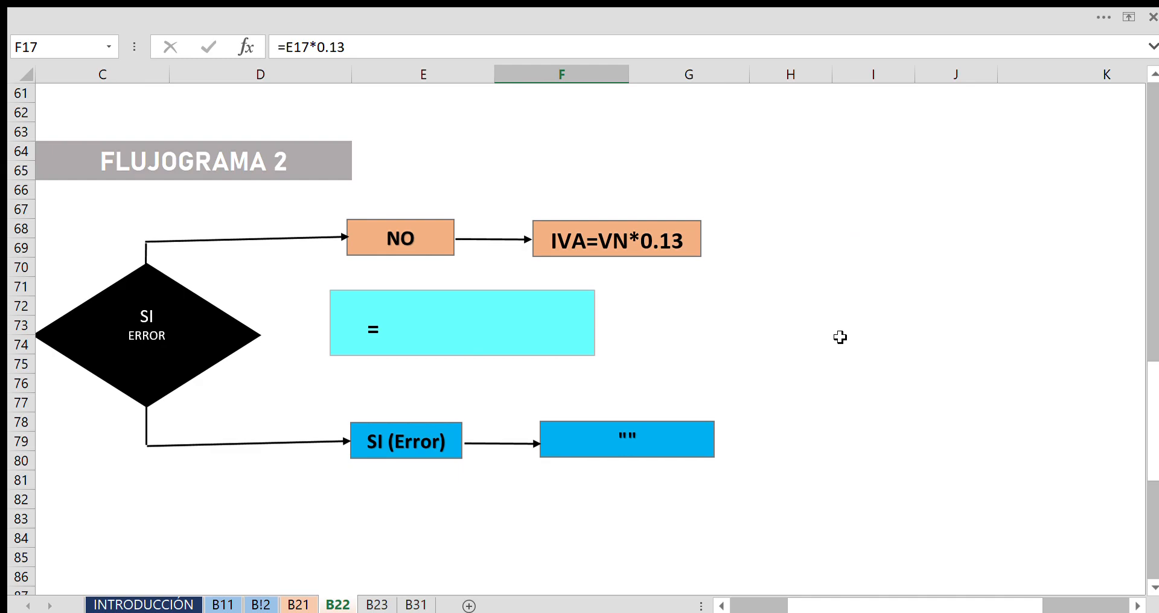
scroll(889, 307, up, 15)
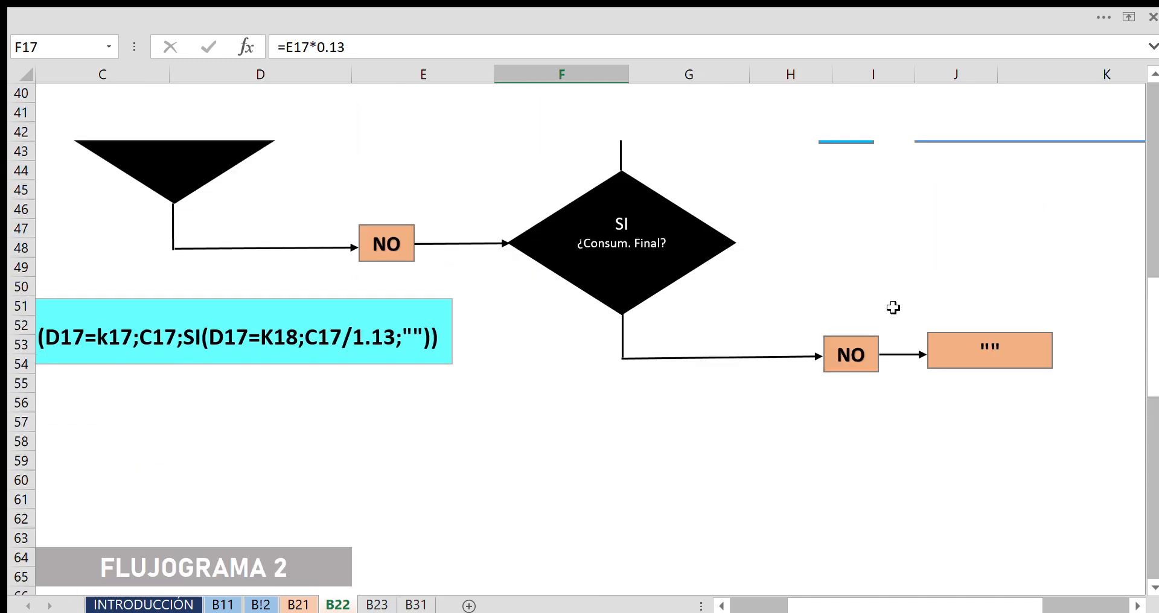
scroll(845, 338, up, 4)
scroll(760, 380, down, 2)
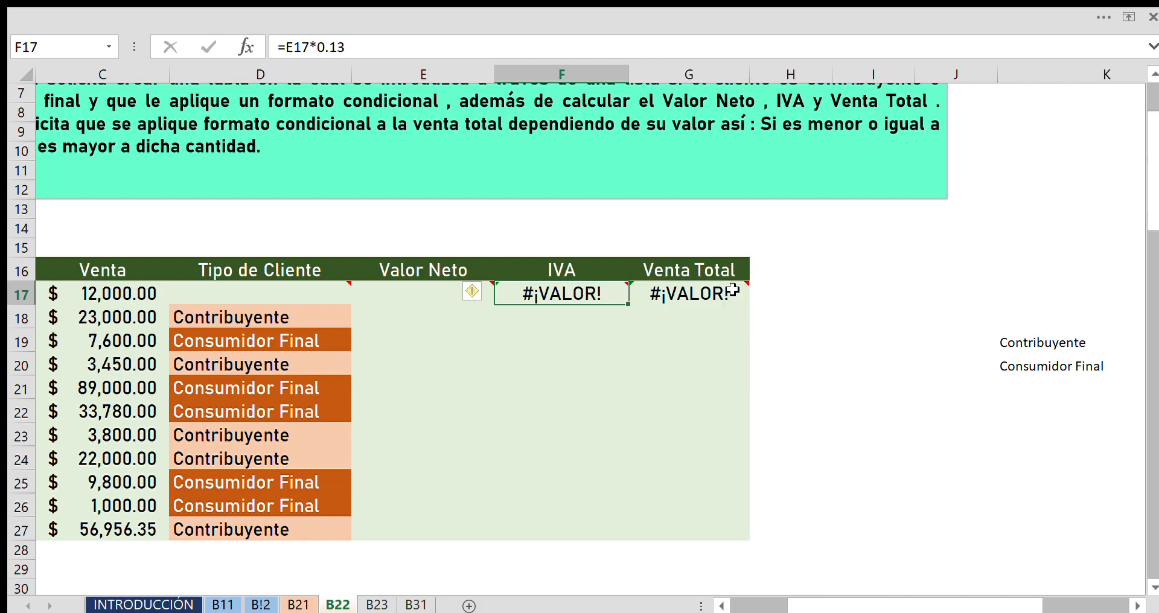
mouse_move(728, 290)
scroll(588, 349, down, 3)
scroll(589, 349, down, 10)
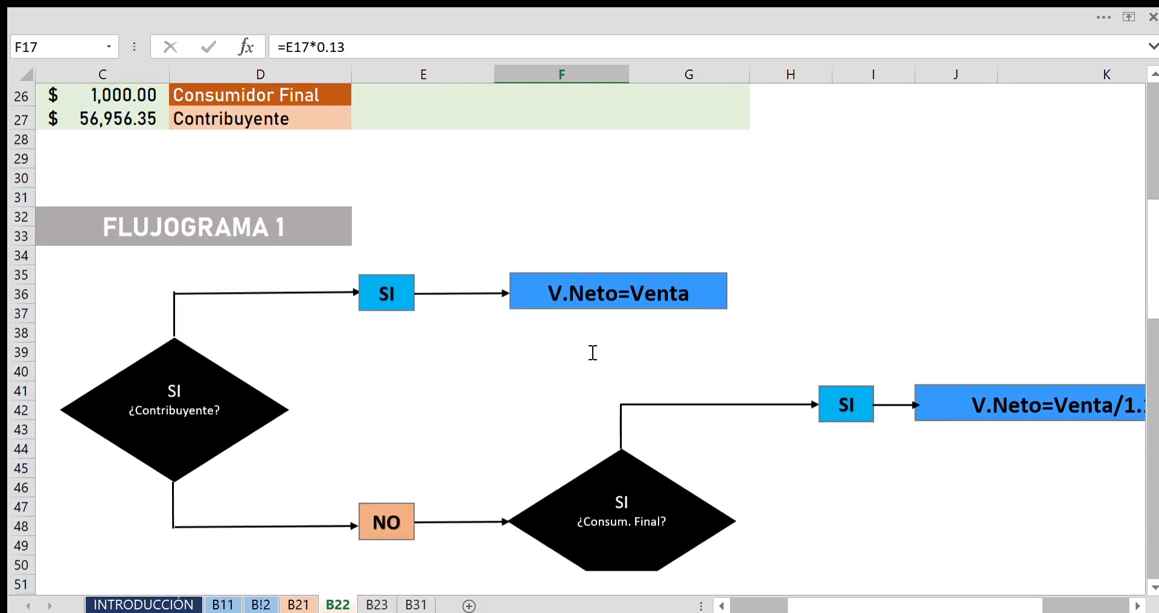
scroll(589, 349, down, 3)
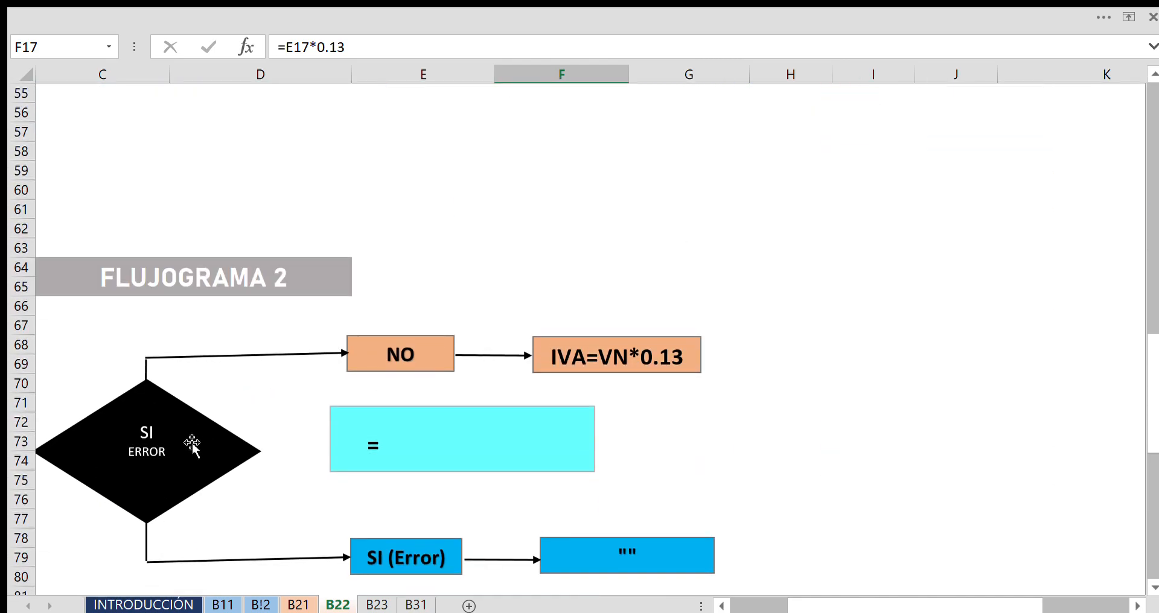
scroll(192, 446, down, 1)
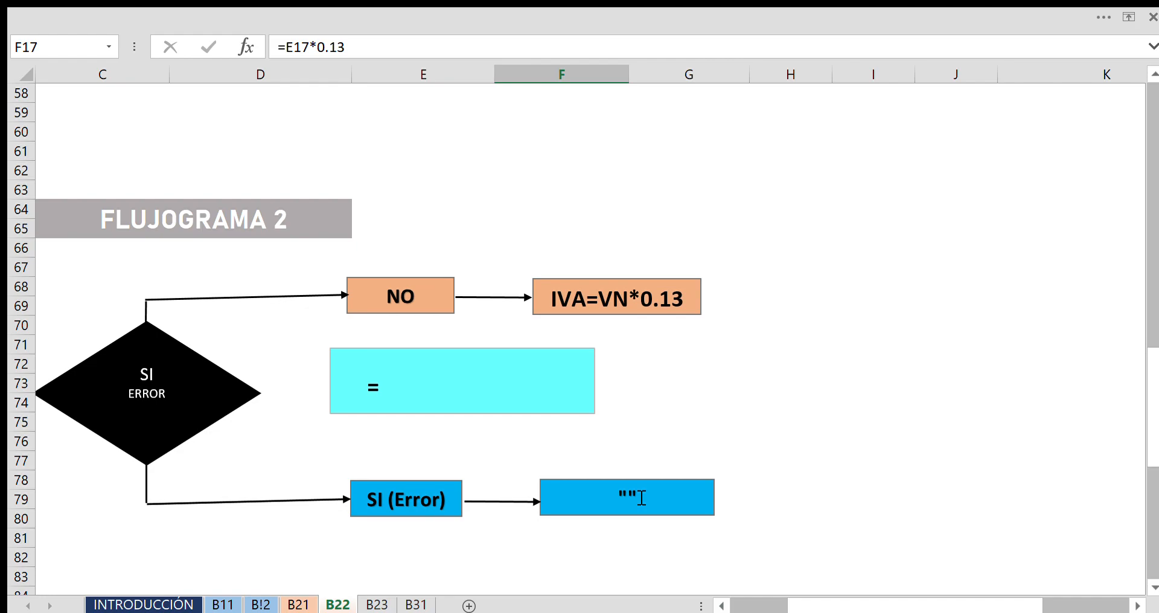
scroll(640, 498, up, 7)
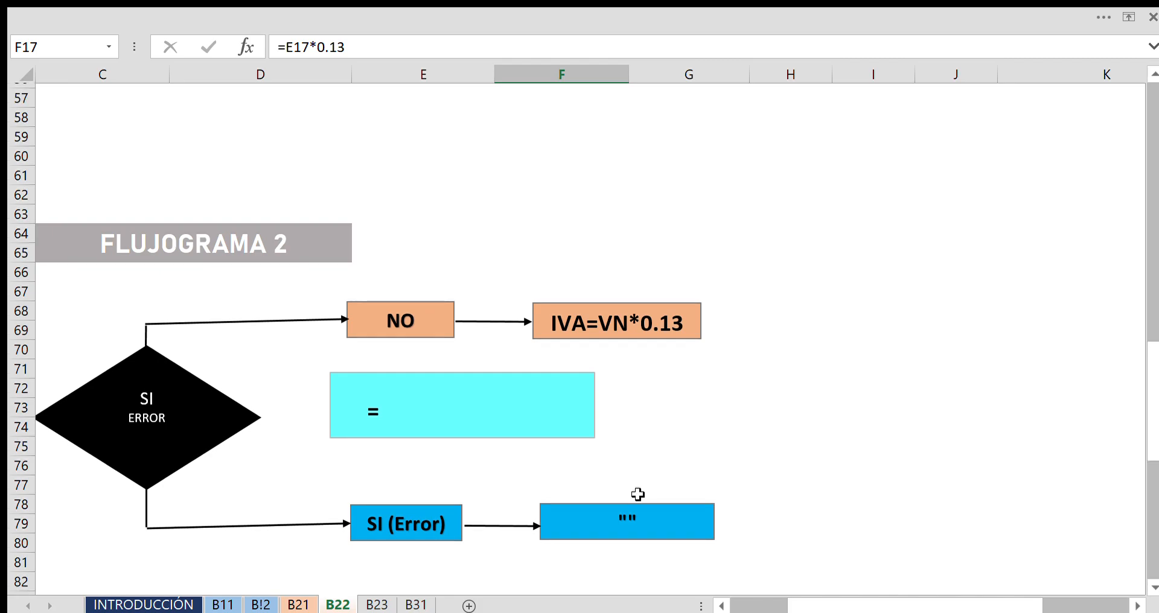
scroll(641, 497, up, 10)
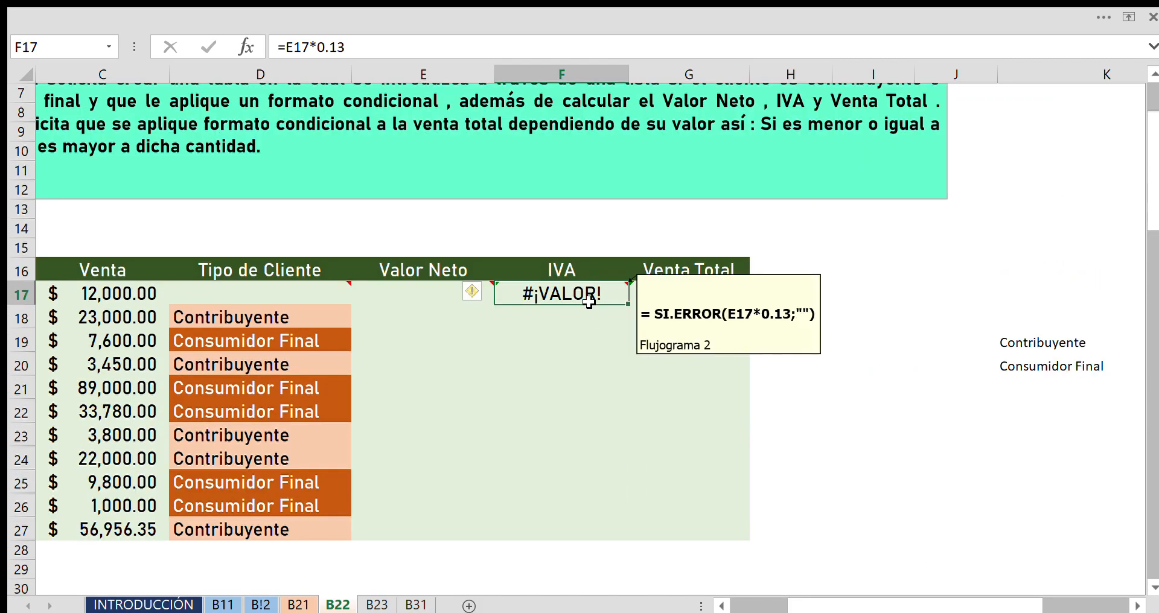
Replace the IVA formula in F17 with =SI.ERROR(E17*0.13;"").
click(365, 53)
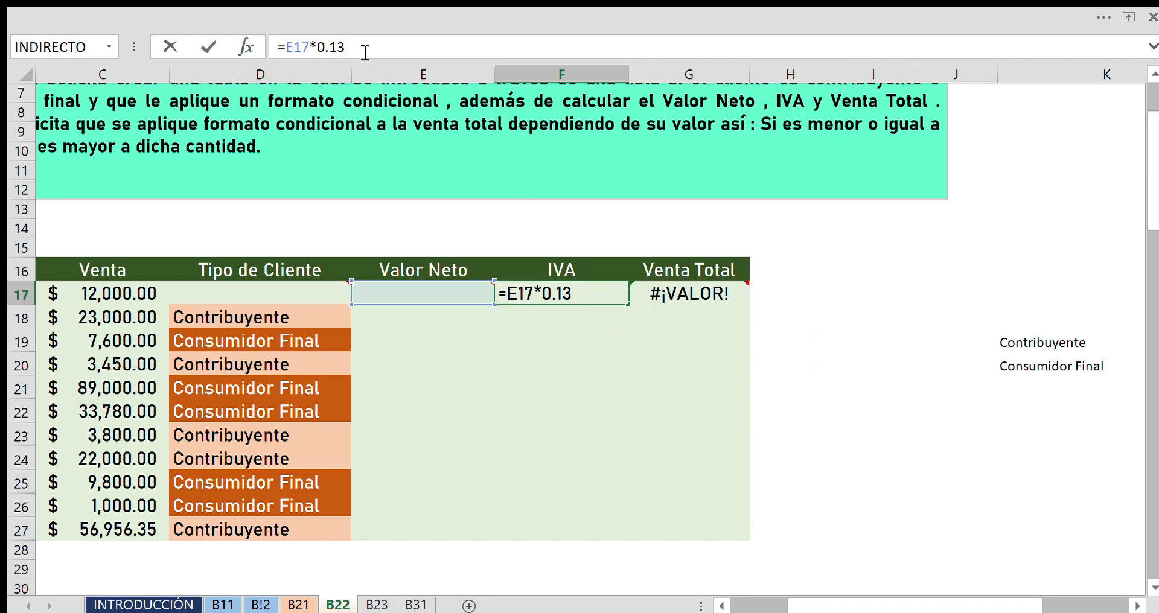
key(BackSpace)
key(BackSpace)
key(BackSpace)
key(BackSpace)
key(BackSpace)
key(BackSpace)
key(BackSpace)
key(BackSpace)
key(BackSpace)
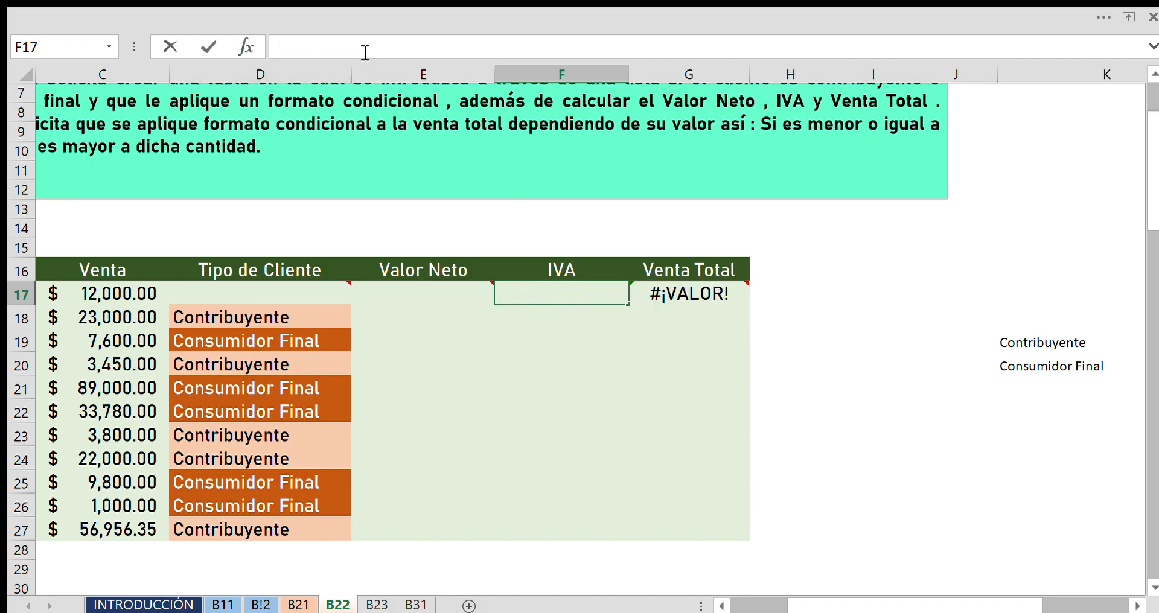
text(=si.)
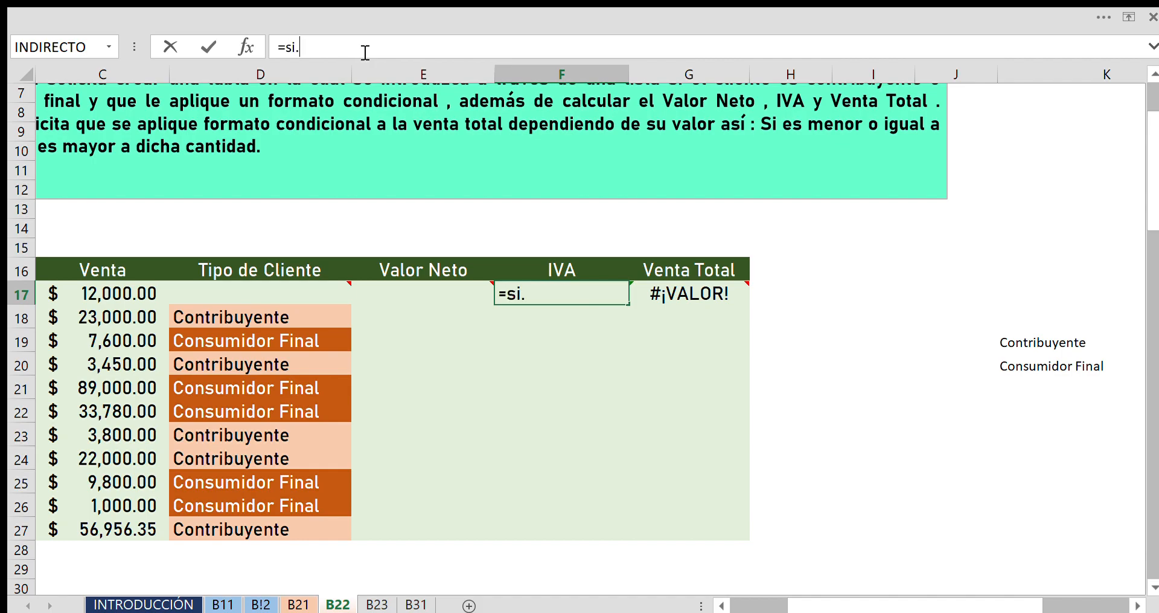
text(error()
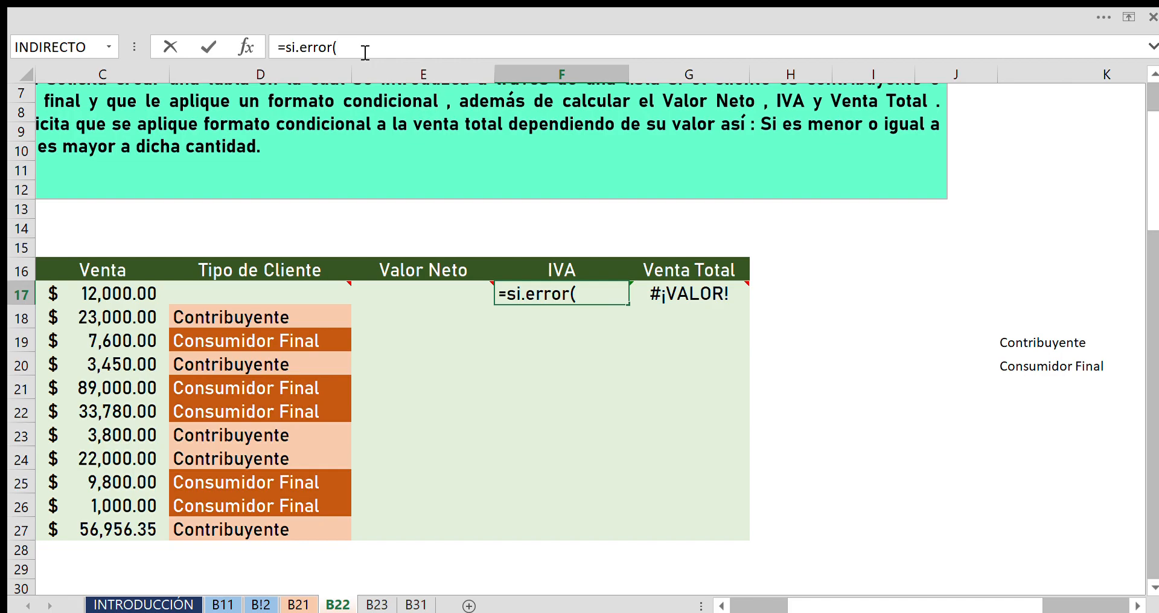
click(419, 296)
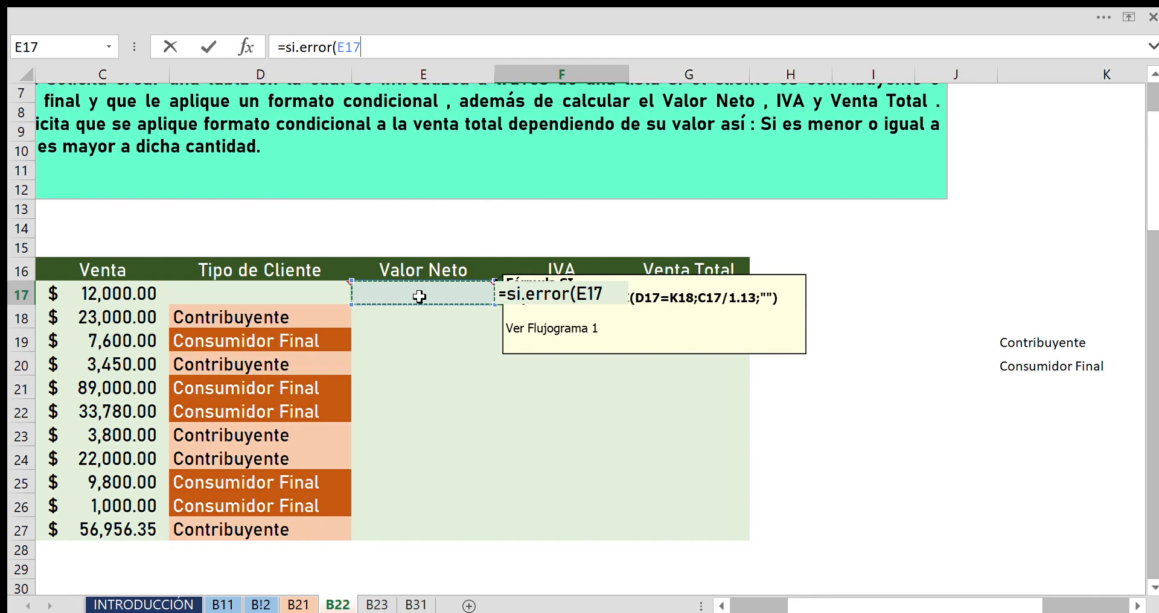
text(*0.13)
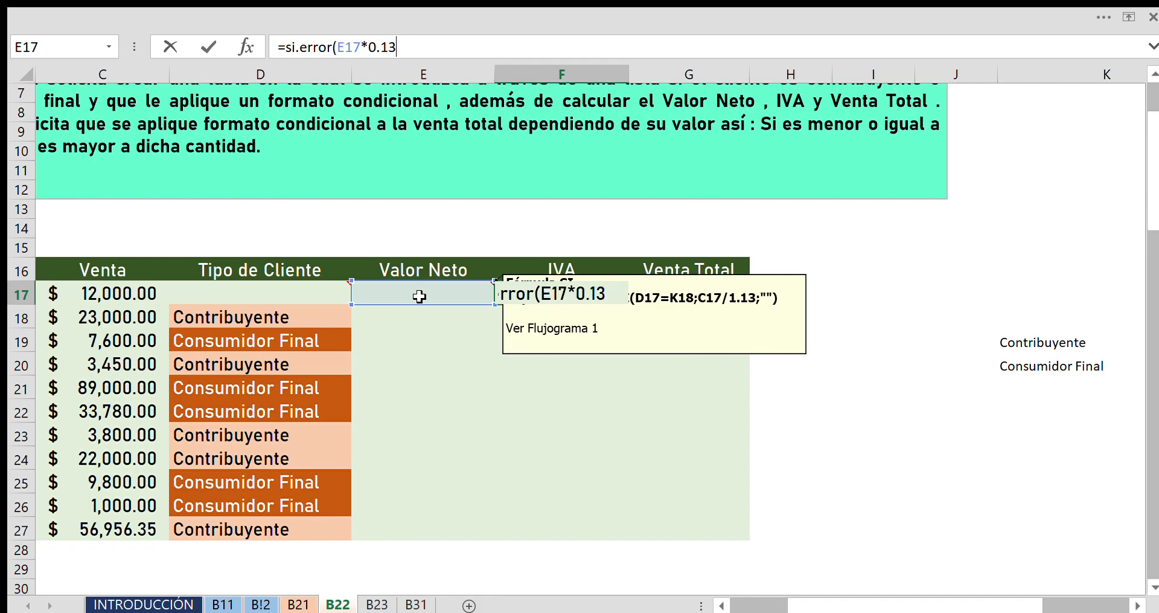
text(;""))
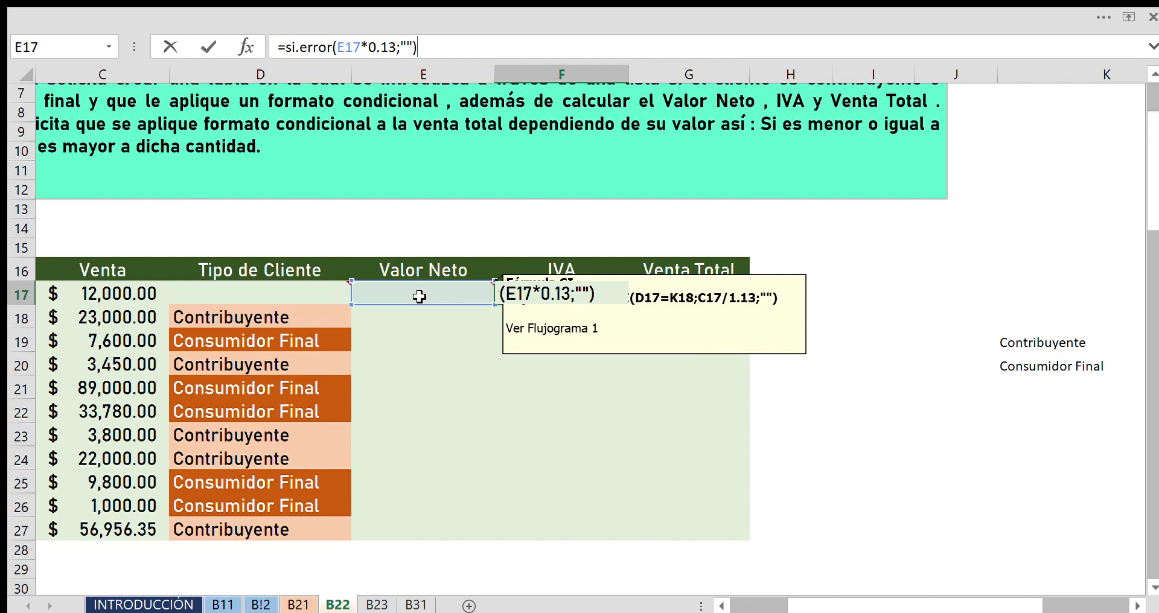
key(Return)
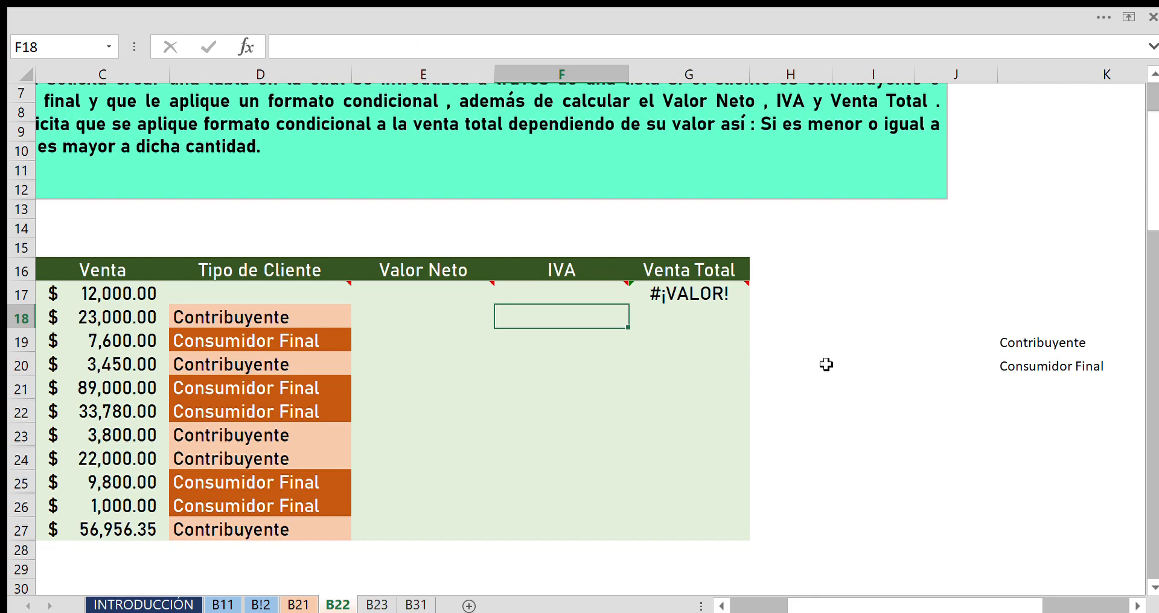
Wrap the Venta Total formula in G17 in SI.ERROR so it reads =SI.ERROR(E17+F17;"").
click(717, 291)
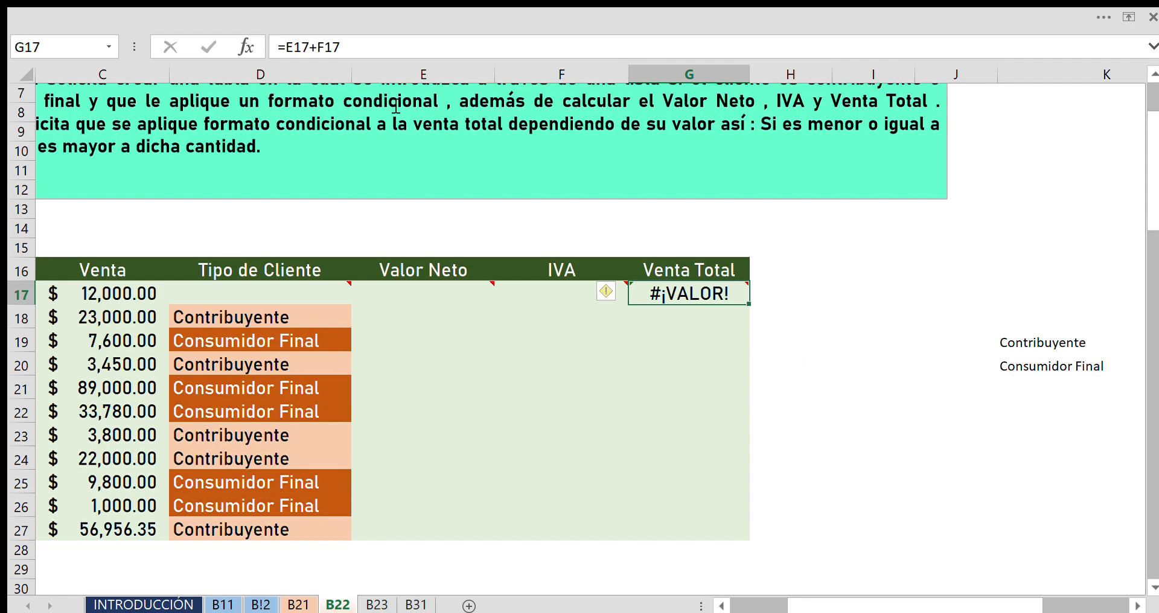
click(290, 53)
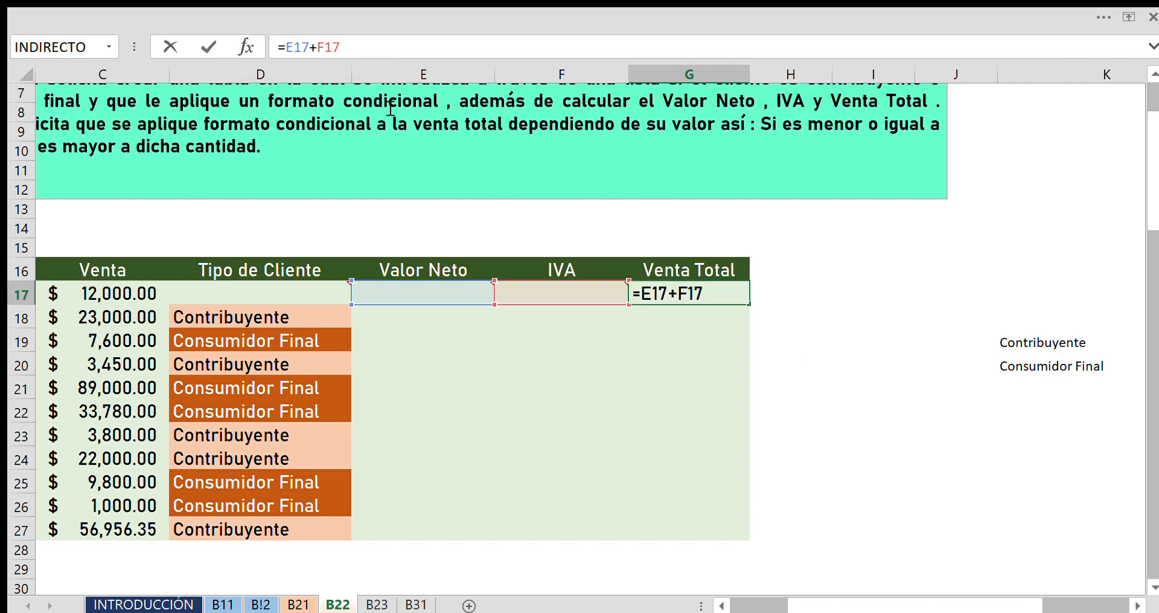
text(S)
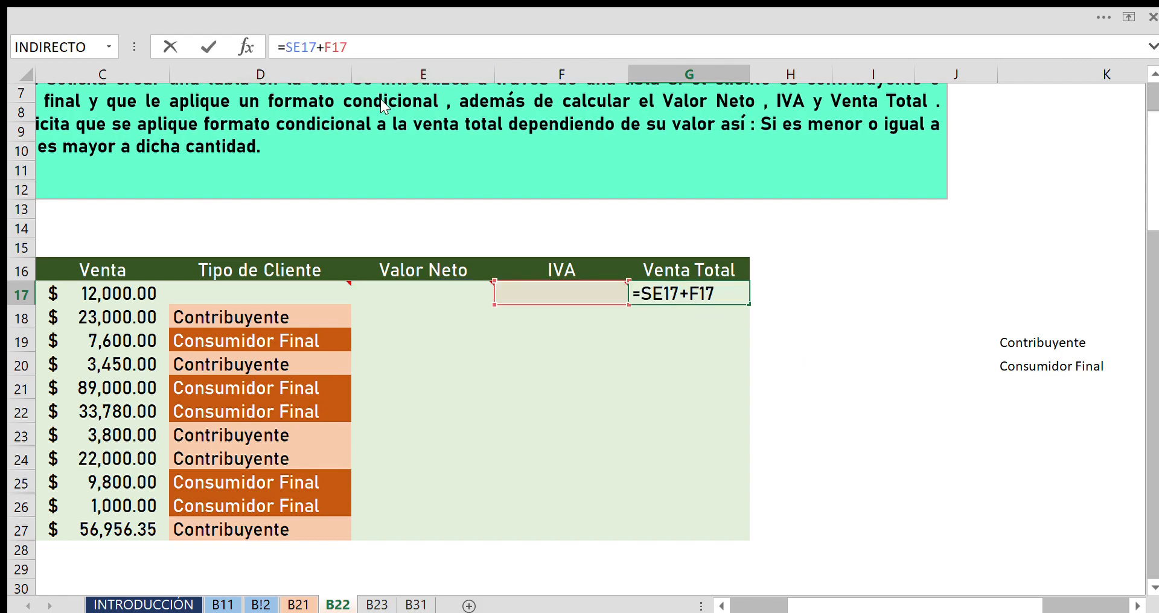
text(i.error)
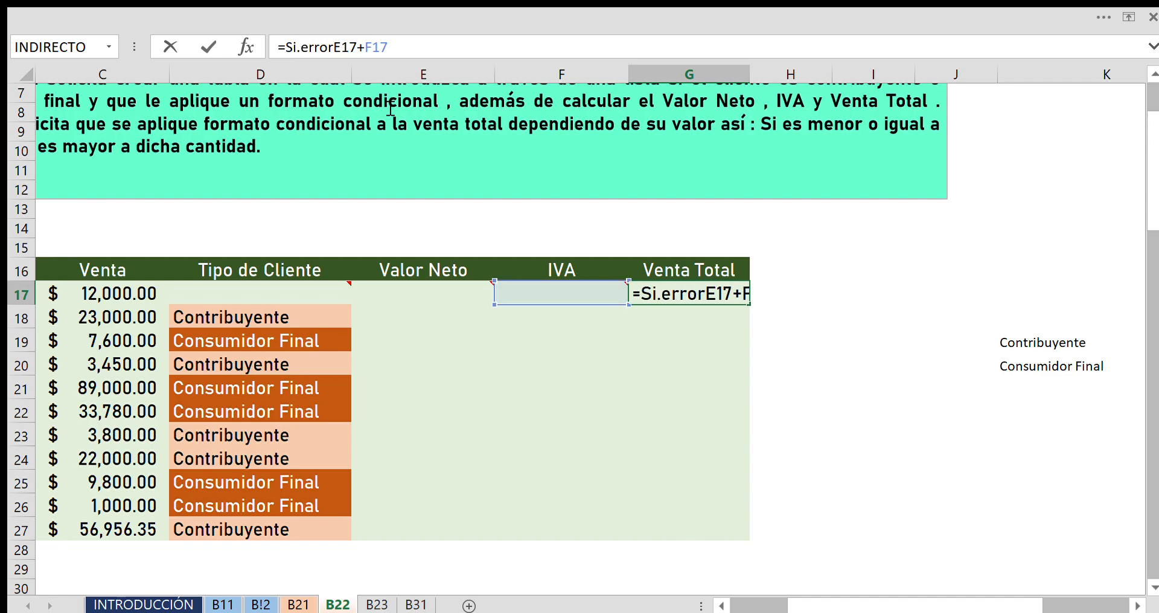
text(()
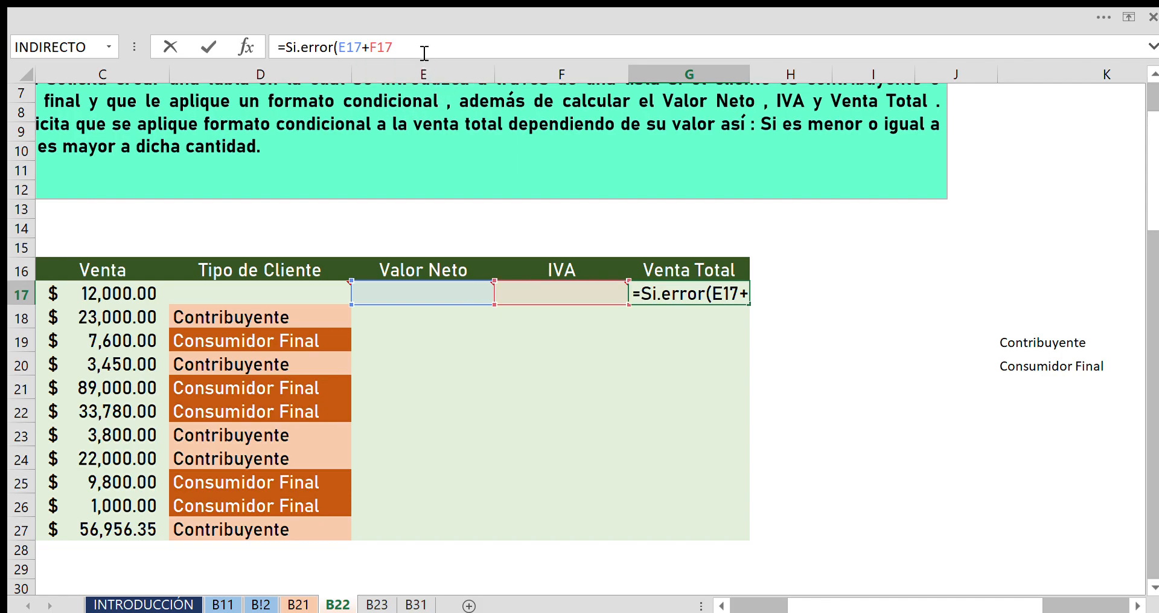
text(;"")
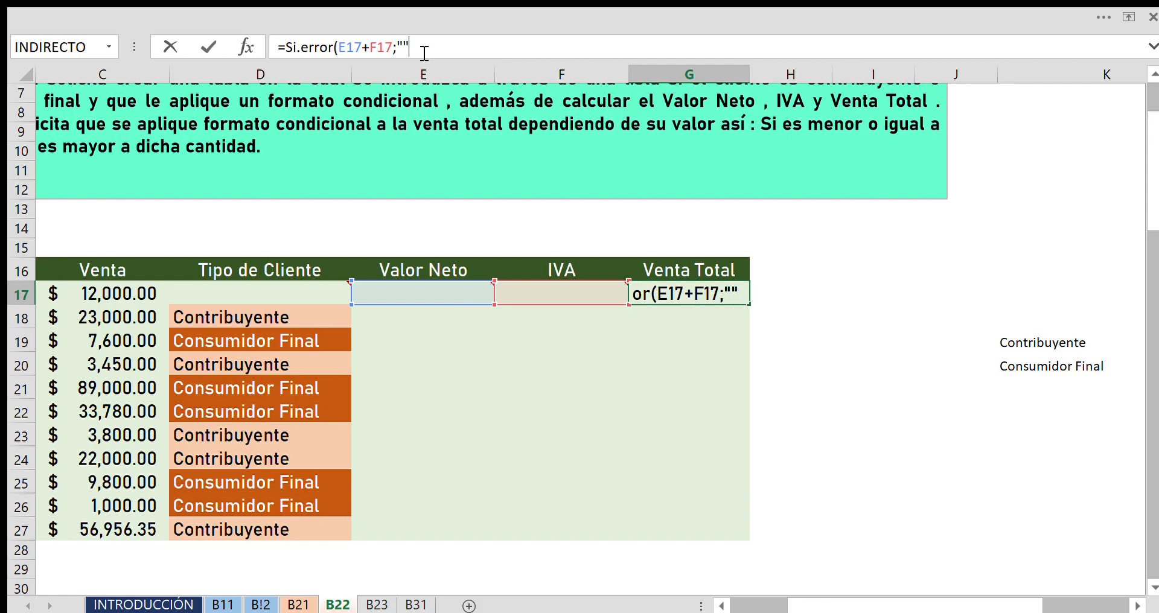
text())
key(Return)
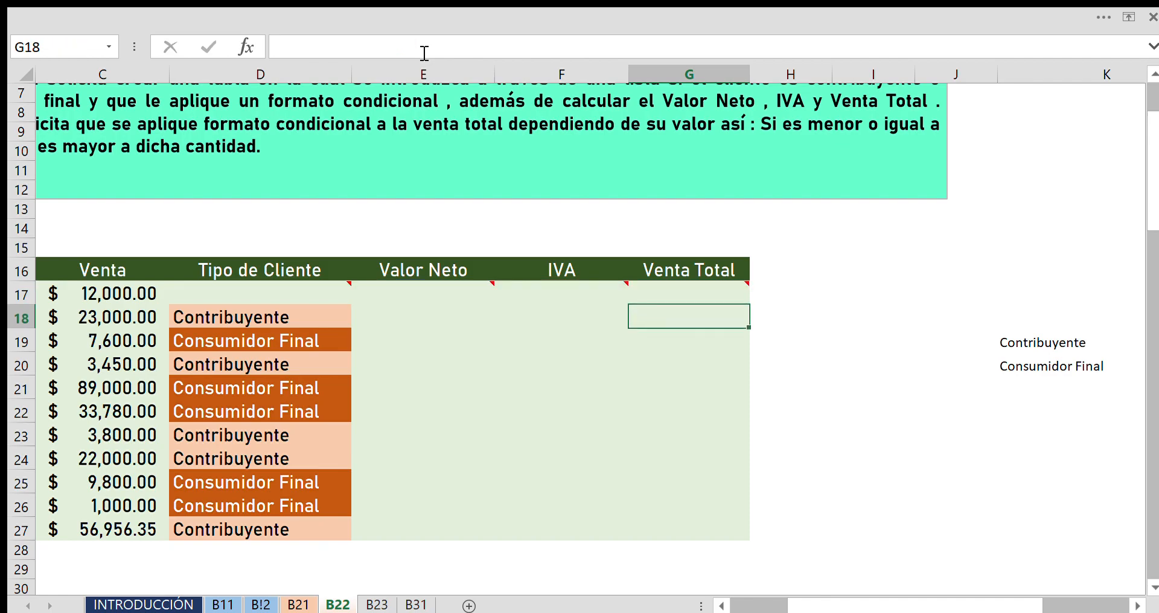
Check the error-handled row 17 formulas by choosing Consumidor Final in D17 and emptying the cell again.
click(305, 292)
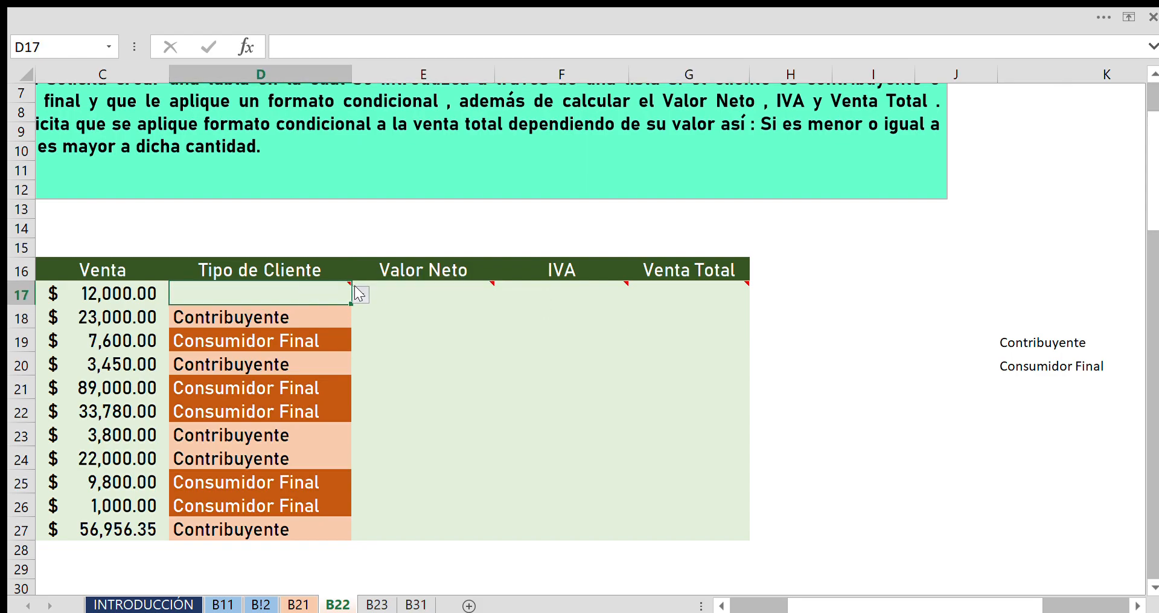
click(310, 333)
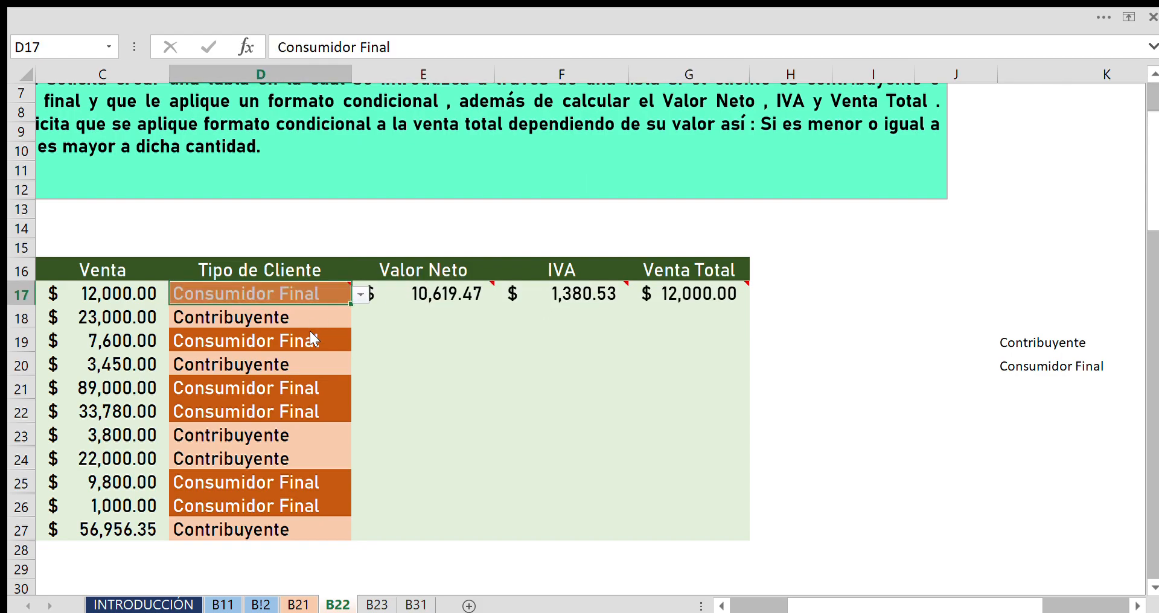
click(500, 385)
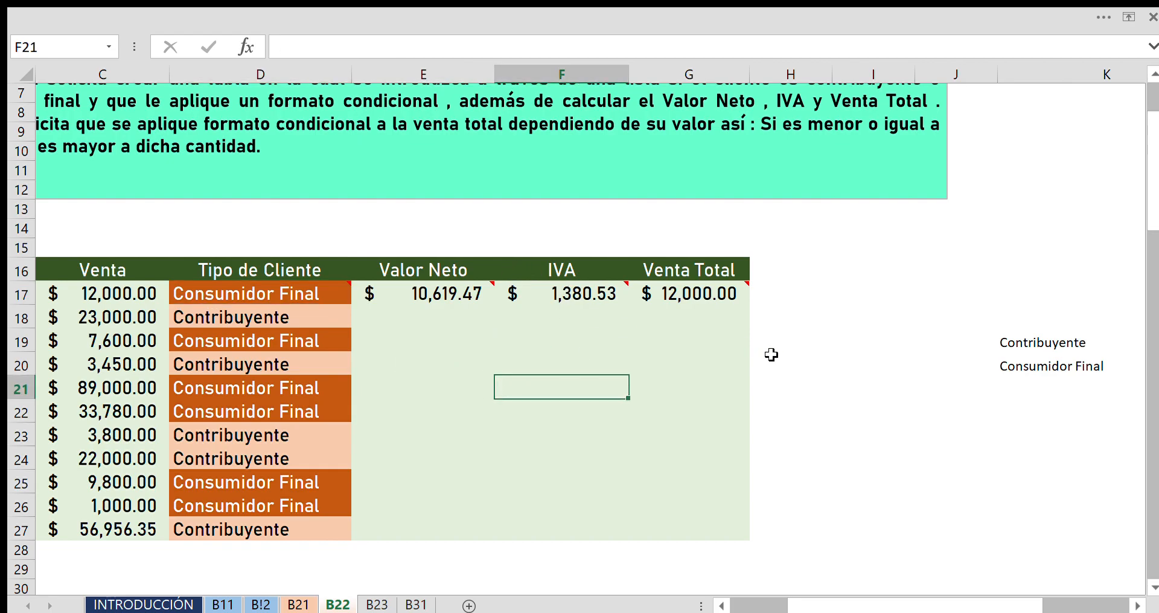
click(342, 293)
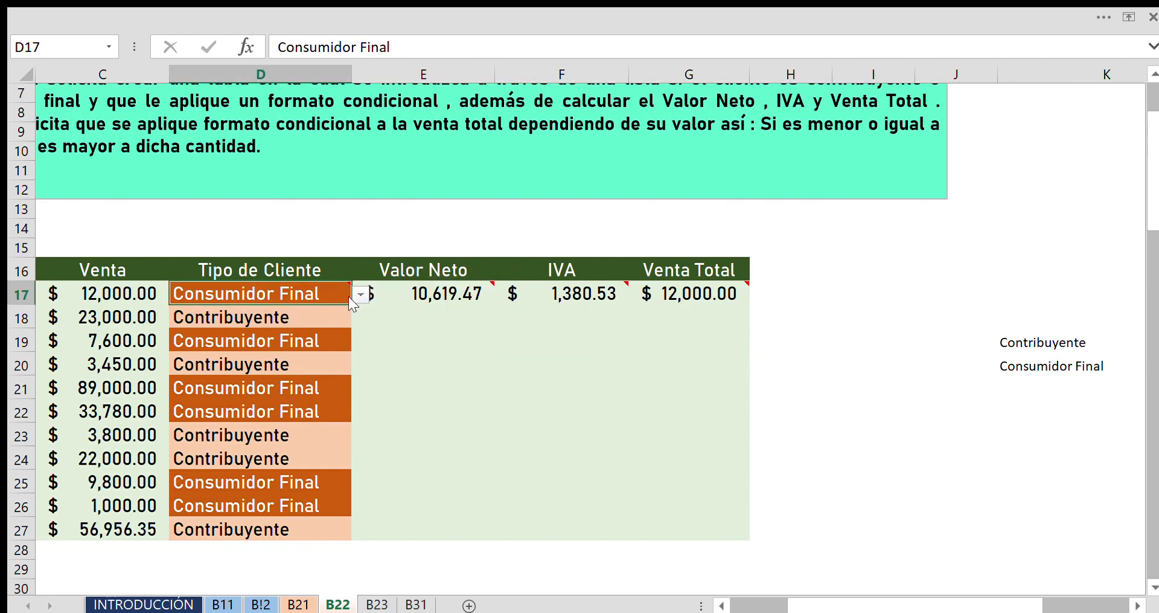
key(Delete)
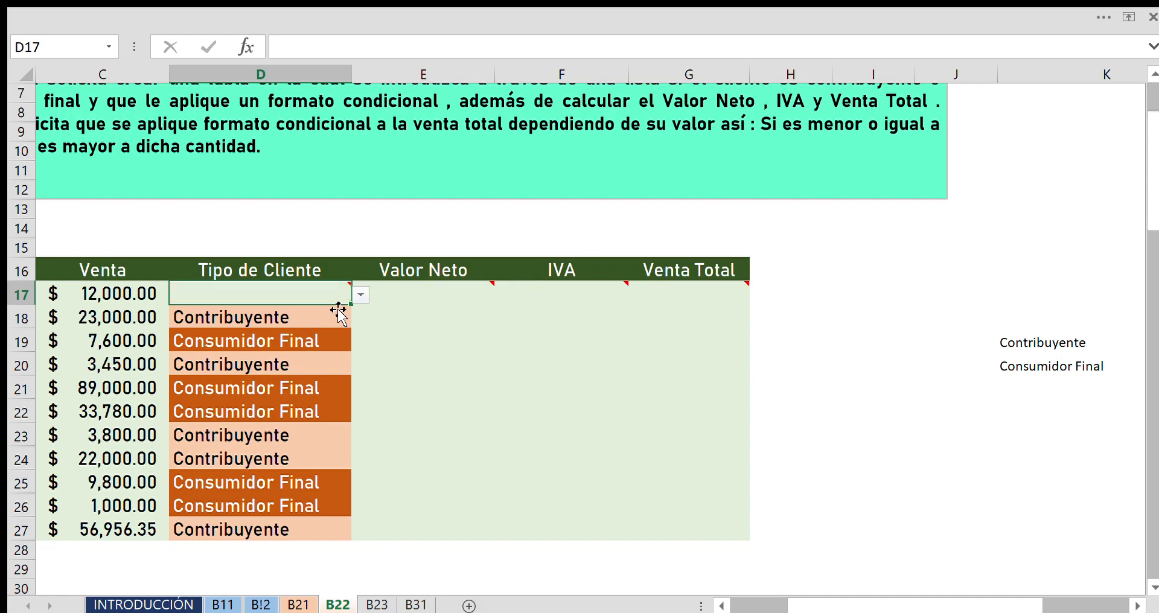
Set the client type in D17 to Contribuyente from the validation list.
mouse_move(352, 287)
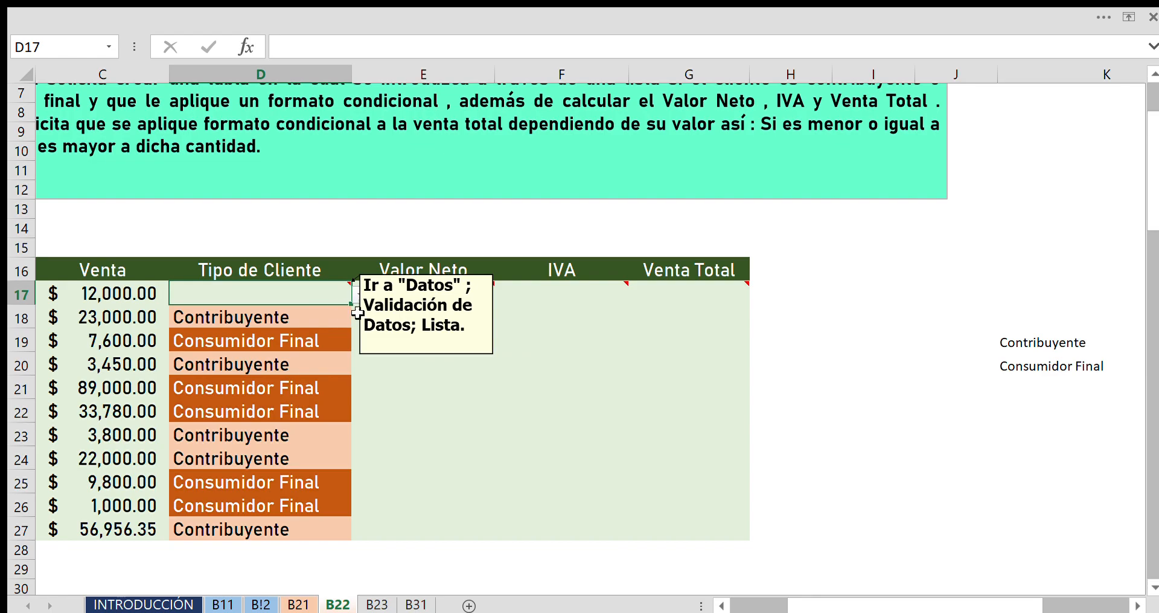
click(320, 320)
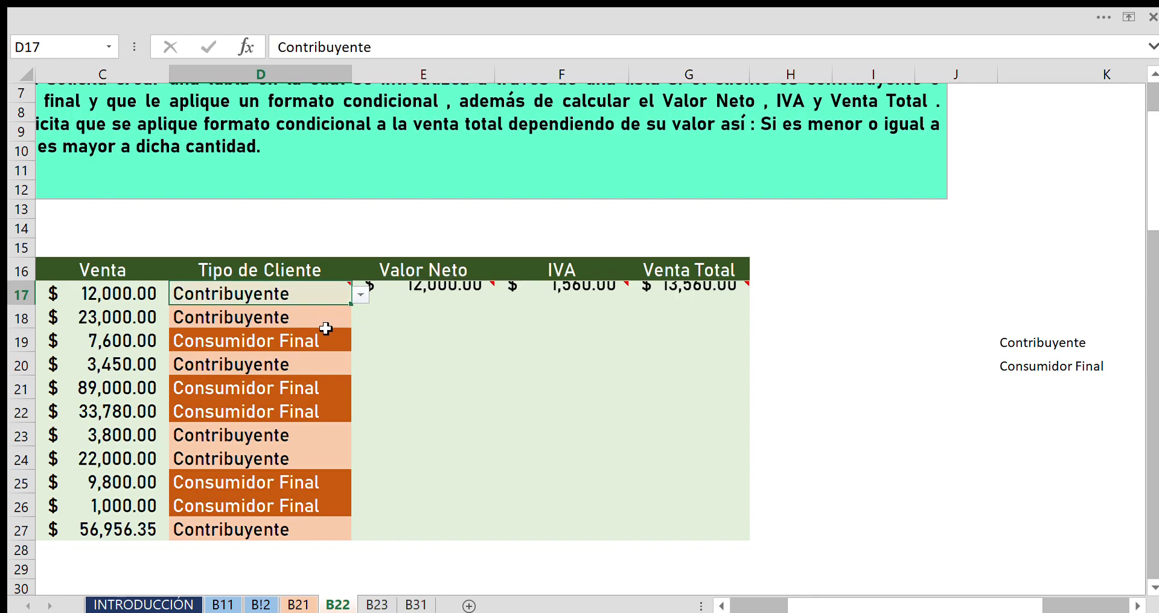
click(438, 371)
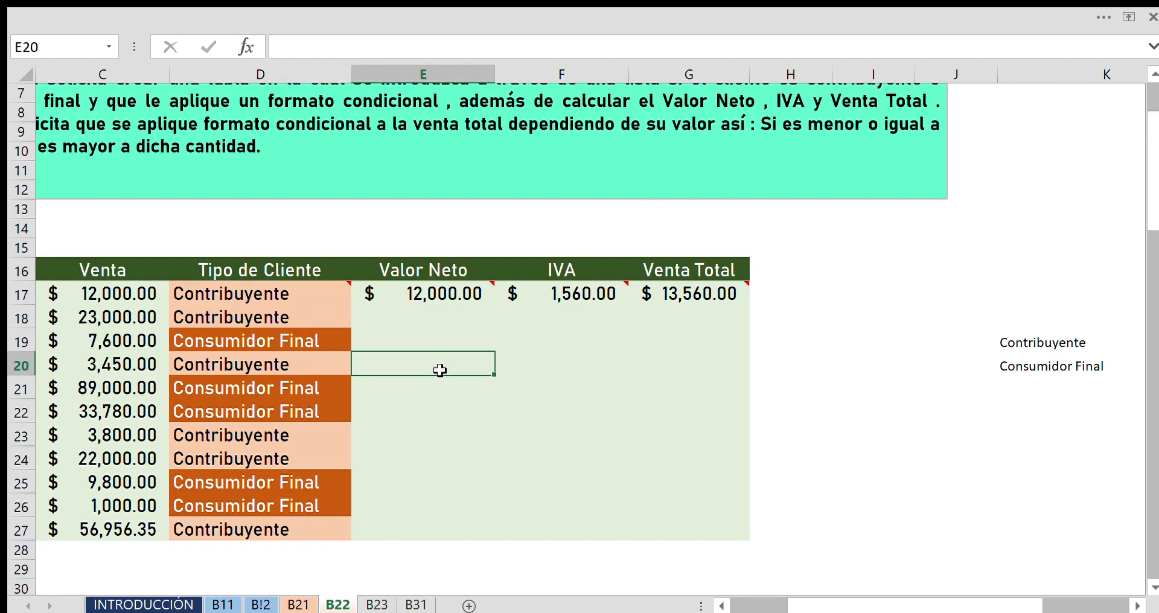
Fill the Valor Neto, IVA and Venta Total formulas from E17:G17 down to row 27.
click(455, 293)
drag(455, 293, 775, 309)
click(790, 387)
drag(444, 297, 737, 303)
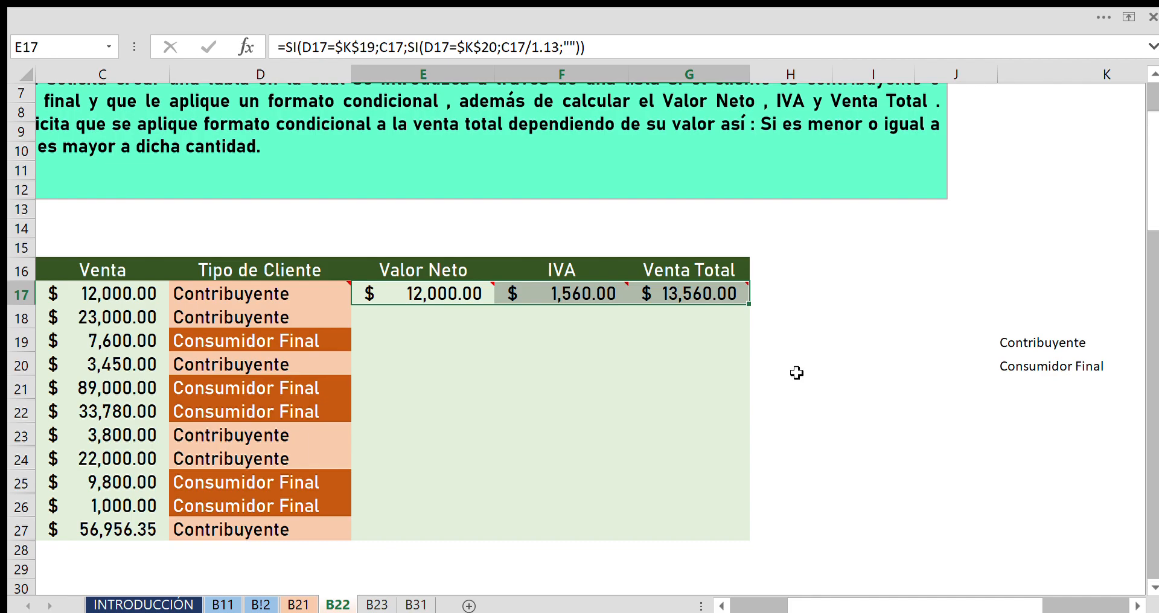
drag(750, 308, 757, 540)
click(843, 411)
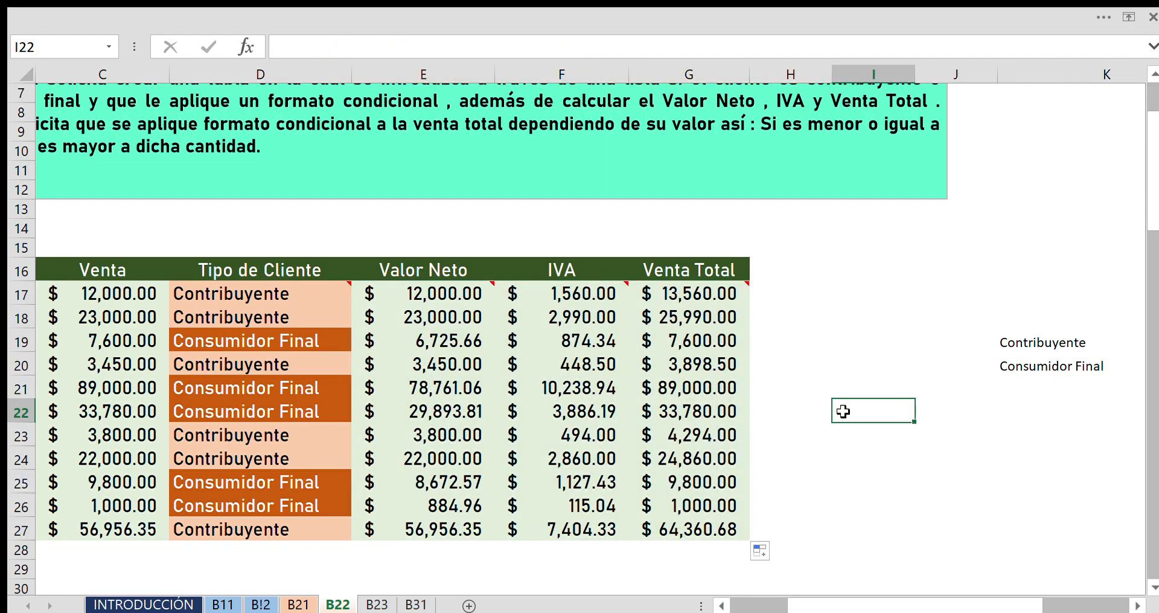
scroll(833, 408, down, 1)
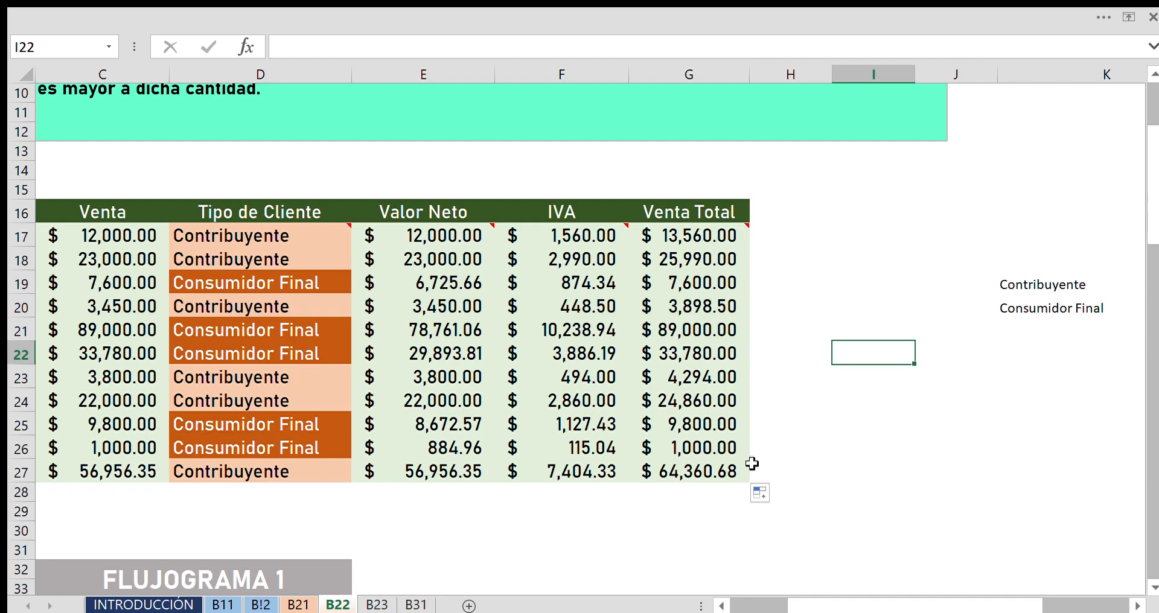
scroll(753, 463, up, 3)
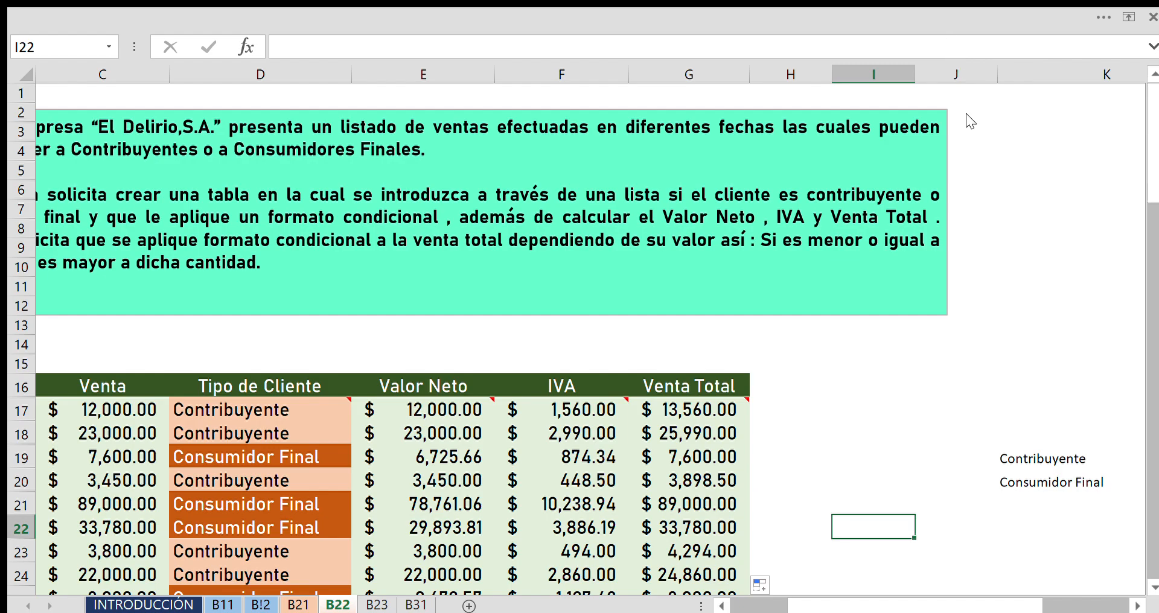
Hide column K, which holds the Contribuyente and Consumidor Final source list for the client type validation.
click(1098, 74)
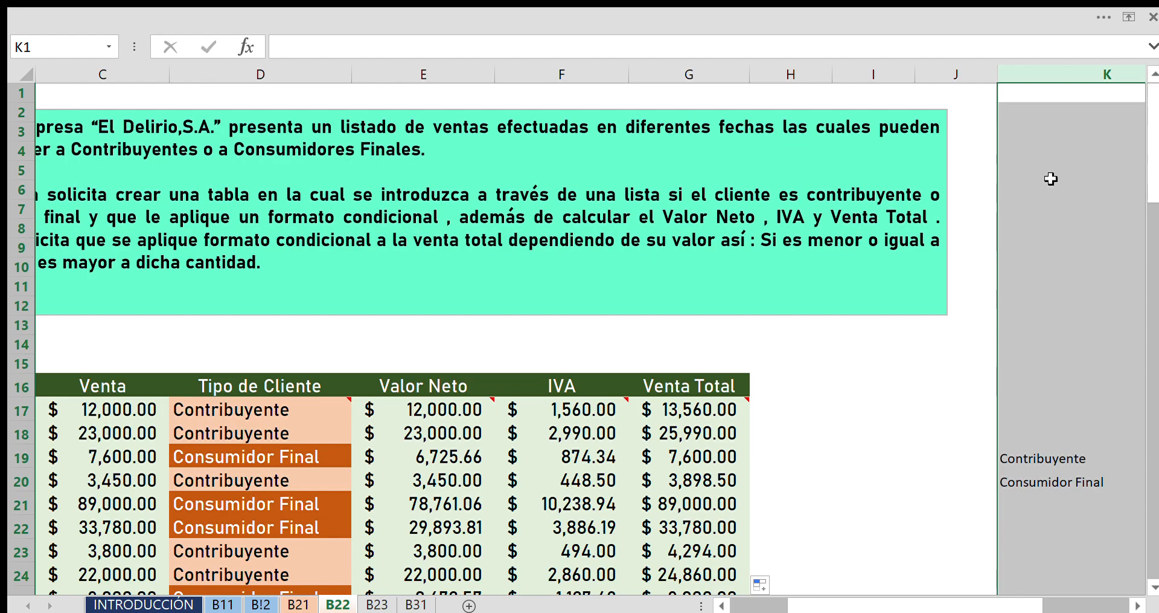
click(1081, 75)
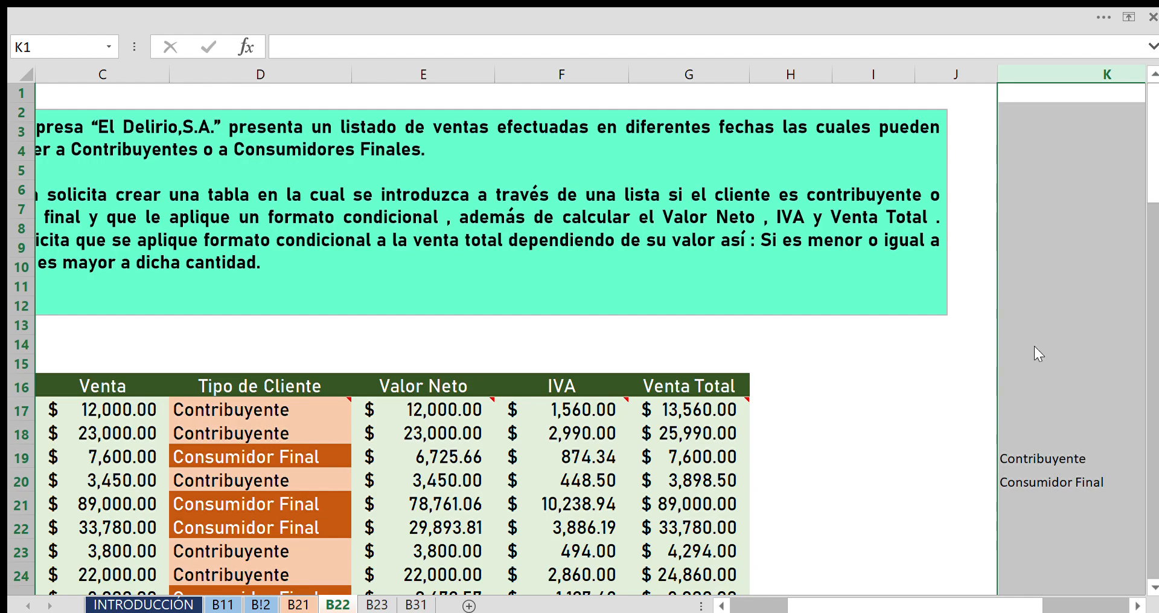
click(972, 311)
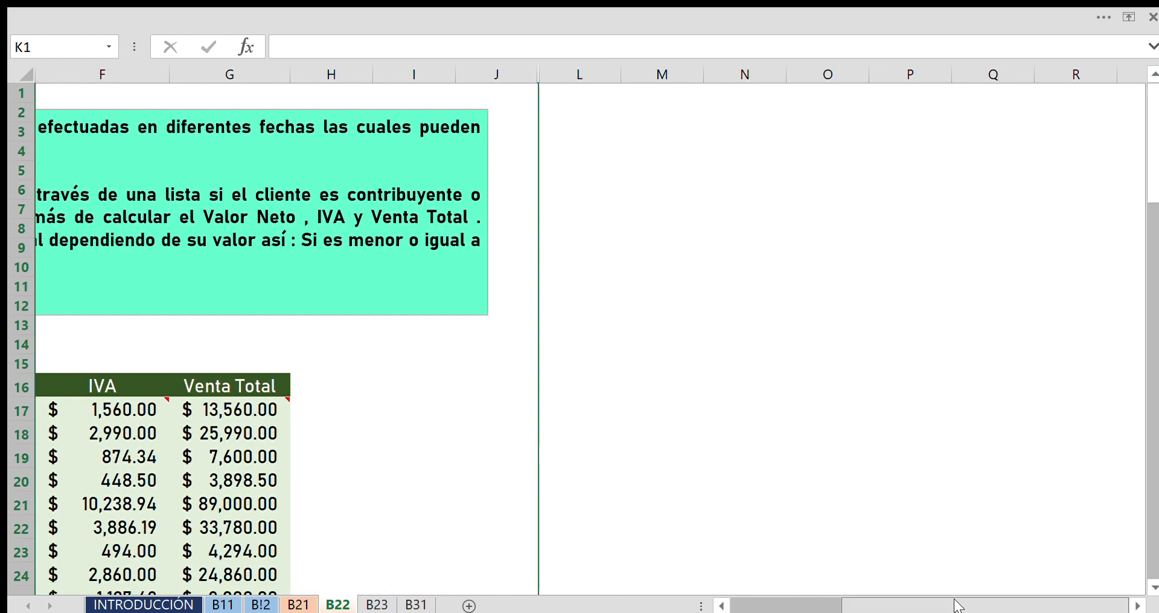
scroll(941, 605, left, 2)
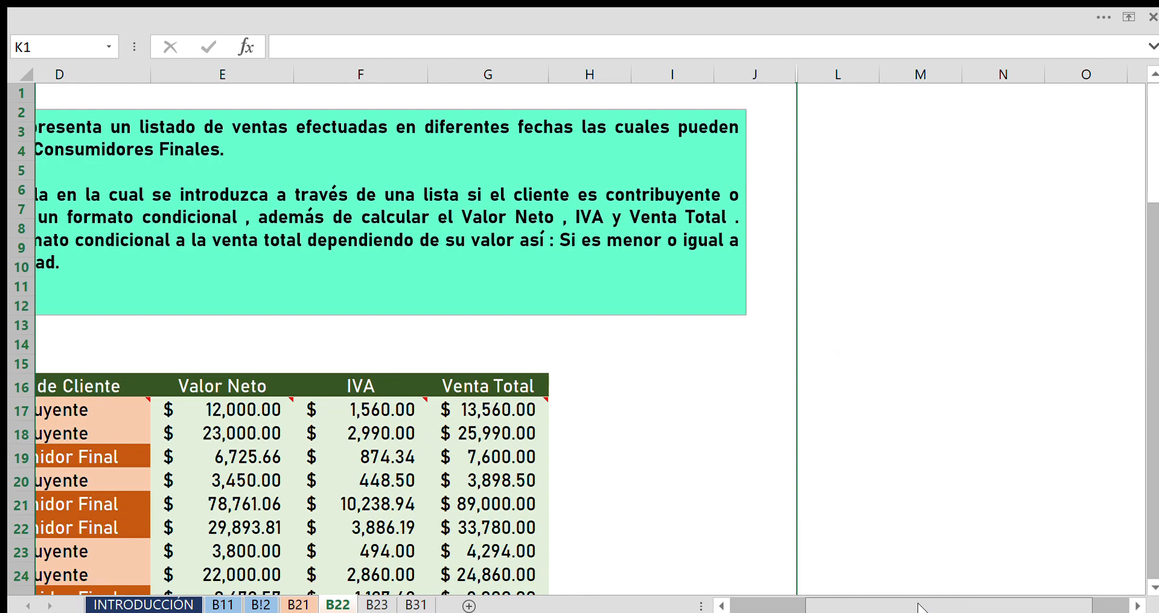
scroll(919, 606, left, 1)
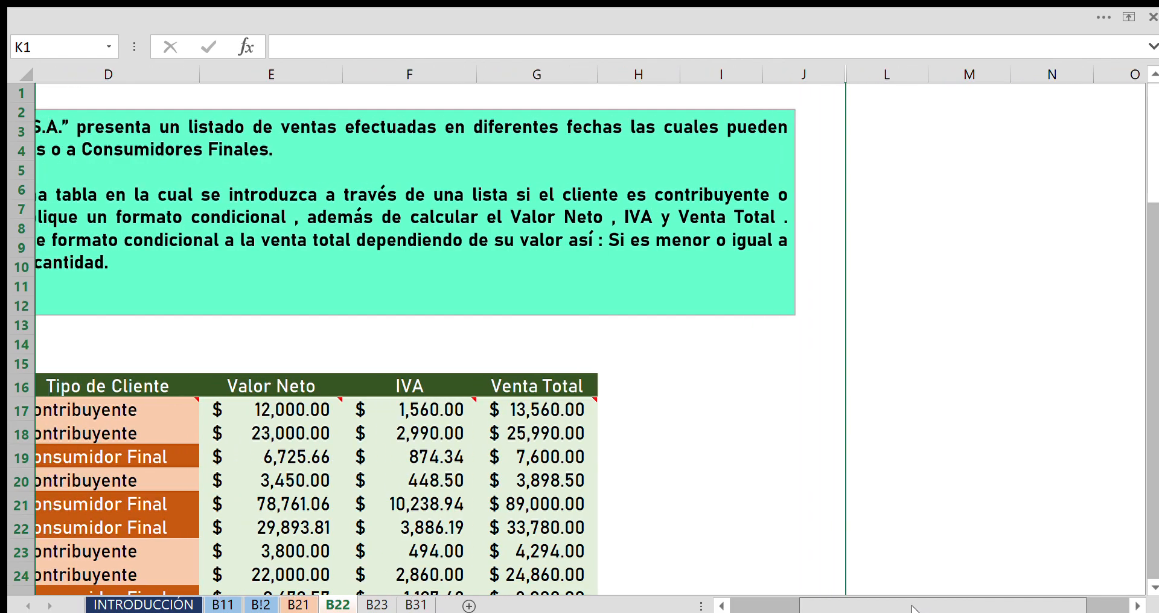
click(840, 458)
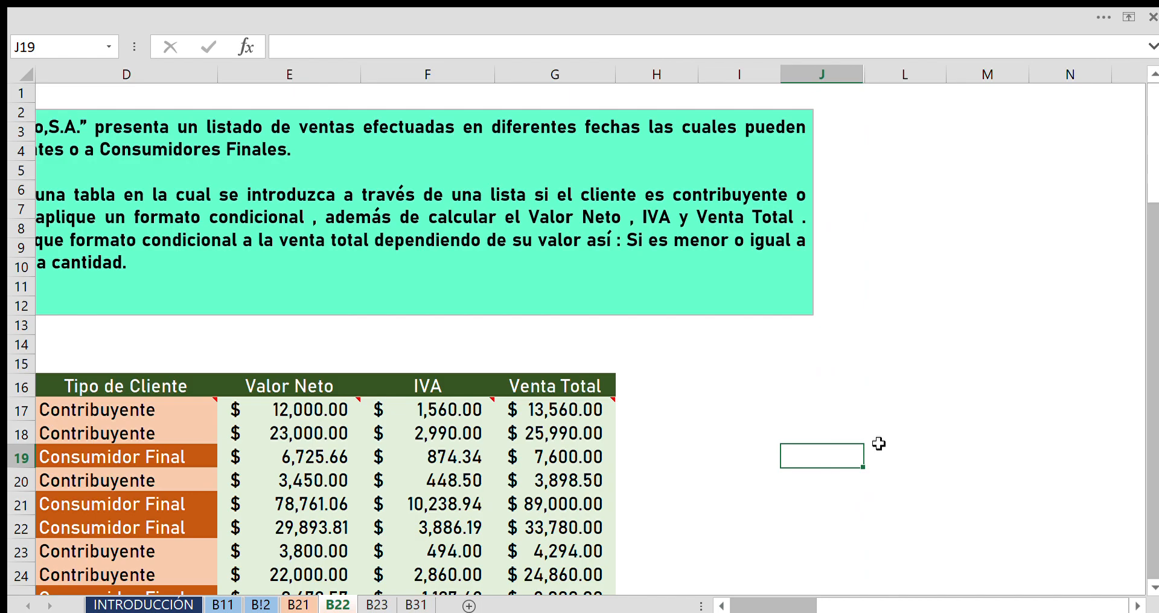
Unhide column K between columns J and L to bring back the client type source list.
click(845, 78)
mouse_move(844, 81)
mouse_down()
mouse_move(864, 73)
mouse_move(865, 82)
mouse_up()
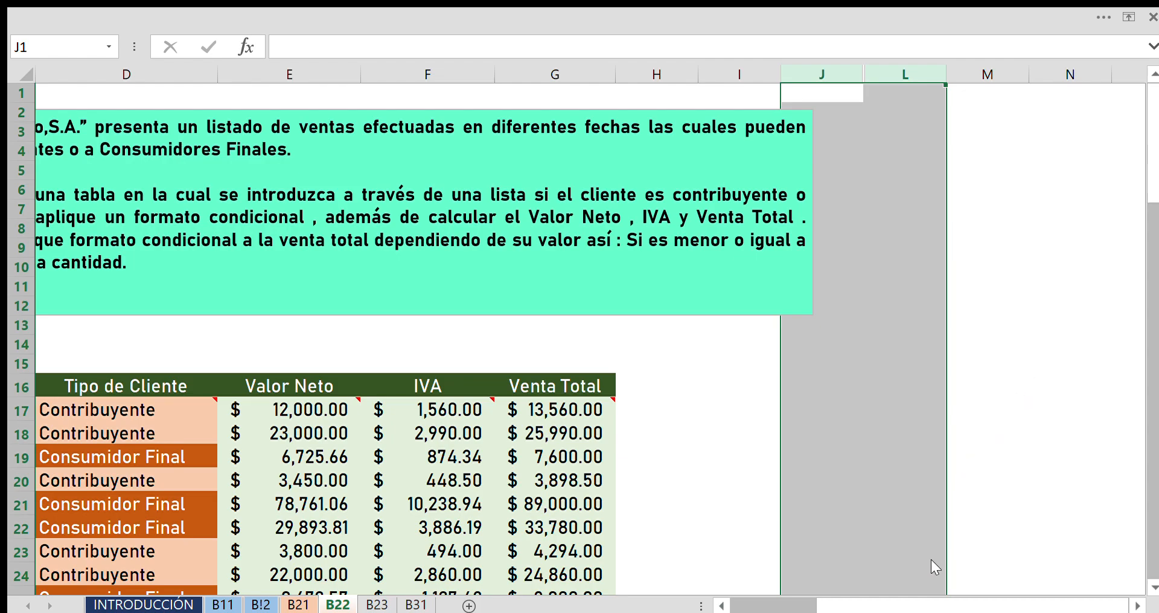
key(ctrl+shift+0)
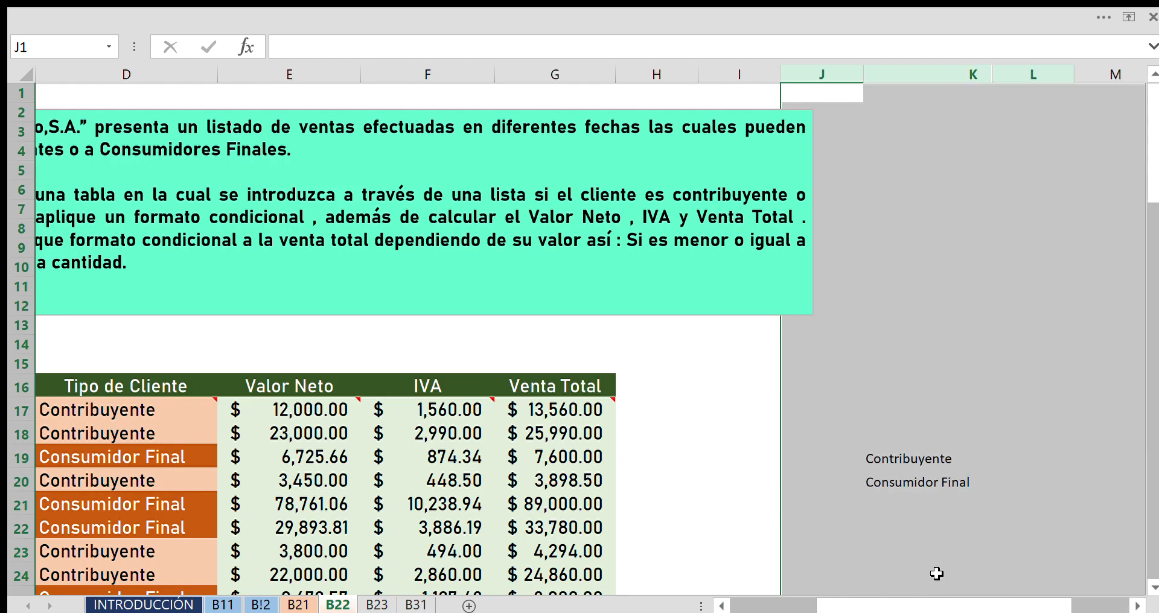
click(855, 474)
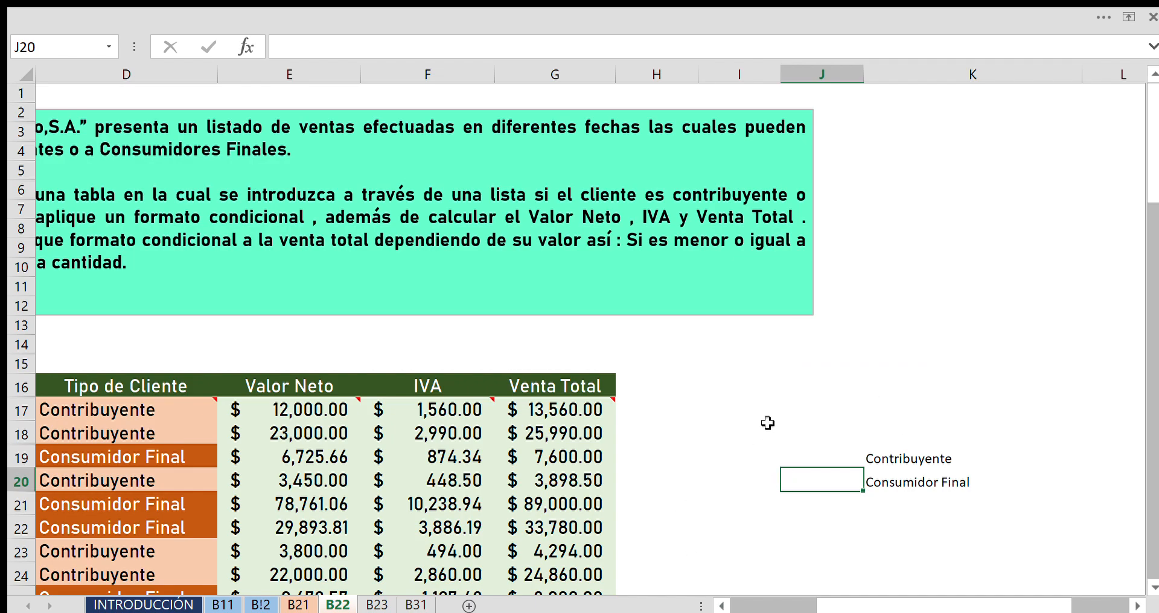
scroll(691, 421, down, 1)
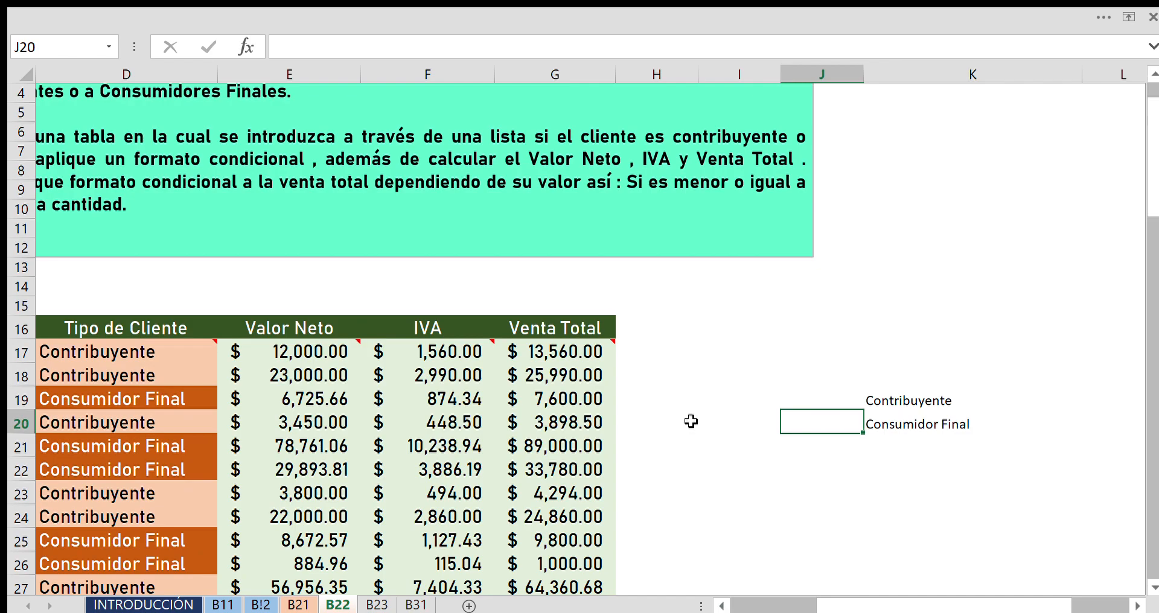
scroll(691, 422, down, 3)
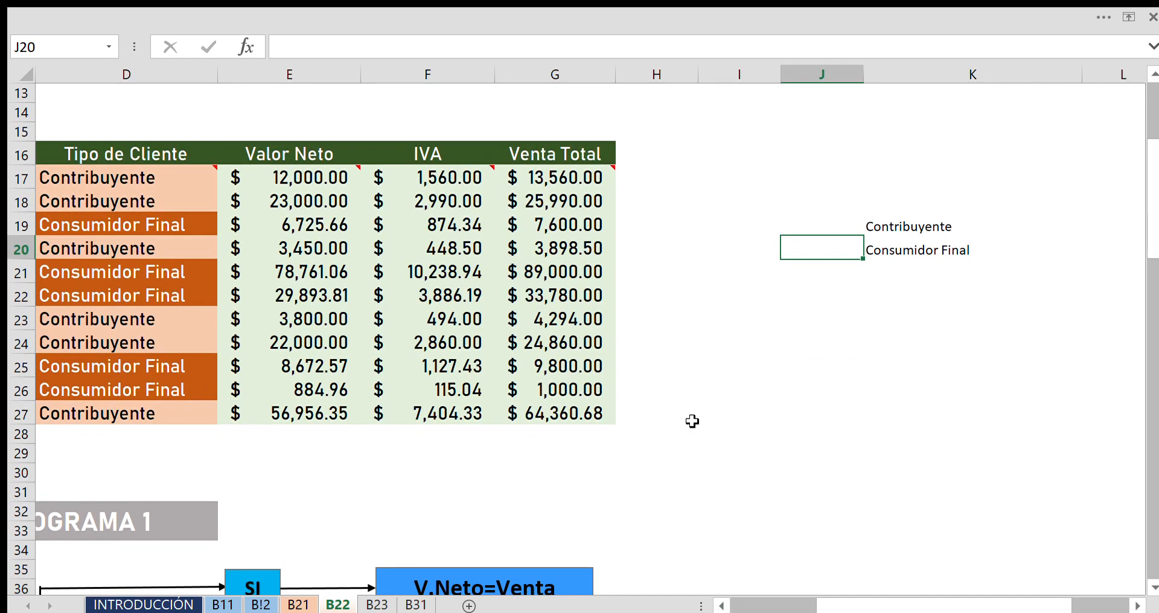